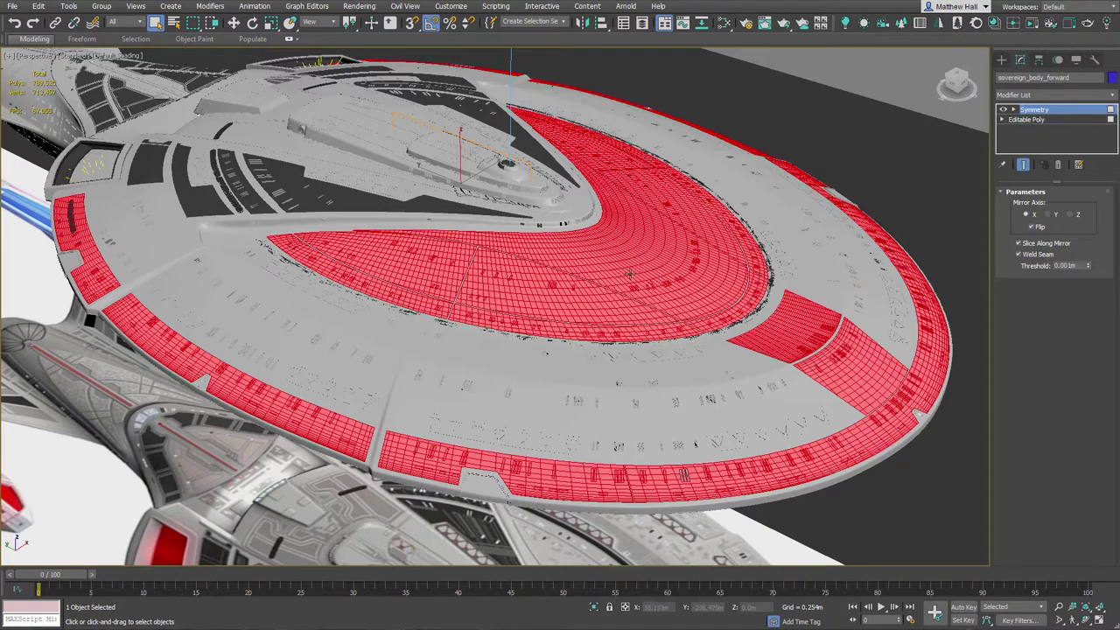
{"action": "scroll", "coordinate": [630, 273], "scroll_direction": "up", "scroll_amount": 2}
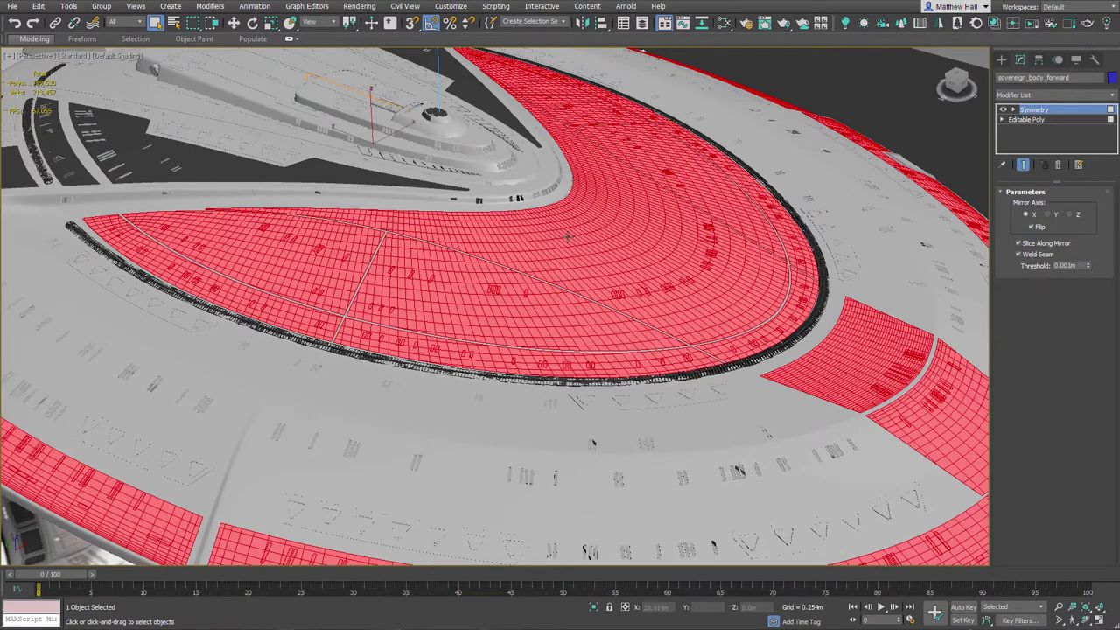
{"action": "scroll", "coordinate": [589, 237], "scroll_direction": "down", "scroll_amount": 3}
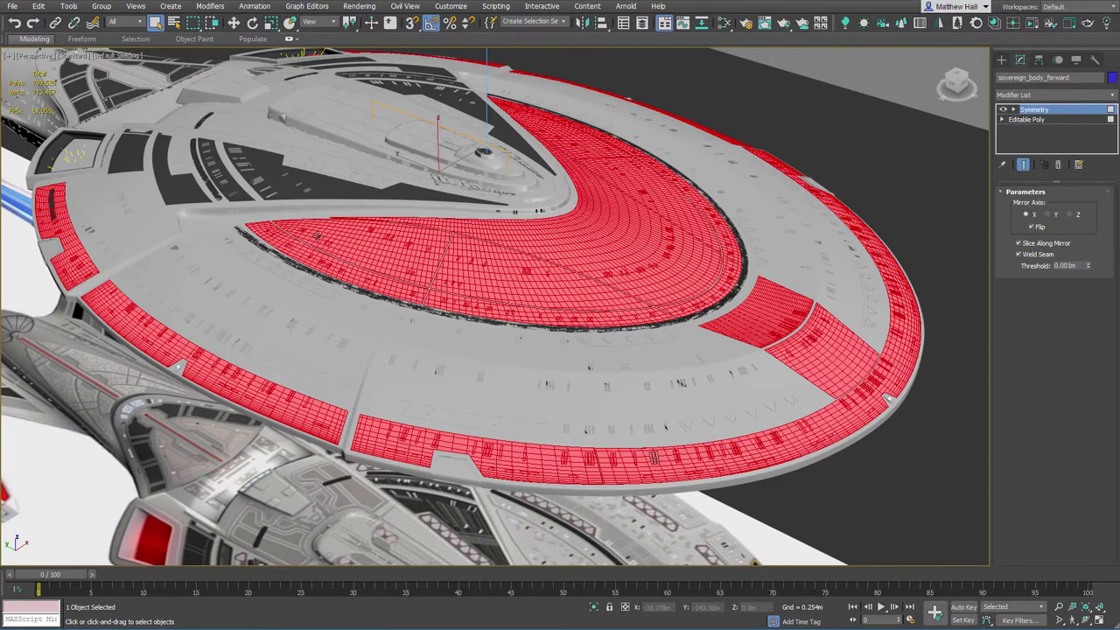
{"action": "scroll", "coordinate": [314, 221], "scroll_direction": "up", "scroll_amount": 5}
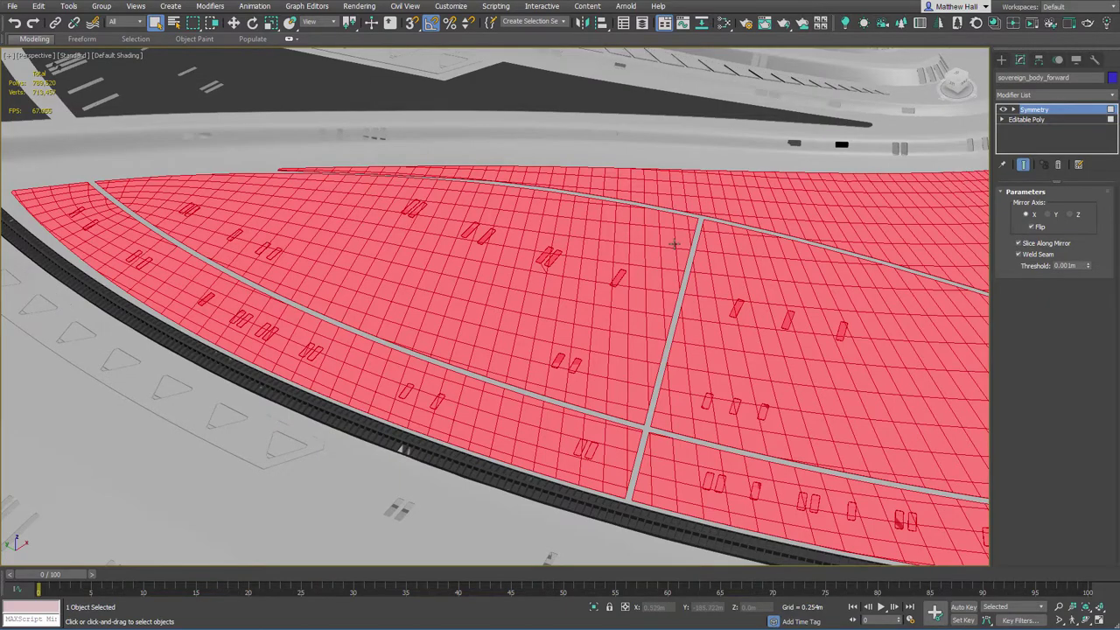
{"action": "scroll", "coordinate": [665, 253], "scroll_direction": "down", "scroll_amount": 7}
{"action": "middle_click_drag", "start_coordinate": [654, 257], "coordinate": [511, 247]}
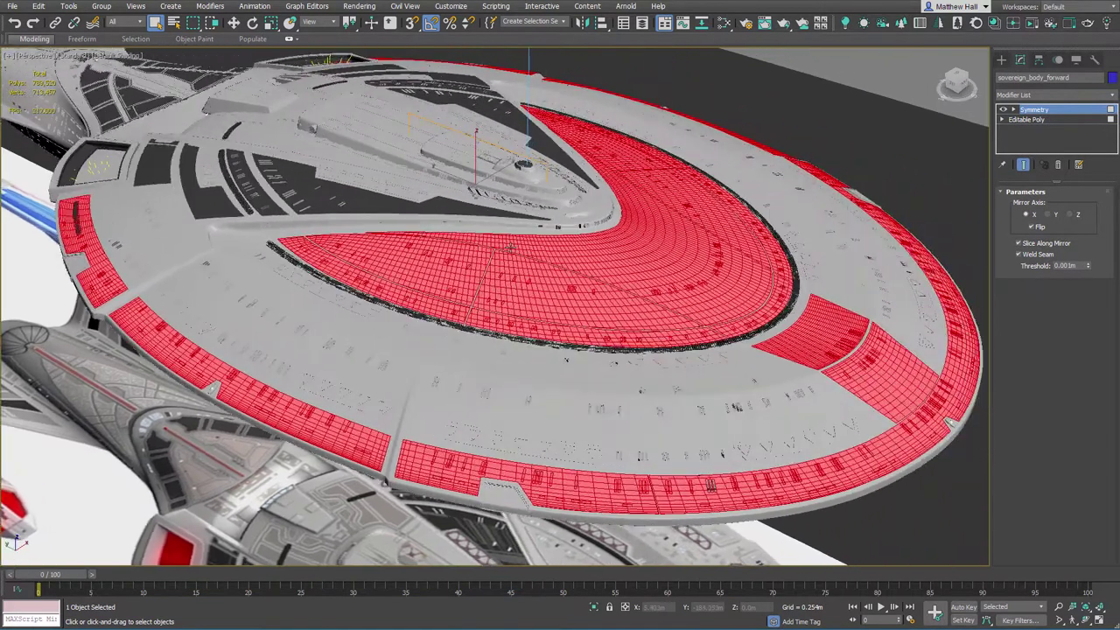
{"action": "scroll", "coordinate": [506, 238], "scroll_direction": "down", "scroll_amount": 1}
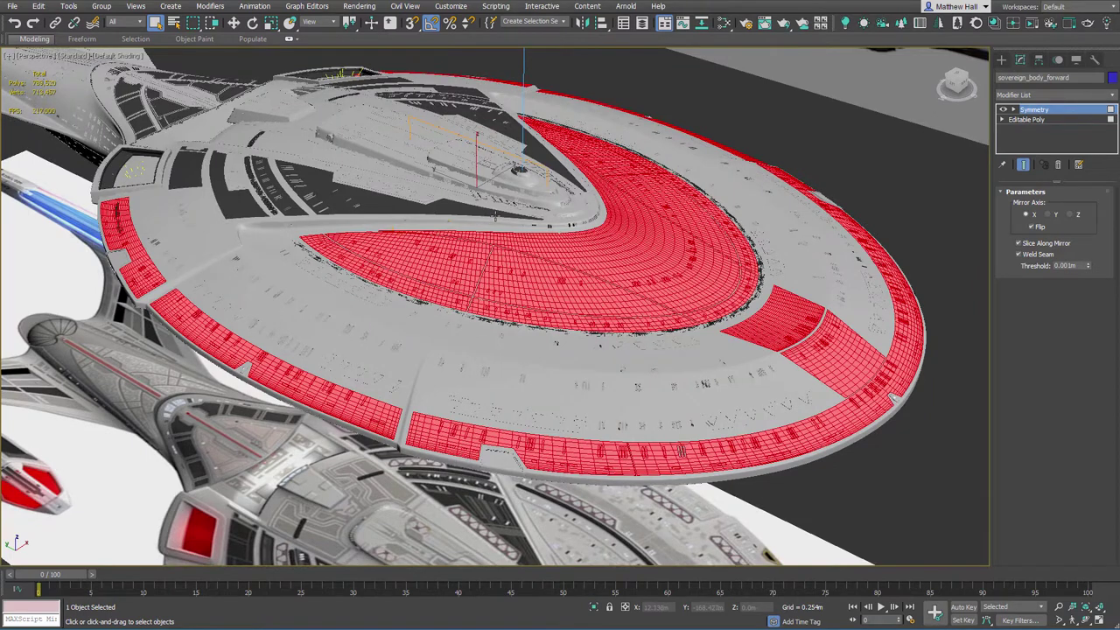
Clone the selected saucer panel polygons of the base Editable Poly into a separate object, raised slightly above the hull.
{"action": "left_click", "coordinate": [1063, 121]}
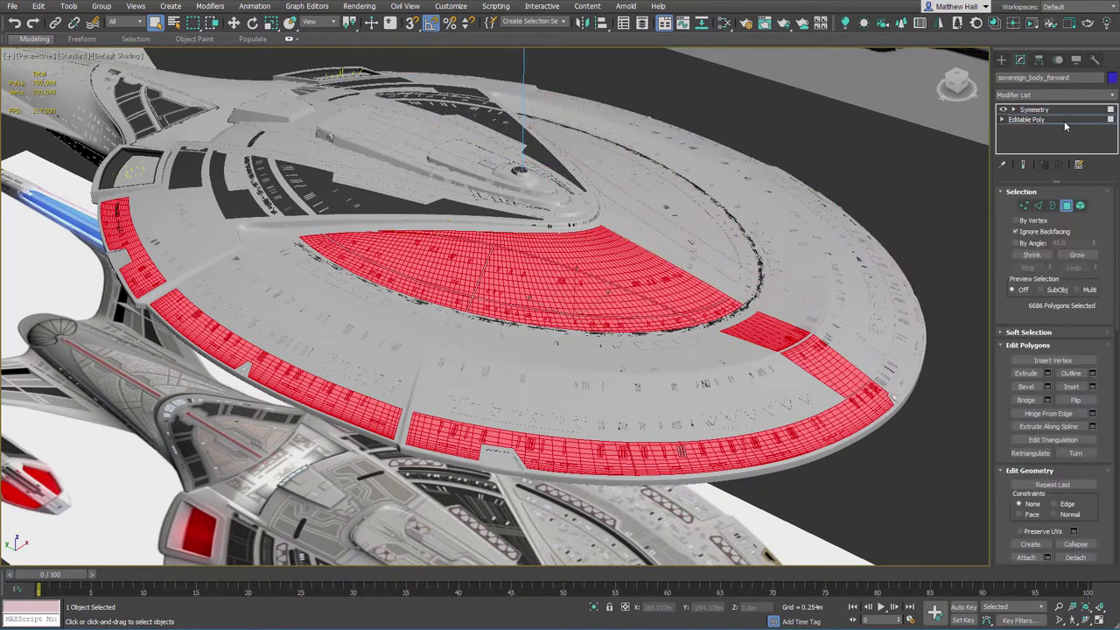
{"action": "key", "text": "w"}
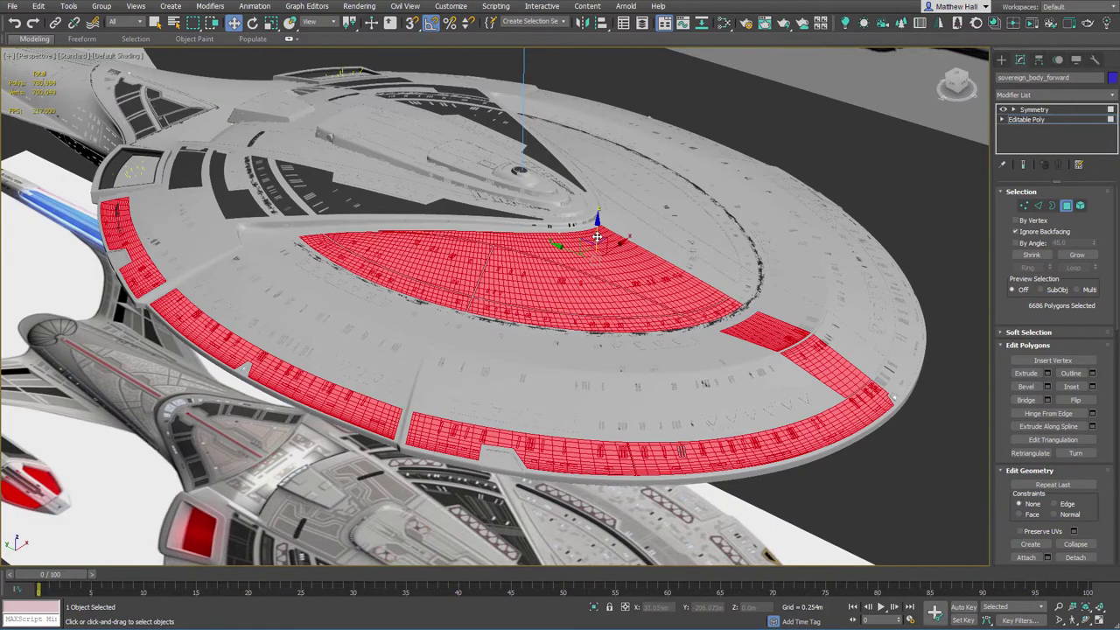
{"action": "left_click_drag", "start_coordinate": [598, 232], "coordinate": [602, 205]}
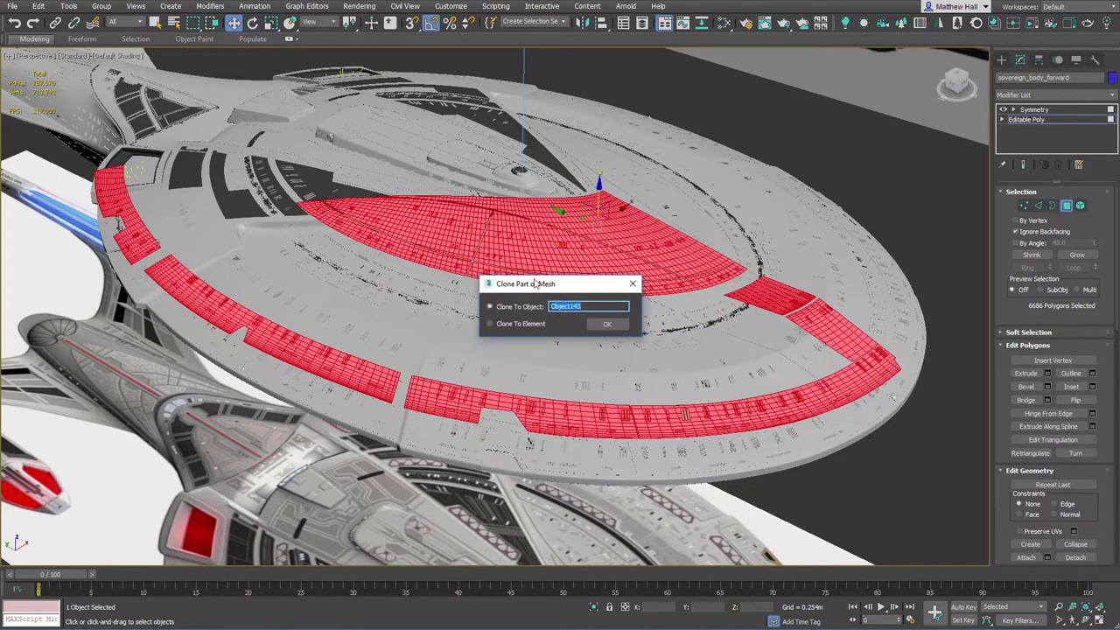
{"action": "left_click", "coordinate": [608, 325]}
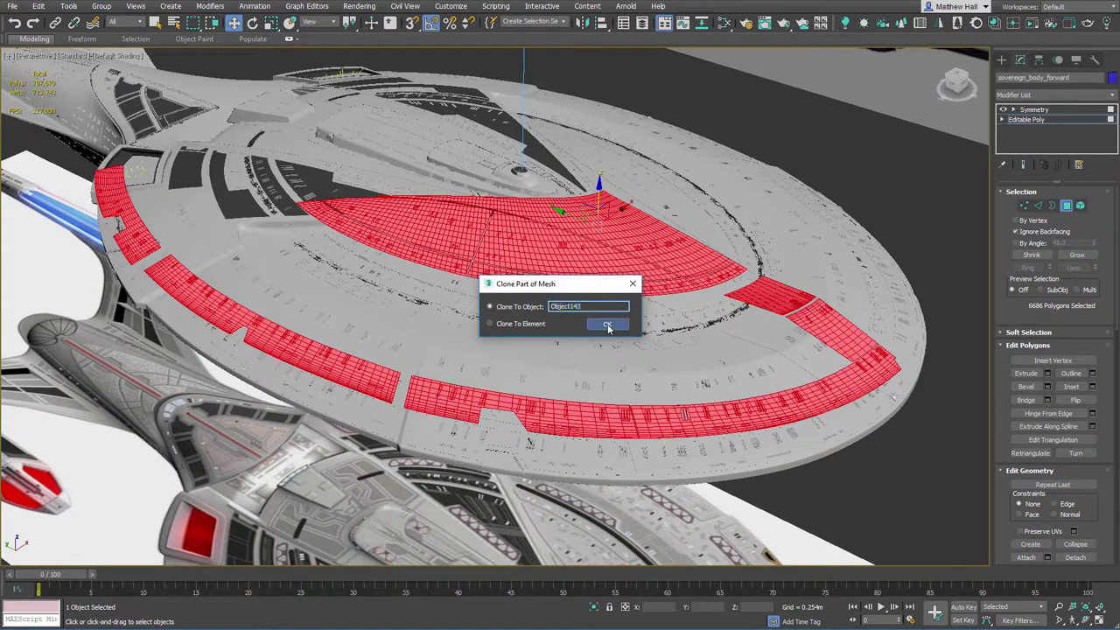
{"action": "left_click", "coordinate": [1065, 206]}
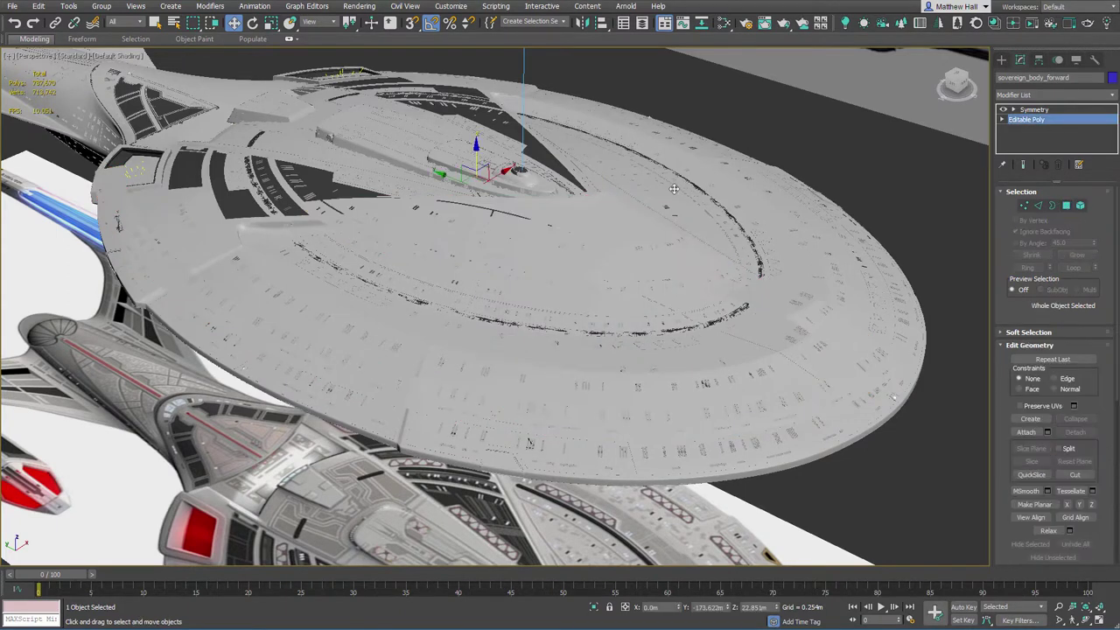
Select the cloned panel object above the saucer and turn on the edged faces display.
{"action": "key", "text": "q"}
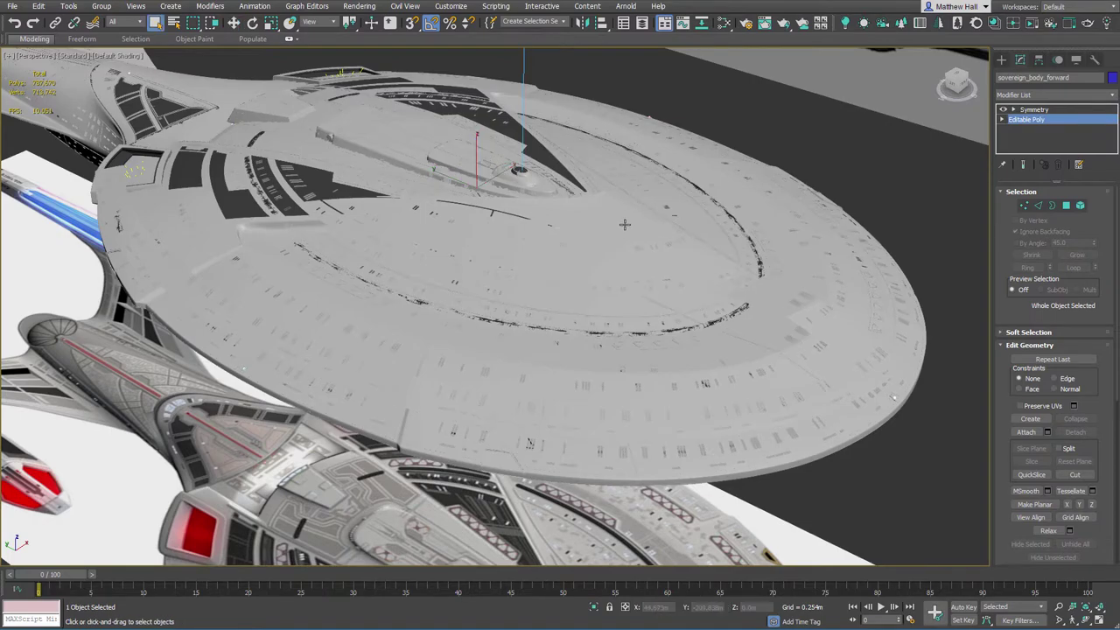
{"action": "left_click", "coordinate": [625, 225]}
{"action": "key", "text": "F4"}
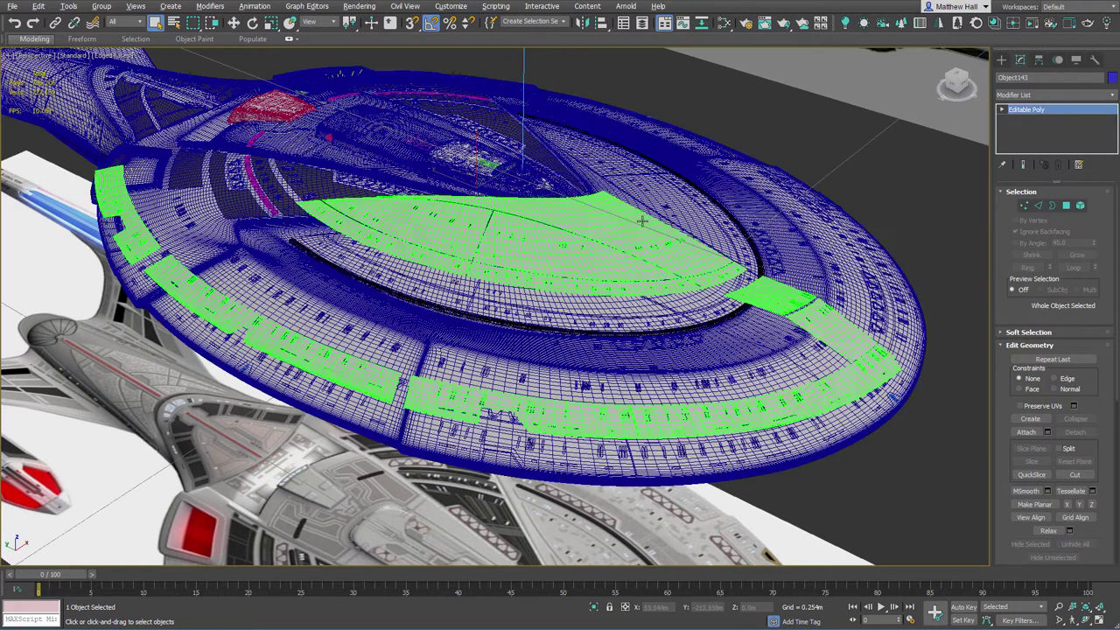
Add a Symmetry modifier to the cloned panels, mirrored on the X axis with Flip enabled.
{"action": "middle_click_drag", "start_coordinate": [641, 220], "coordinate": [625, 228], "text": "alt"}
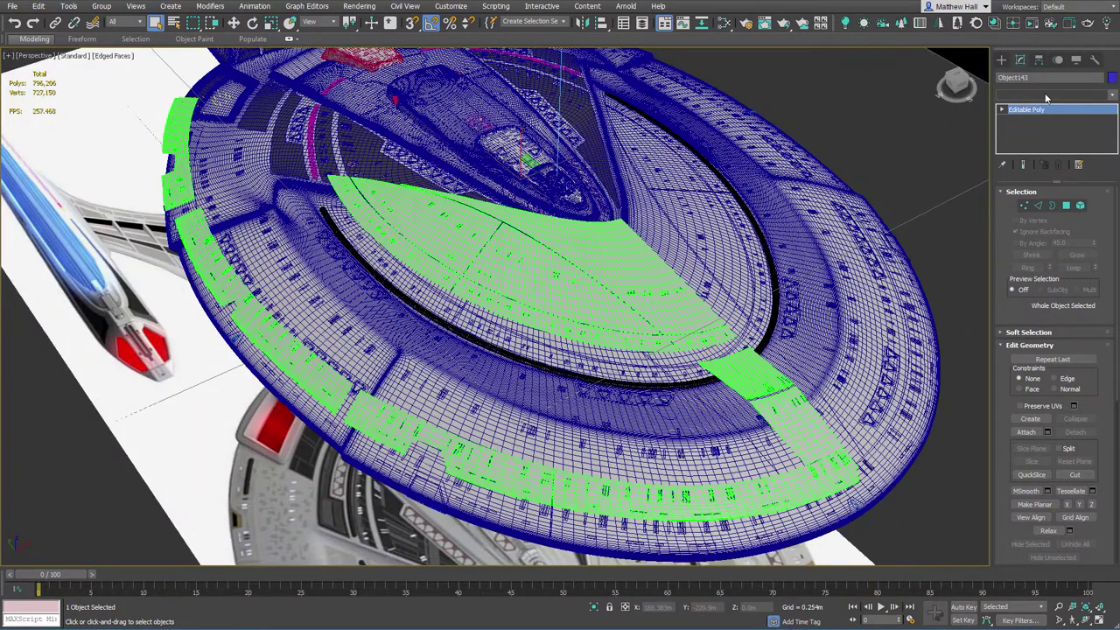
{"action": "left_click", "coordinate": [1046, 96]}
{"action": "type", "text": "sym"}
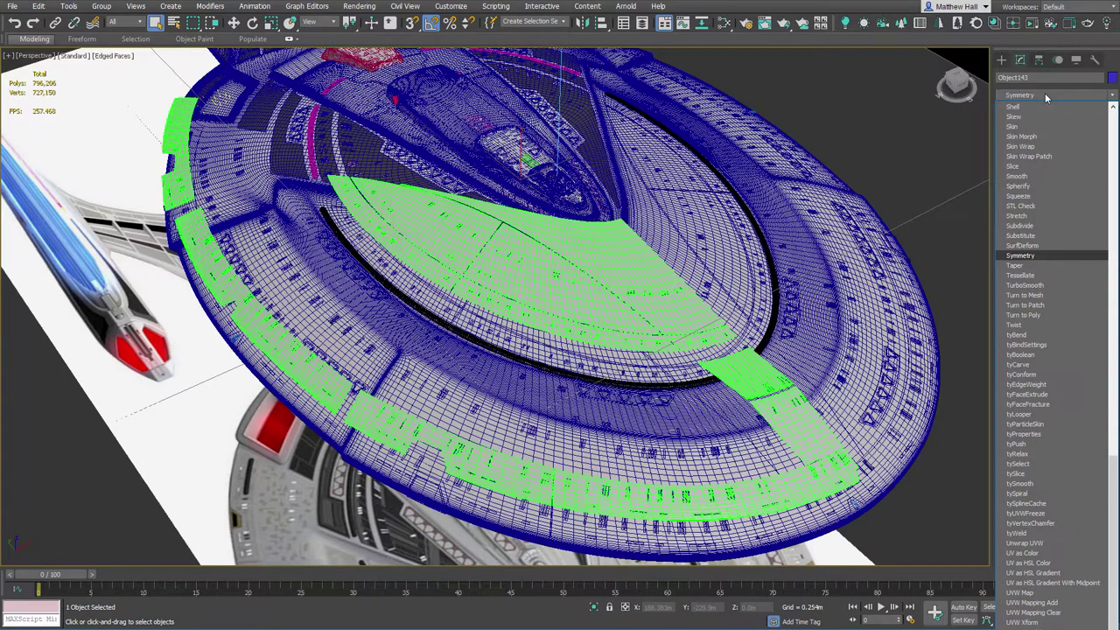
{"action": "key", "text": "Return"}
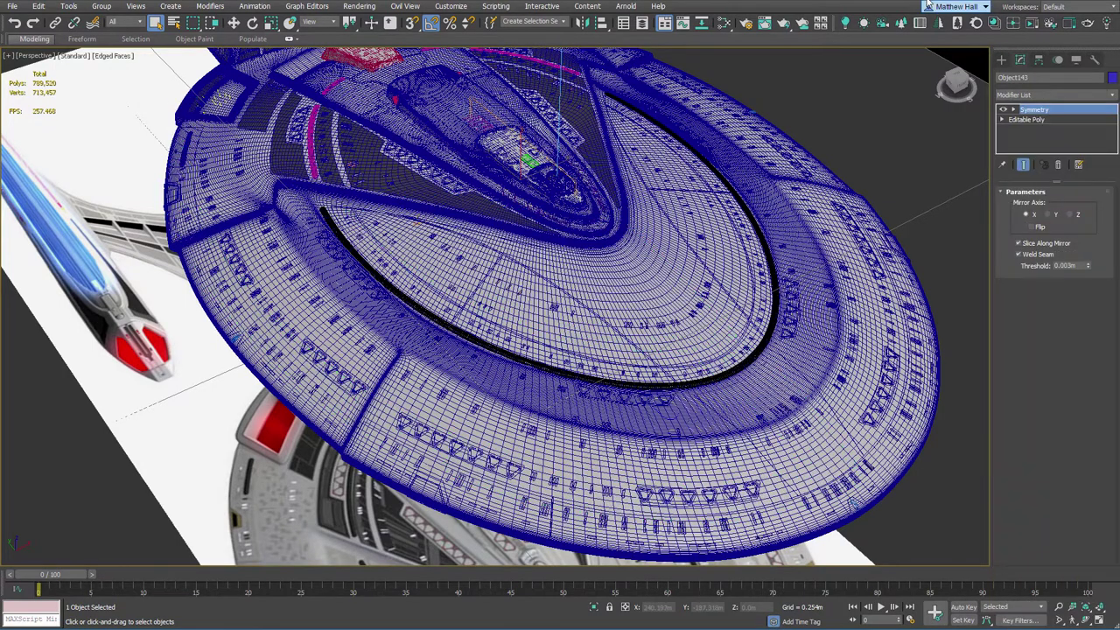
{"action": "left_click", "coordinate": [1032, 228]}
Isolate the mirrored panel object and check underneath it for stray fragments.
{"action": "middle_click_drag", "start_coordinate": [694, 211], "coordinate": [674, 171], "text": "alt"}
{"action": "right_click", "coordinate": [674, 171]}
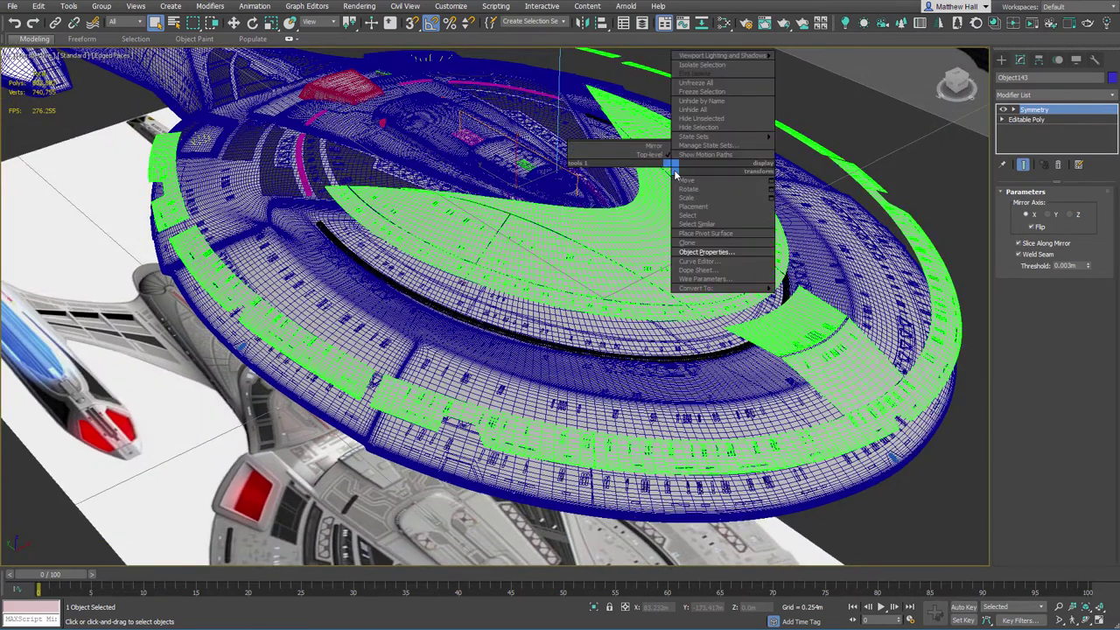
{"action": "left_click", "coordinate": [709, 66]}
{"action": "middle_click_drag", "start_coordinate": [598, 219], "coordinate": [585, 241], "text": "alt"}
{"action": "scroll", "coordinate": [387, 359], "scroll_direction": "up", "scroll_amount": 6}
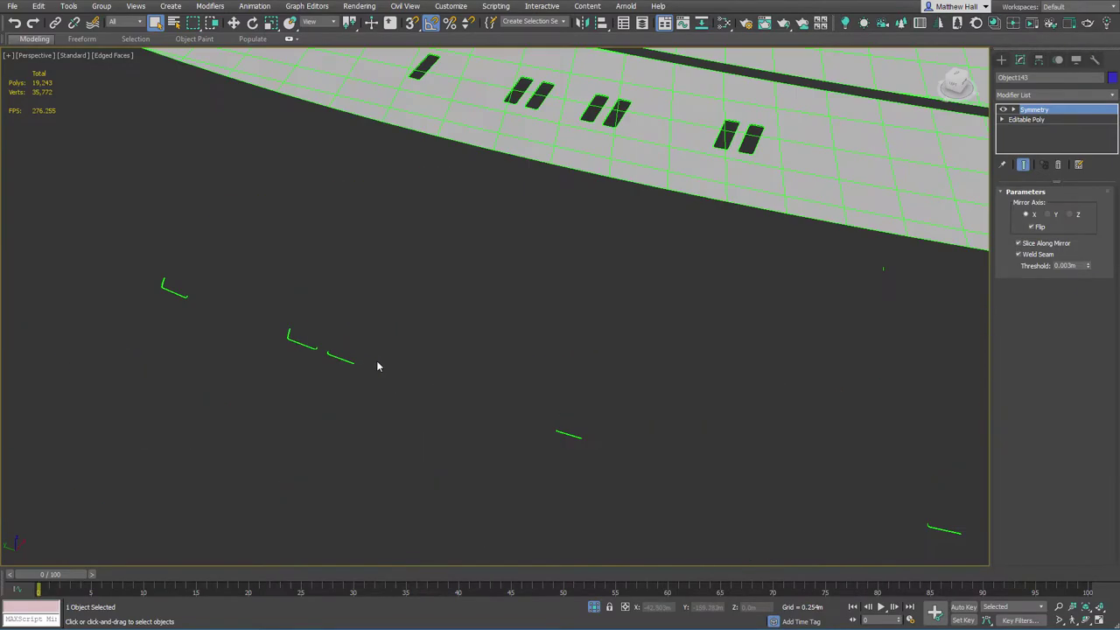
{"action": "scroll", "coordinate": [378, 368], "scroll_direction": "down", "scroll_amount": 5}
{"action": "scroll", "coordinate": [473, 348], "scroll_direction": "down", "scroll_amount": 3}
{"action": "middle_click_drag", "start_coordinate": [472, 347], "coordinate": [483, 271], "text": "alt"}
Delete the stray polygons floating below the panels in the base Editable Poly, with Ignore Backfacing turned off for the selection.
{"action": "left_click", "coordinate": [1062, 123]}
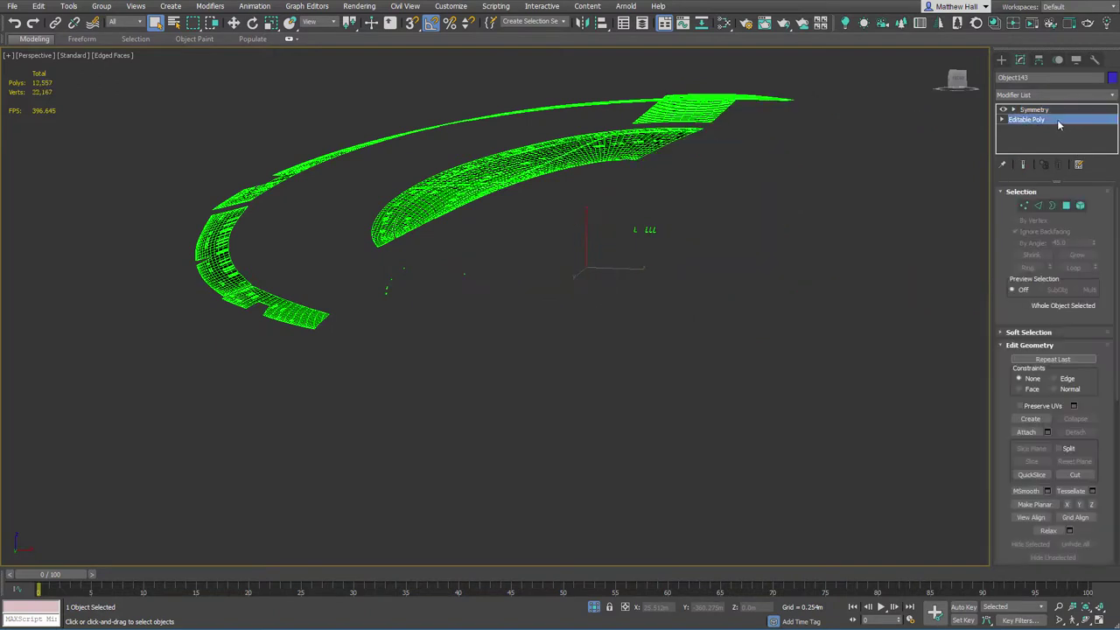
{"action": "left_click", "coordinate": [1065, 204]}
{"action": "key", "text": "ctrl+a"}
{"action": "left_click_drag", "start_coordinate": [593, 207], "coordinate": [744, 285]}
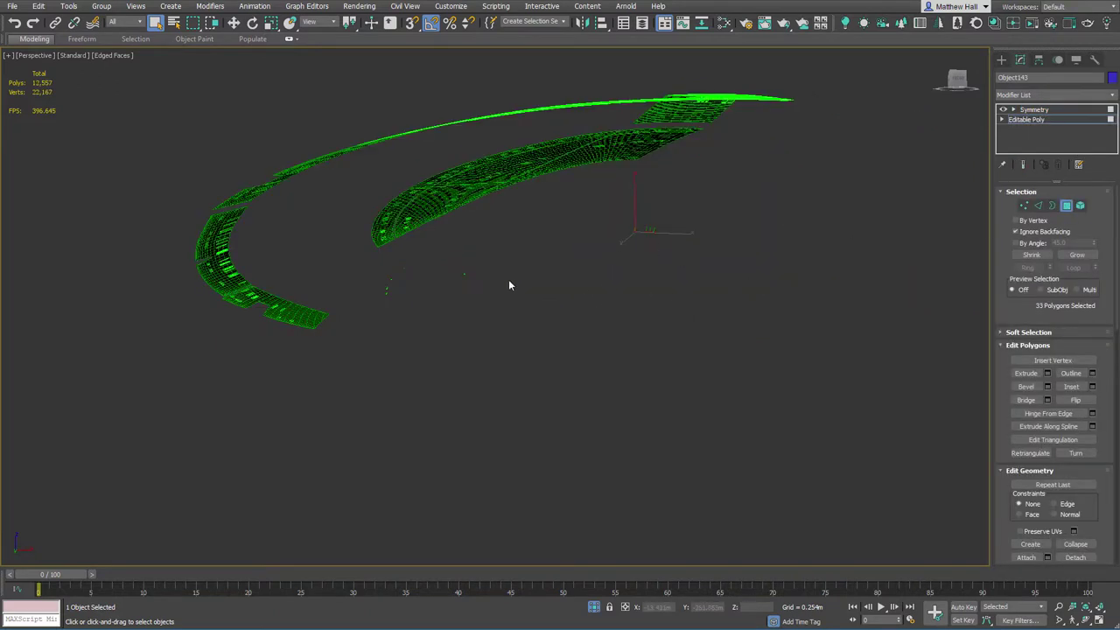
{"action": "left_click_drag", "start_coordinate": [364, 263], "coordinate": [510, 328]}
{"action": "scroll", "coordinate": [430, 267], "scroll_direction": "up", "scroll_amount": 5}
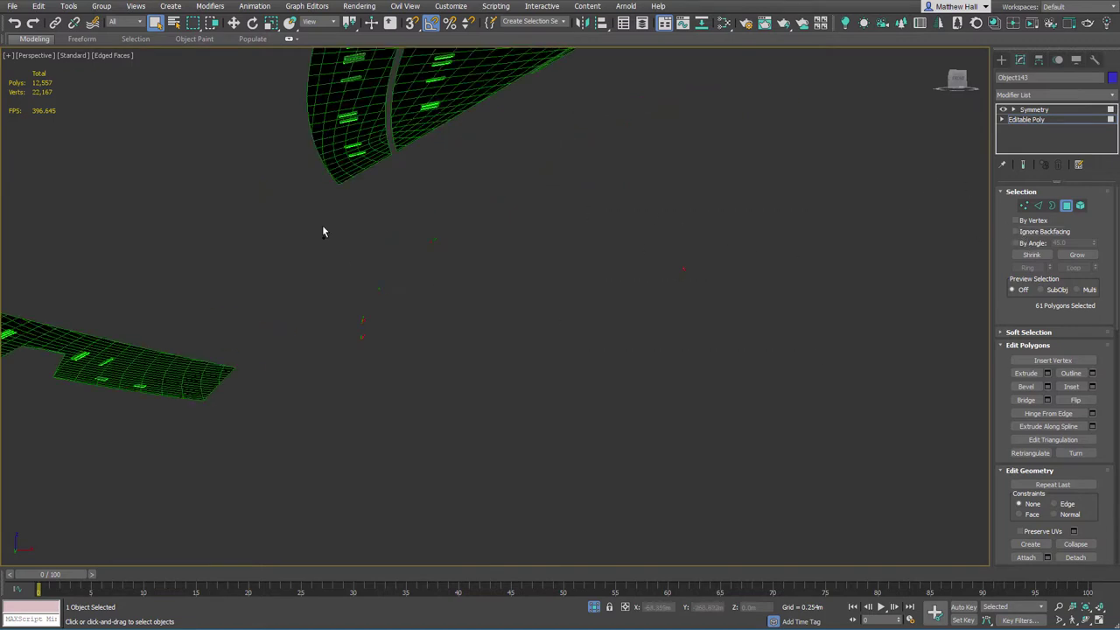
{"action": "left_click_drag", "start_coordinate": [921, 502], "coordinate": [921, 503], "text": "ctrl"}
{"action": "scroll", "coordinate": [667, 308], "scroll_direction": "down", "scroll_amount": 5}
{"action": "middle_click_drag", "start_coordinate": [667, 308], "coordinate": [800, 280], "text": "alt"}
{"action": "scroll", "coordinate": [736, 255], "scroll_direction": "up", "scroll_amount": 5}
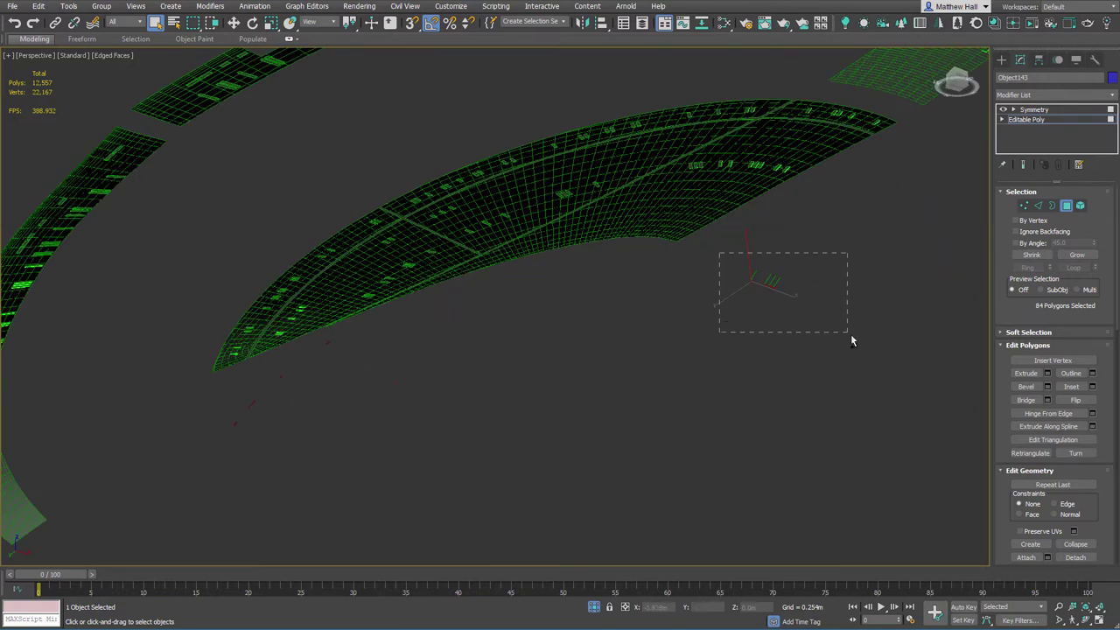
{"action": "left_click_drag", "start_coordinate": [851, 333], "coordinate": [851, 334]}
{"action": "key", "text": "Delete"}
Select all remaining polygons of the cleaned panel object.
{"action": "middle_click_drag", "start_coordinate": [313, 375], "coordinate": [657, 360]}
{"action": "scroll", "coordinate": [530, 322], "scroll_direction": "down", "scroll_amount": 5}
{"action": "scroll", "coordinate": [633, 278], "scroll_direction": "up", "scroll_amount": 2}
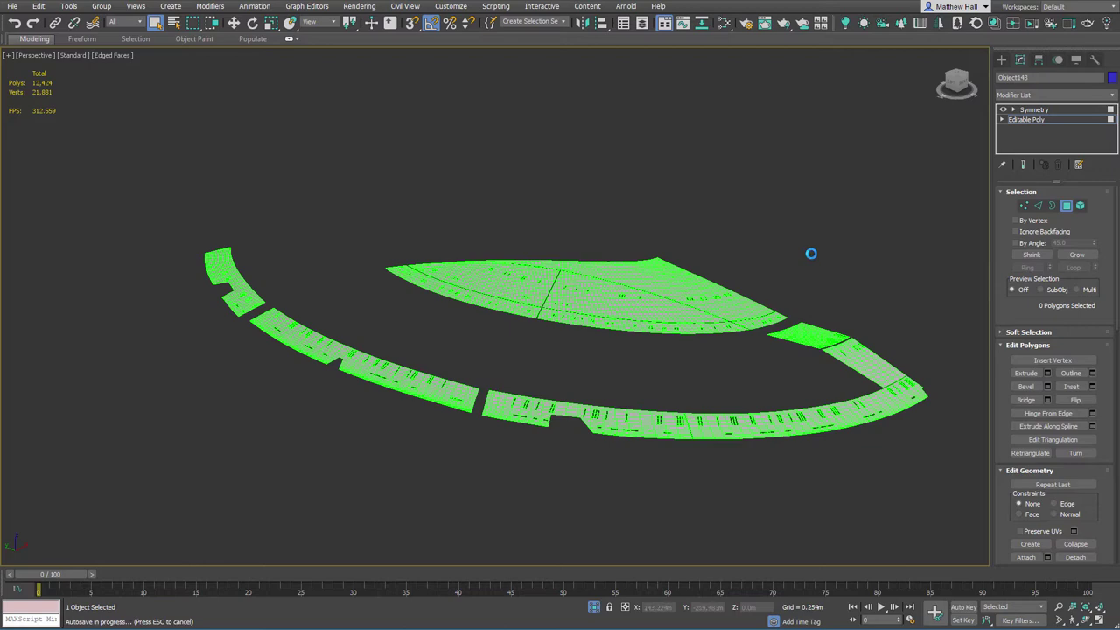
{"action": "middle_click_drag", "start_coordinate": [838, 189], "coordinate": [799, 201]}
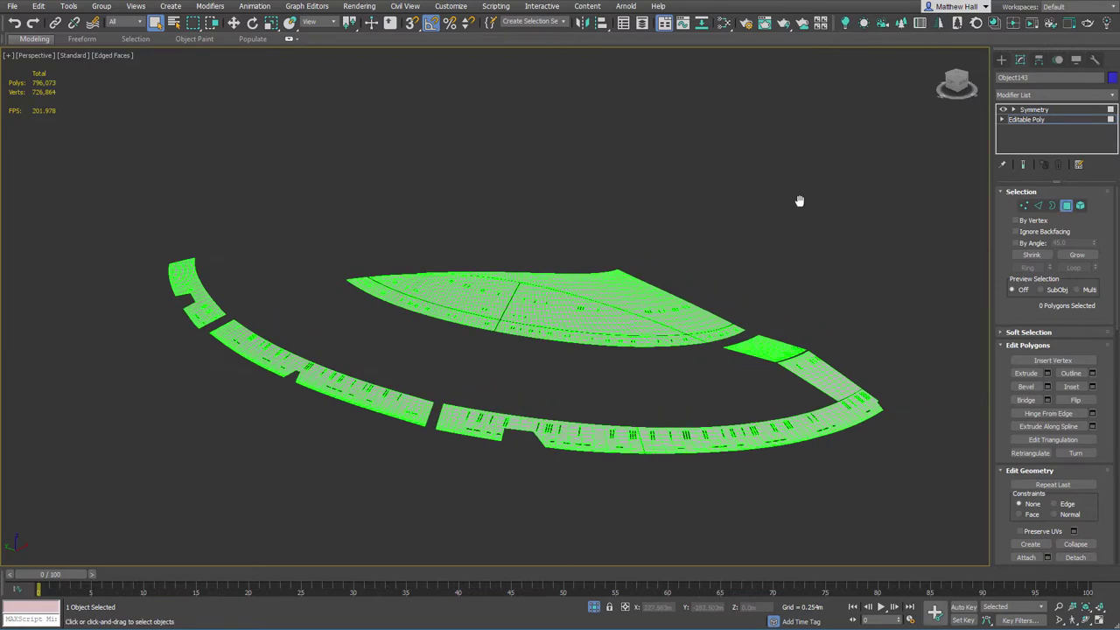
{"action": "key", "text": "ctrl+a"}
{"action": "scroll", "coordinate": [624, 311], "scroll_direction": "up", "scroll_amount": 10}
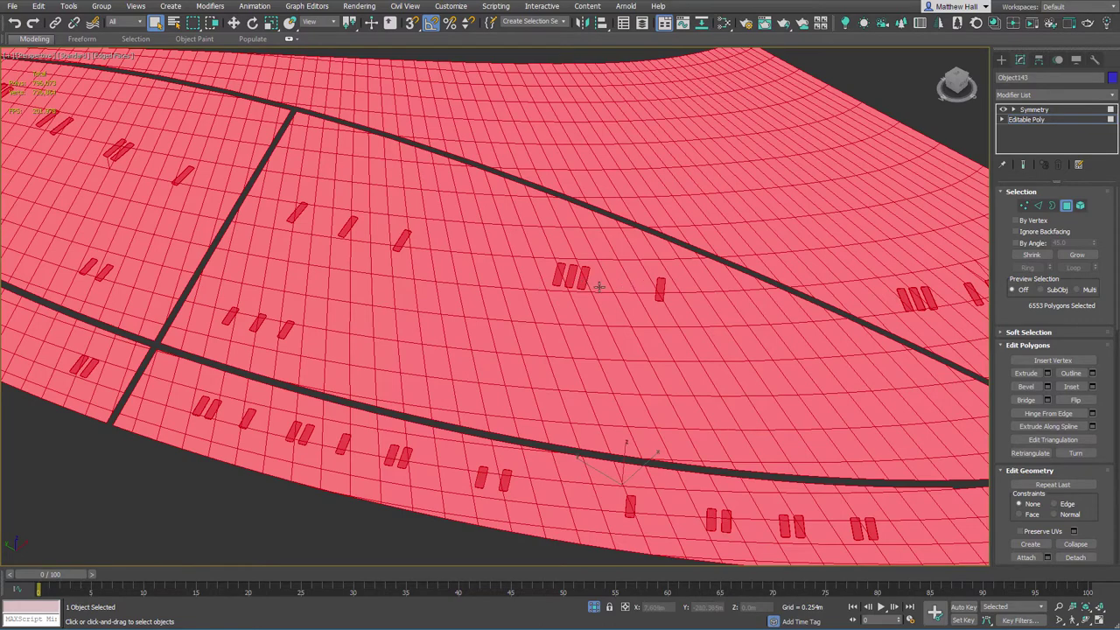
{"action": "scroll", "coordinate": [599, 289], "scroll_direction": "down", "scroll_amount": 3}
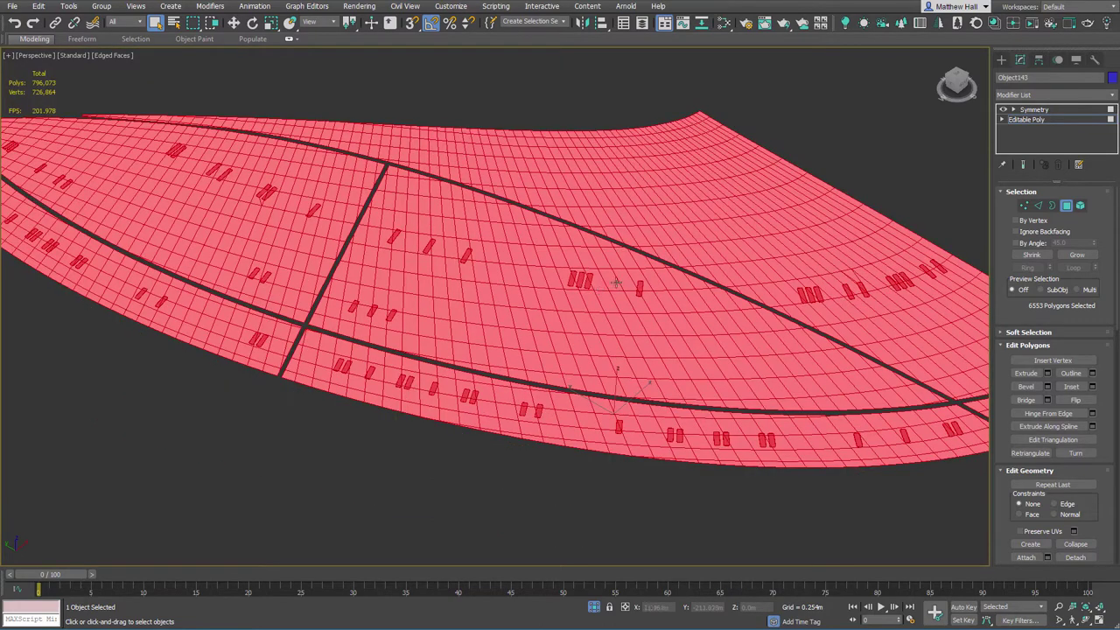
{"action": "middle_click_drag", "start_coordinate": [610, 280], "coordinate": [649, 278]}
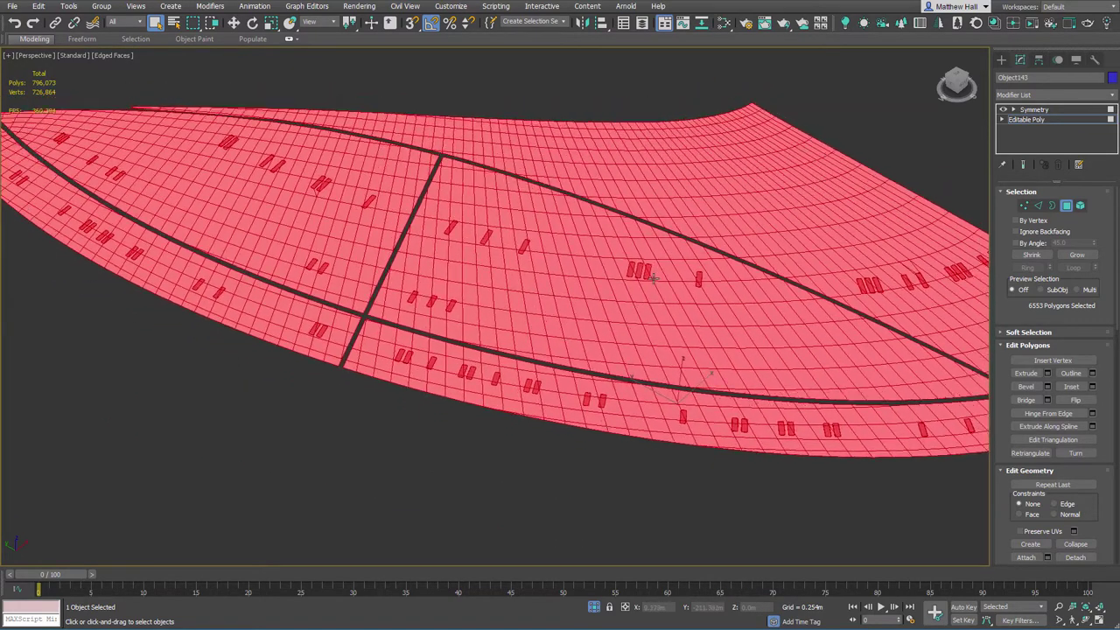
Open the Slate Material Editor and clear all existing material and map nodes from View1.
{"action": "key", "text": "m"}
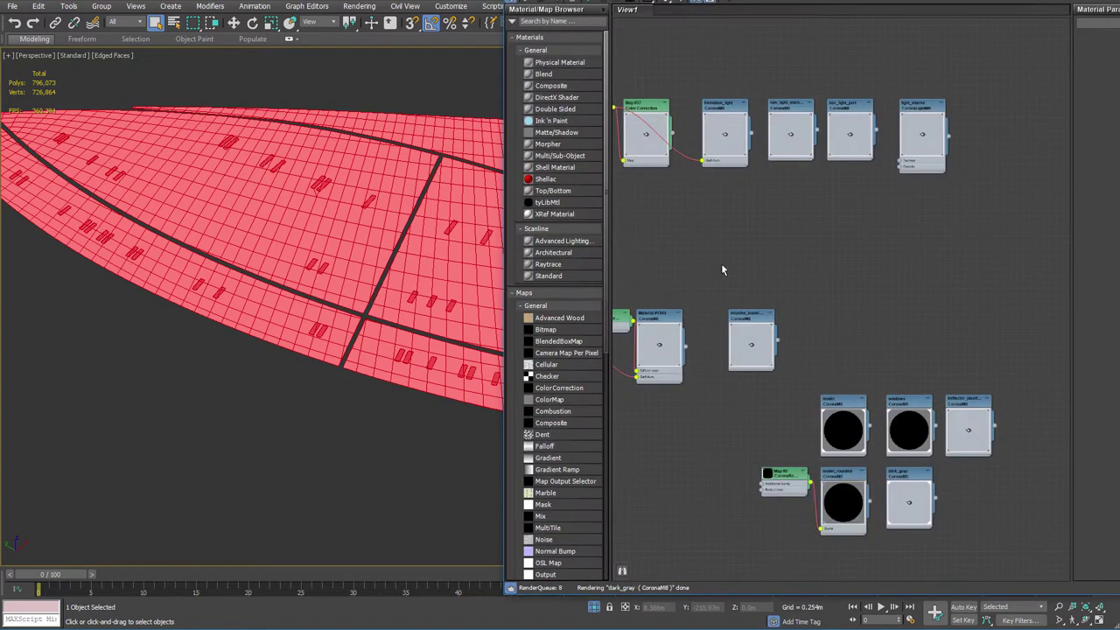
{"action": "scroll", "coordinate": [721, 263], "scroll_direction": "down", "scroll_amount": 5}
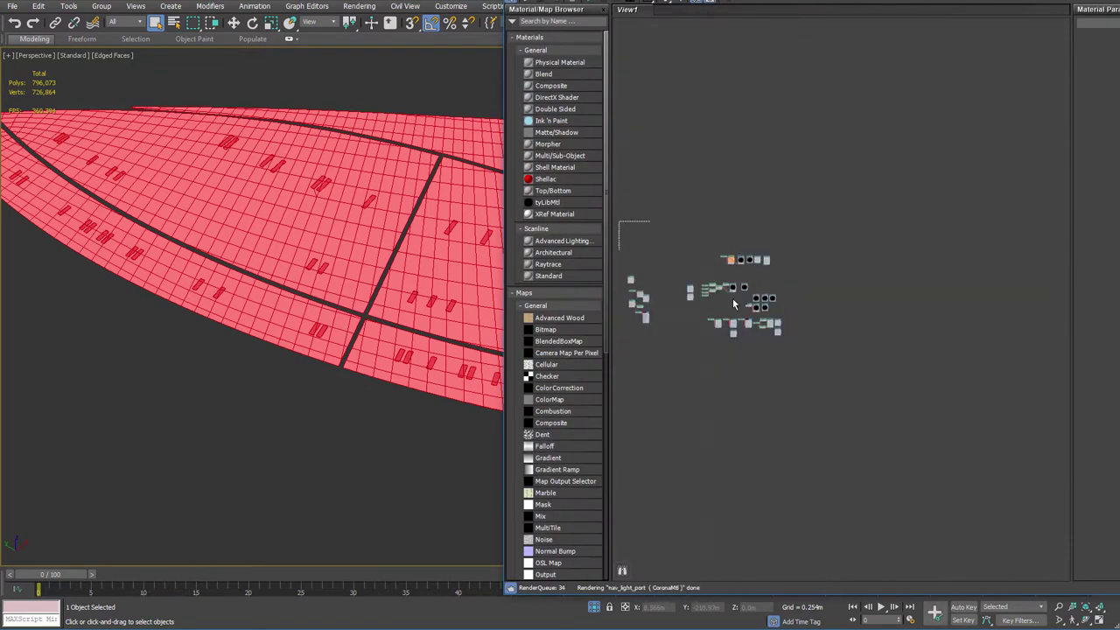
{"action": "left_click_drag", "start_coordinate": [619, 221], "coordinate": [841, 388]}
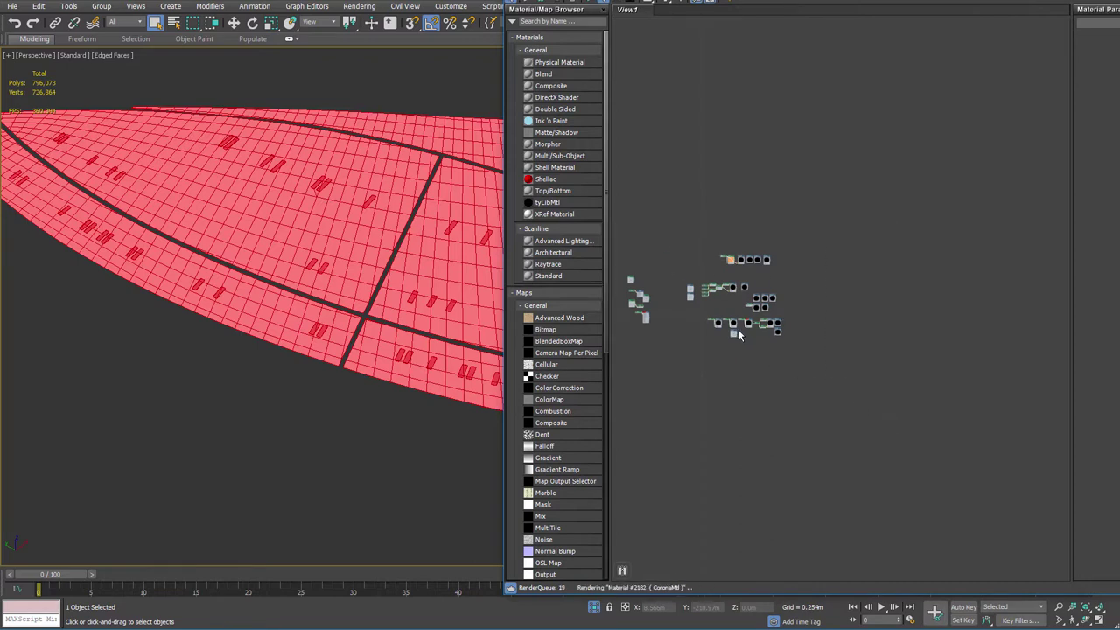
{"action": "scroll", "coordinate": [738, 330], "scroll_direction": "up", "scroll_amount": 5}
{"action": "middle_click_drag", "start_coordinate": [755, 289], "coordinate": [869, 323]}
{"action": "key", "text": "Delete"}
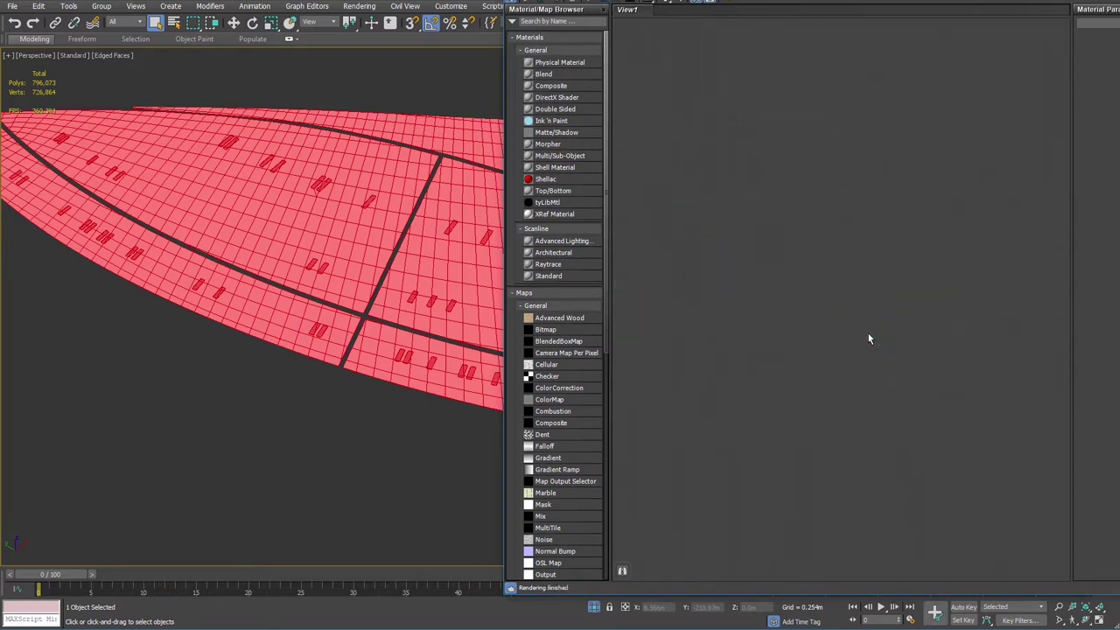
Add a Scanline Standard material to the empty View1 and bring up its parameters.
{"action": "left_click_drag", "start_coordinate": [552, 277], "coordinate": [826, 229]}
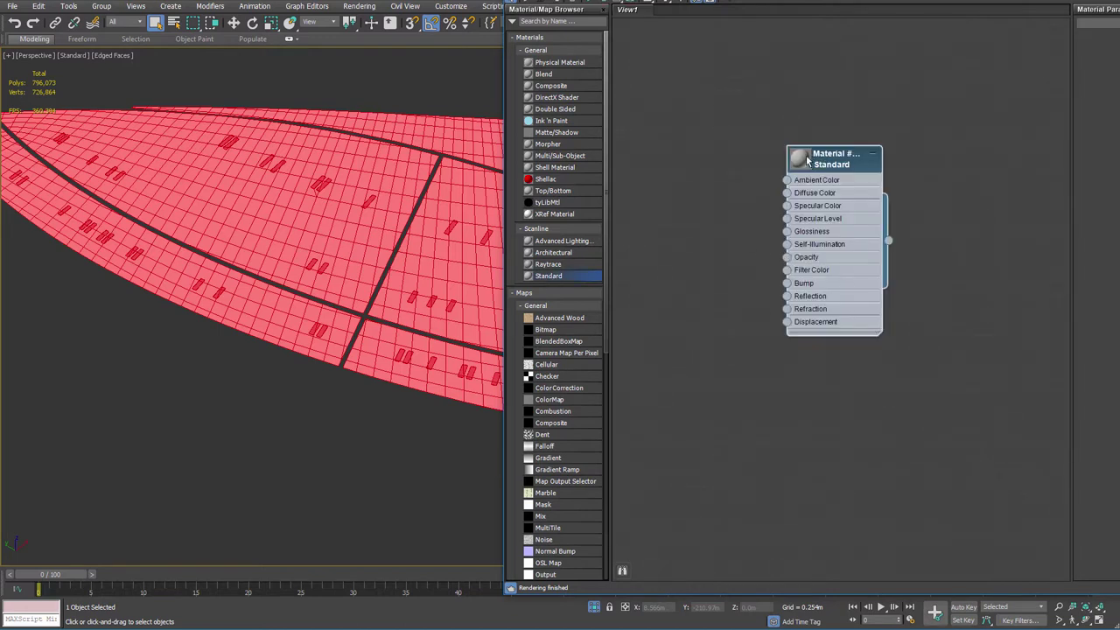
{"action": "double_click", "coordinate": [806, 155]}
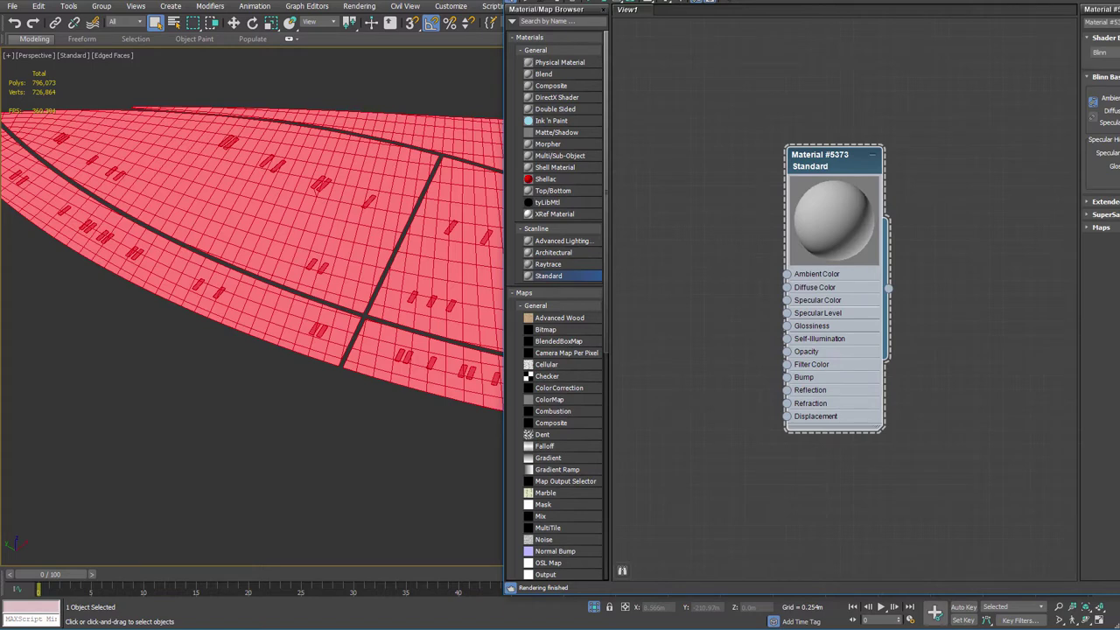
{"action": "left_click_drag", "start_coordinate": [968, 1], "coordinate": [679, 8]}
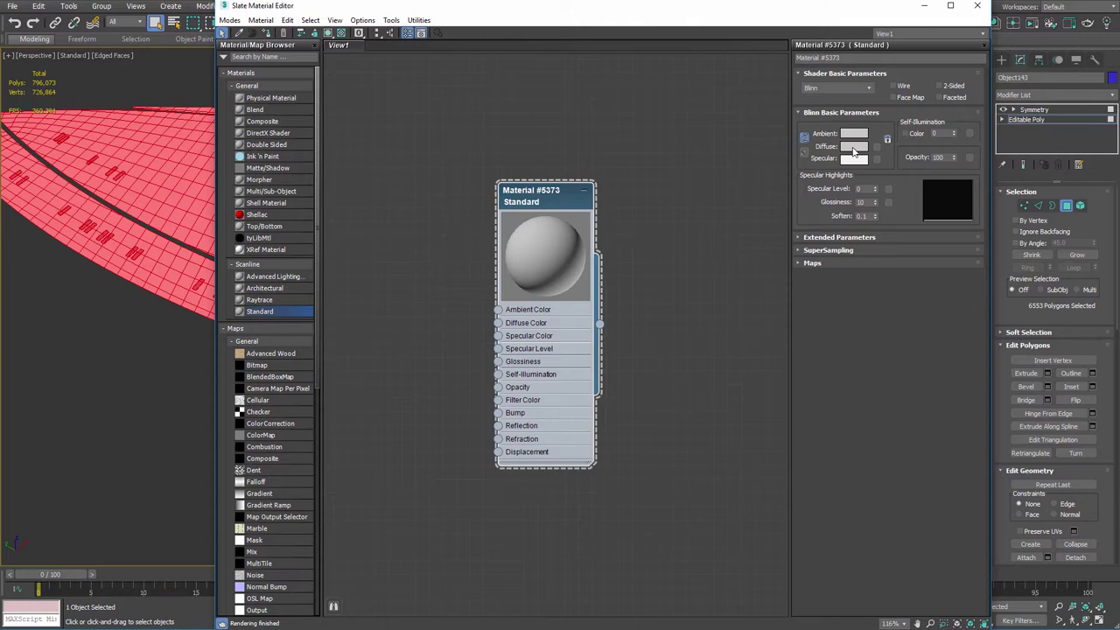
Set the Standard material's diffuse color to a pale pinkish grey with RGB 177, 167, 164.
{"action": "left_click", "coordinate": [853, 150]}
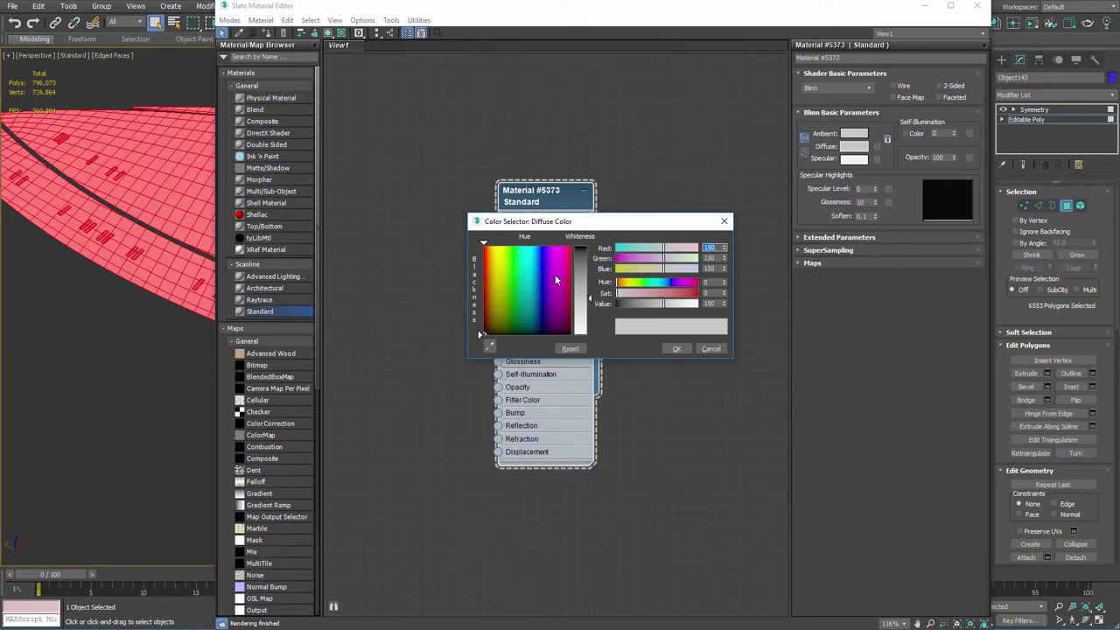
{"action": "left_click", "coordinate": [486, 295]}
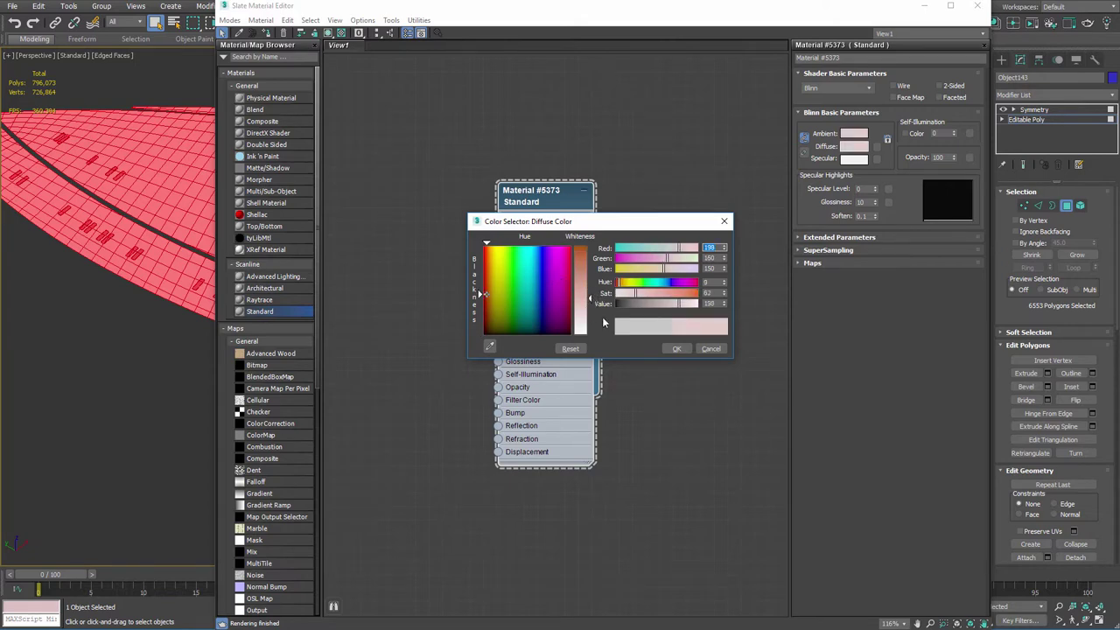
{"action": "left_click", "coordinate": [648, 303]}
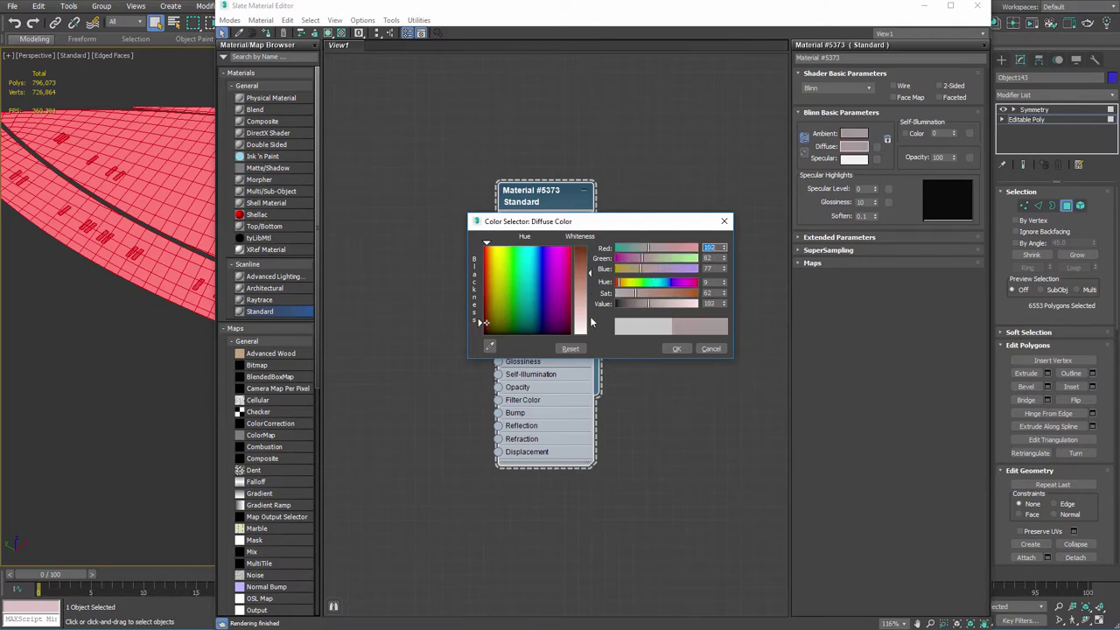
{"action": "left_click_drag", "start_coordinate": [583, 317], "coordinate": [591, 307]}
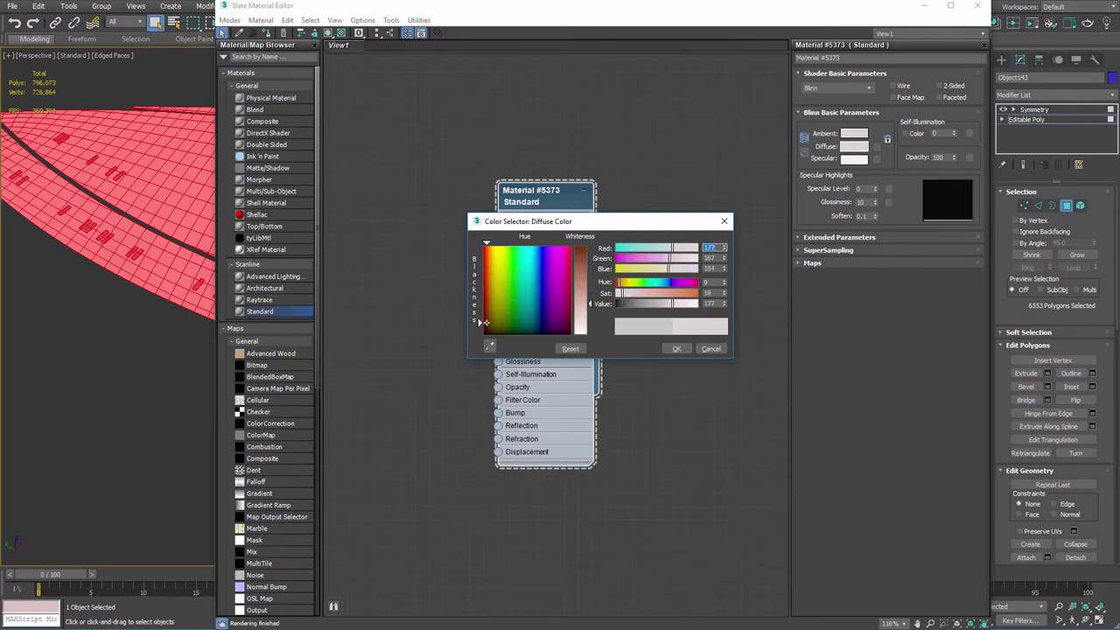
{"action": "left_click", "coordinate": [674, 349]}
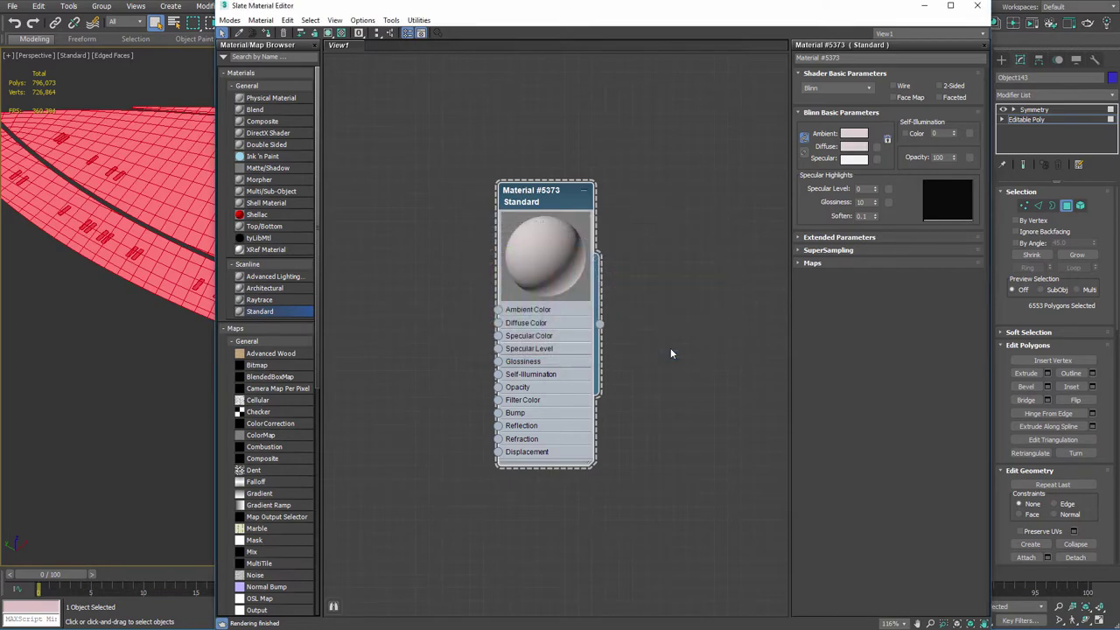
Enable the new material's shaded viewport display, assign it to the selected panel polygons and close the material editor.
{"action": "right_click", "coordinate": [549, 208]}
{"action": "left_click", "coordinate": [608, 346]}
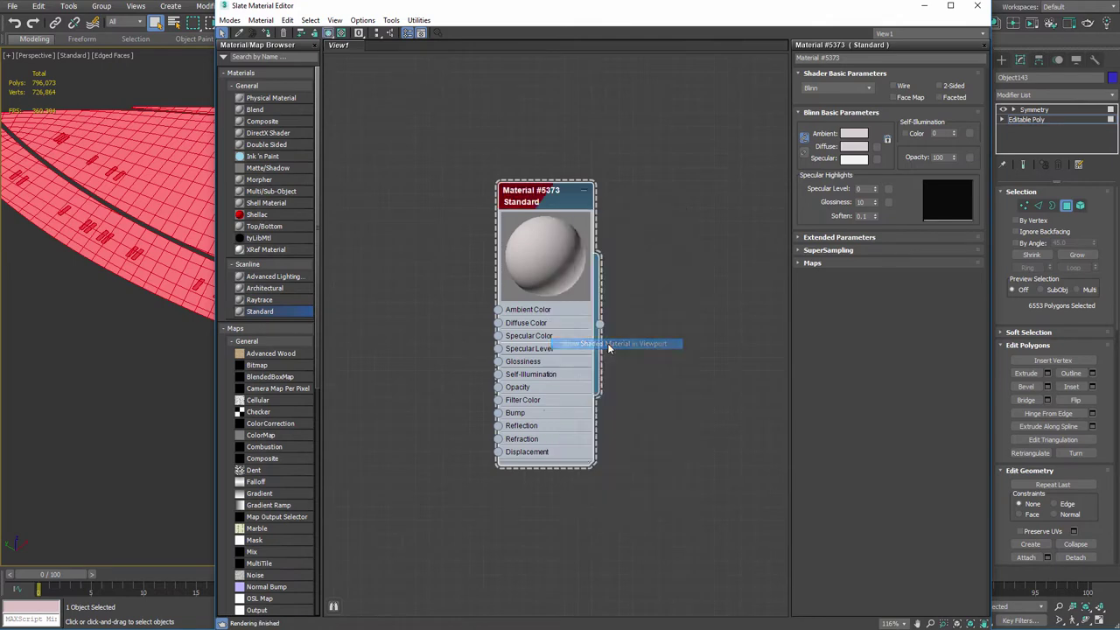
{"action": "right_click", "coordinate": [543, 192]}
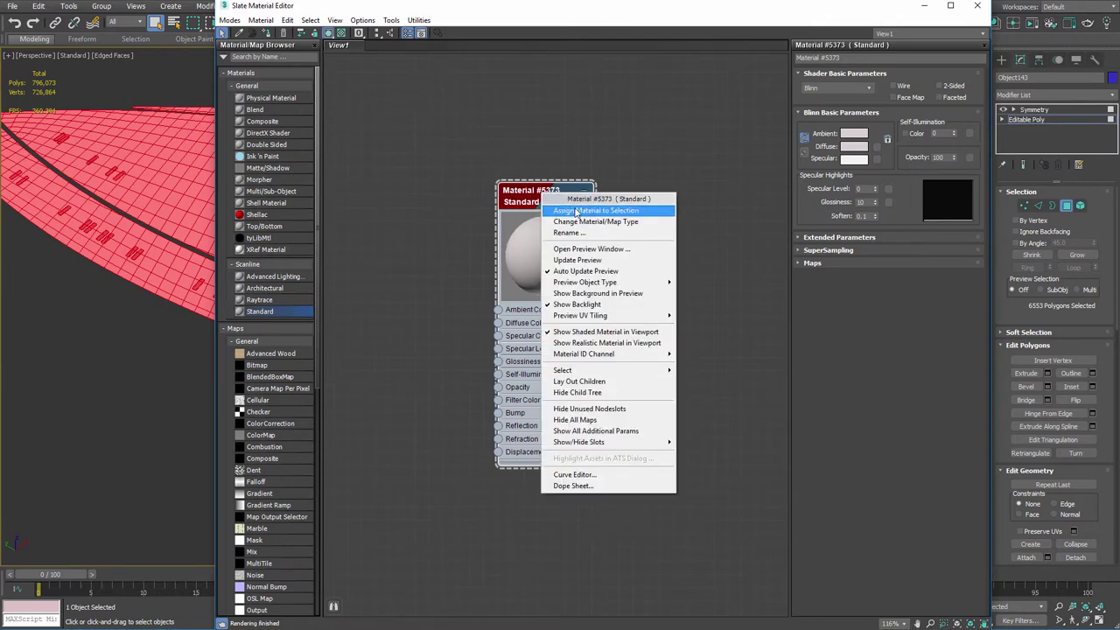
{"action": "left_click", "coordinate": [577, 212]}
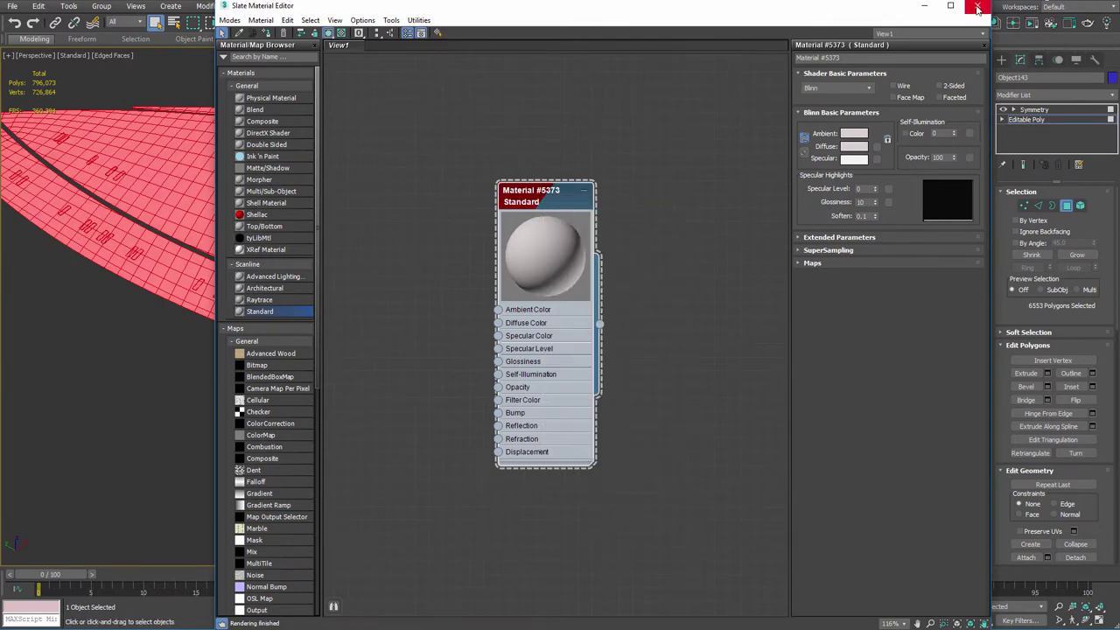
{"action": "left_click", "coordinate": [978, 9]}
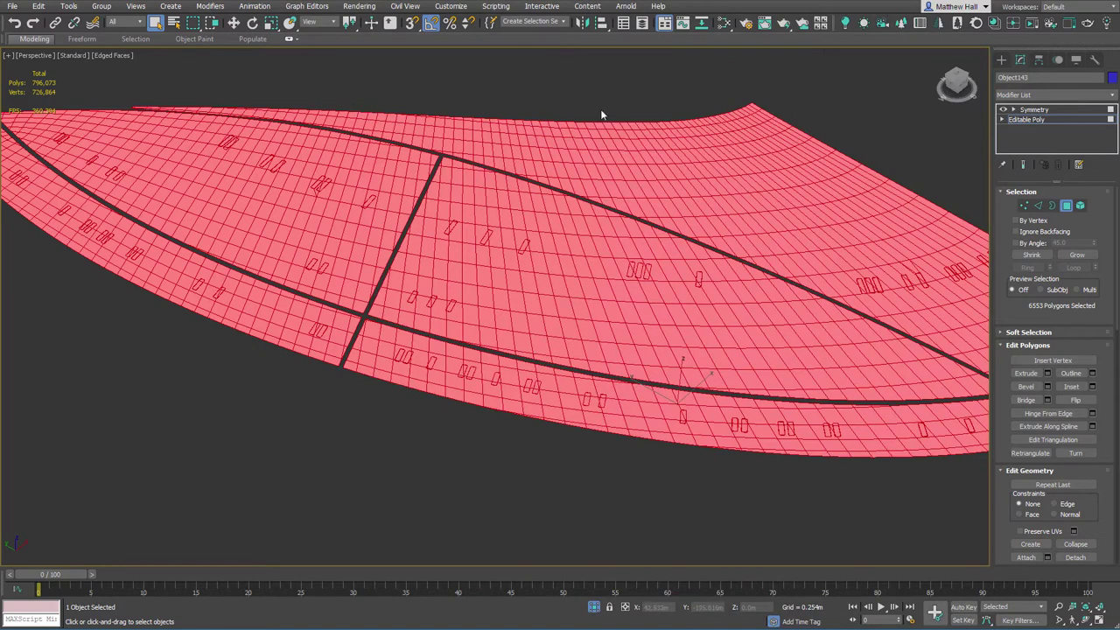
Leave polygon editing, turn off edged faces and examine the panel object's window cutouts and seam edges.
{"action": "key", "text": "4"}
{"action": "key", "text": "F4"}
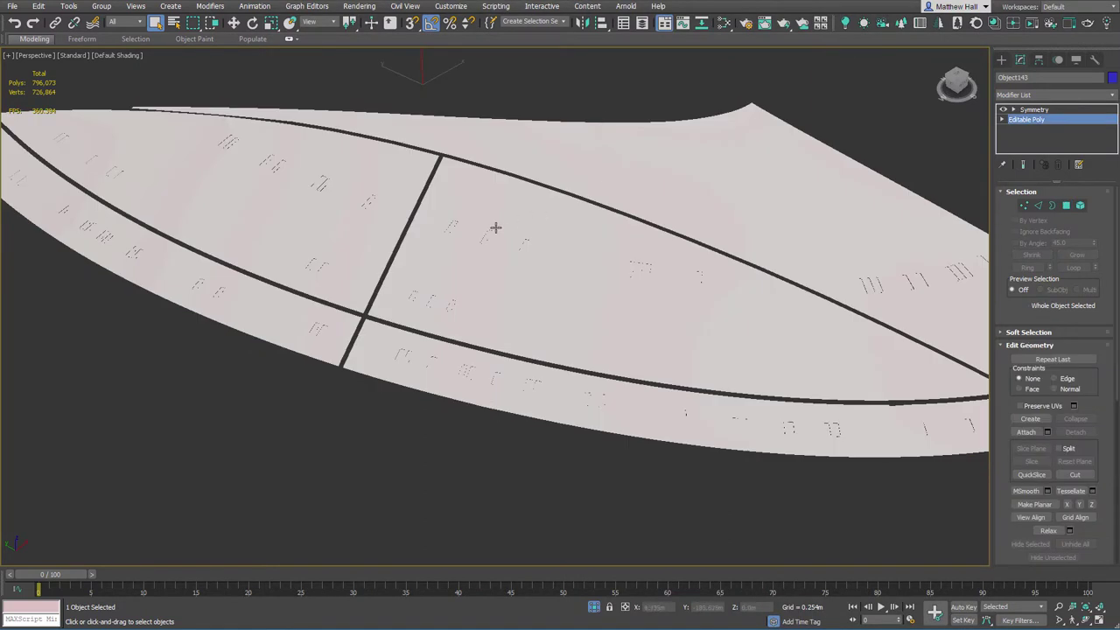
{"action": "middle_click_drag", "start_coordinate": [486, 213], "coordinate": [516, 210], "text": "alt"}
{"action": "middle_click_drag", "start_coordinate": [707, 198], "coordinate": [705, 242]}
{"action": "scroll", "coordinate": [700, 237], "scroll_direction": "up", "scroll_amount": 3}
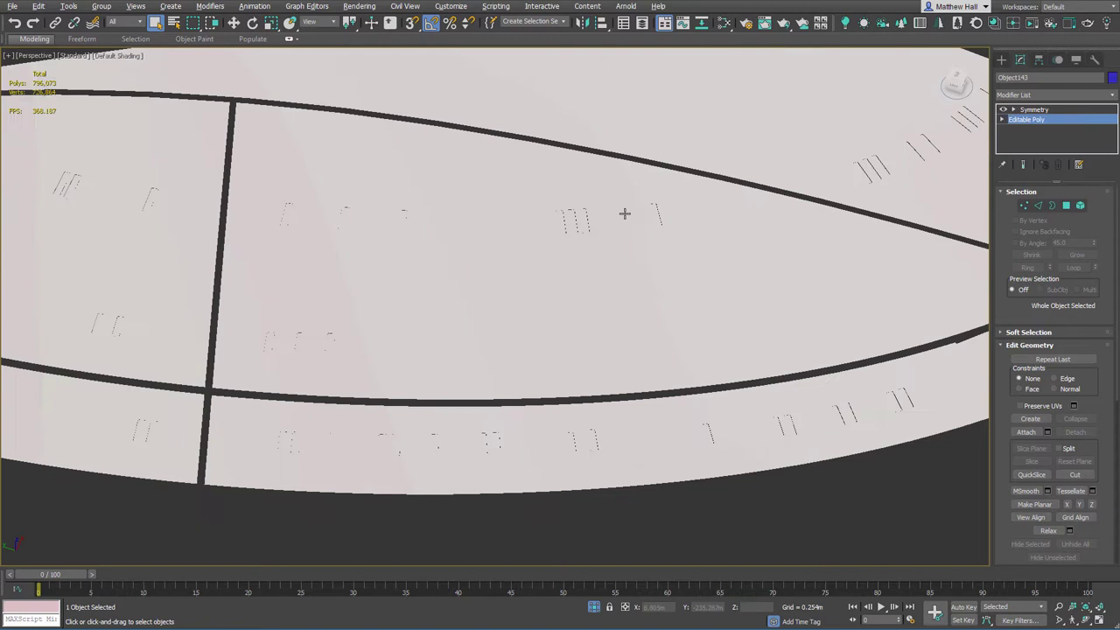
{"action": "scroll", "coordinate": [625, 214], "scroll_direction": "up", "scroll_amount": 5}
{"action": "scroll", "coordinate": [612, 212], "scroll_direction": "down", "scroll_amount": 3}
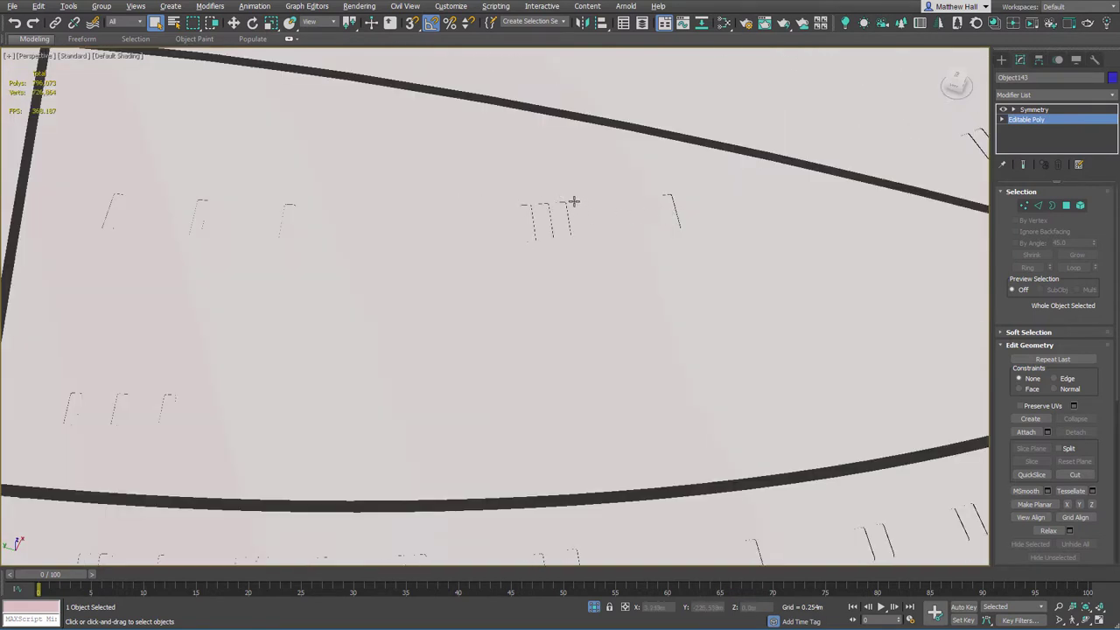
{"action": "scroll", "coordinate": [573, 202], "scroll_direction": "up", "scroll_amount": 4}
{"action": "middle_click_drag", "start_coordinate": [513, 185], "coordinate": [618, 254]}
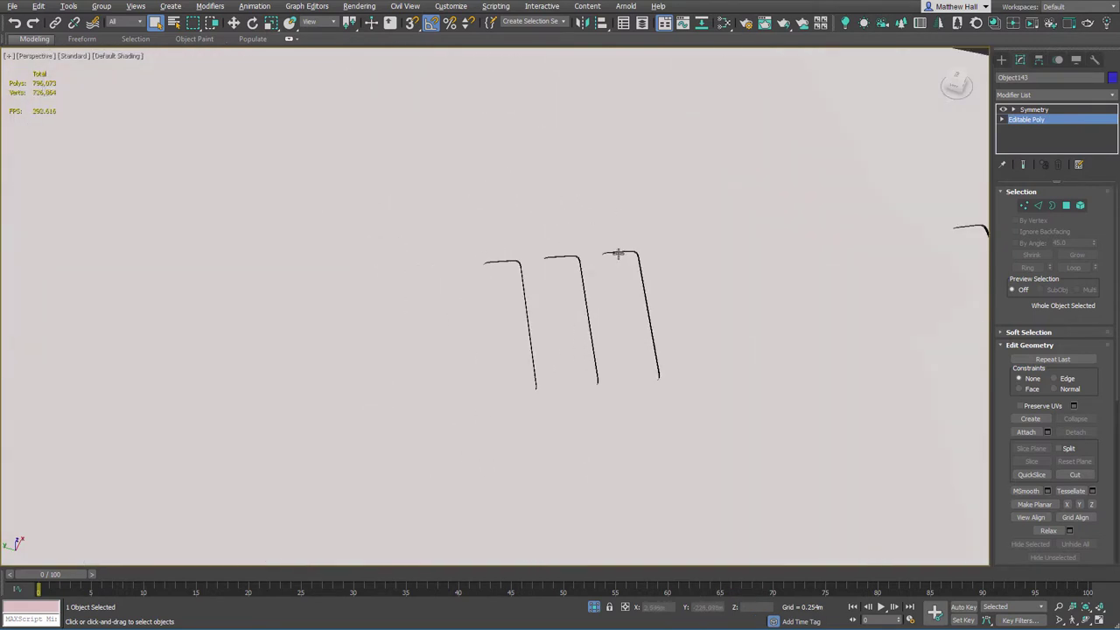
{"action": "scroll", "coordinate": [617, 254], "scroll_direction": "up", "scroll_amount": 2}
{"action": "scroll", "coordinate": [634, 245], "scroll_direction": "down", "scroll_amount": 6}
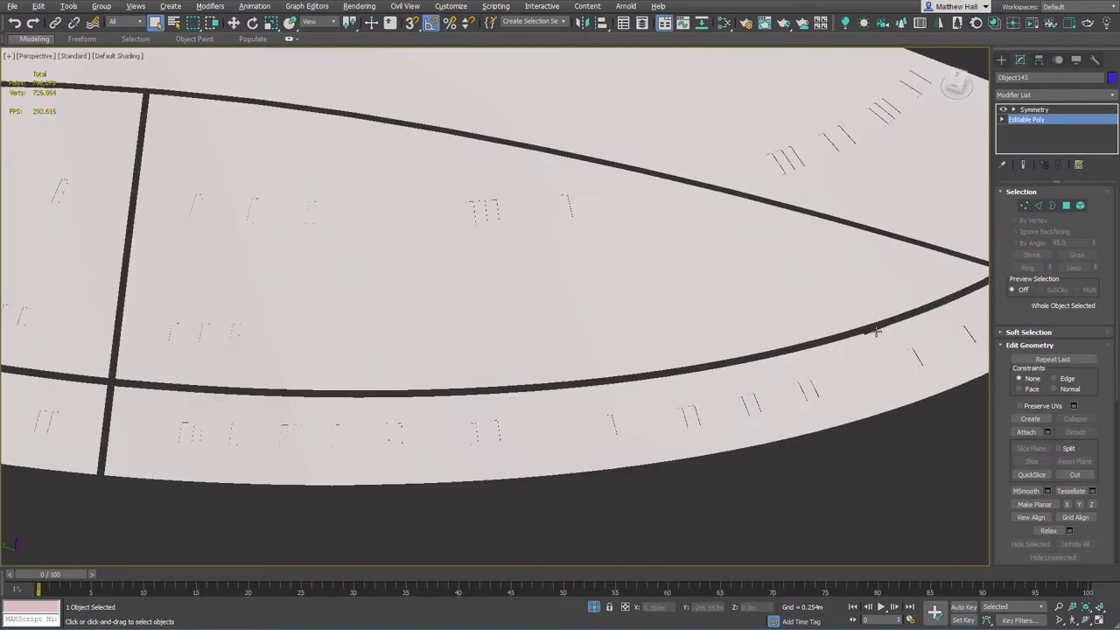
{"action": "scroll", "coordinate": [876, 331], "scroll_direction": "up", "scroll_amount": 10}
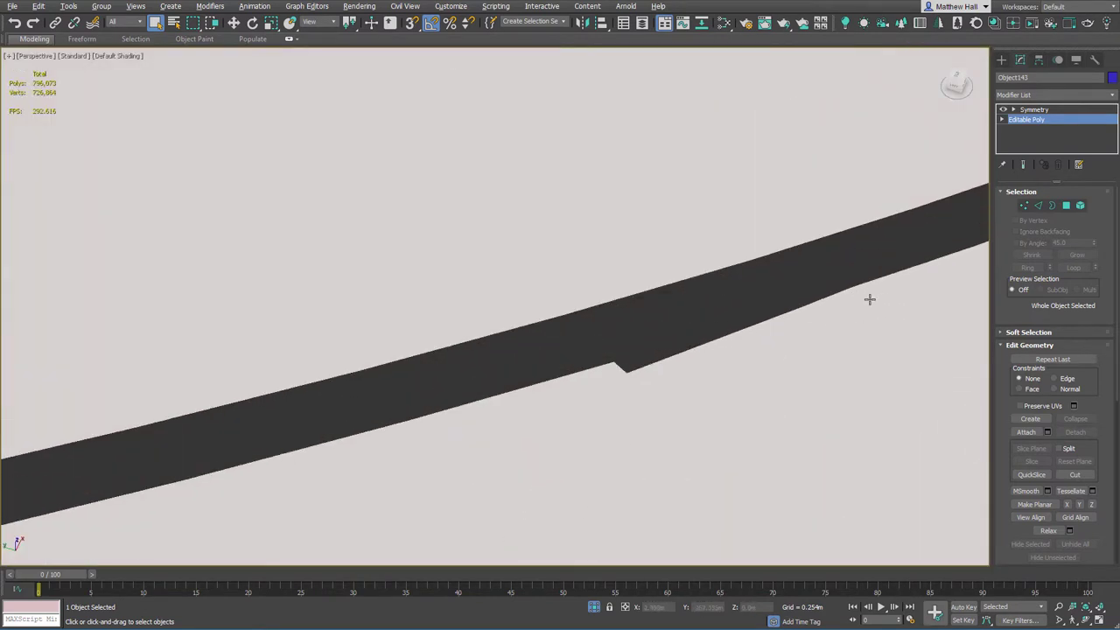
{"action": "key", "text": "z"}
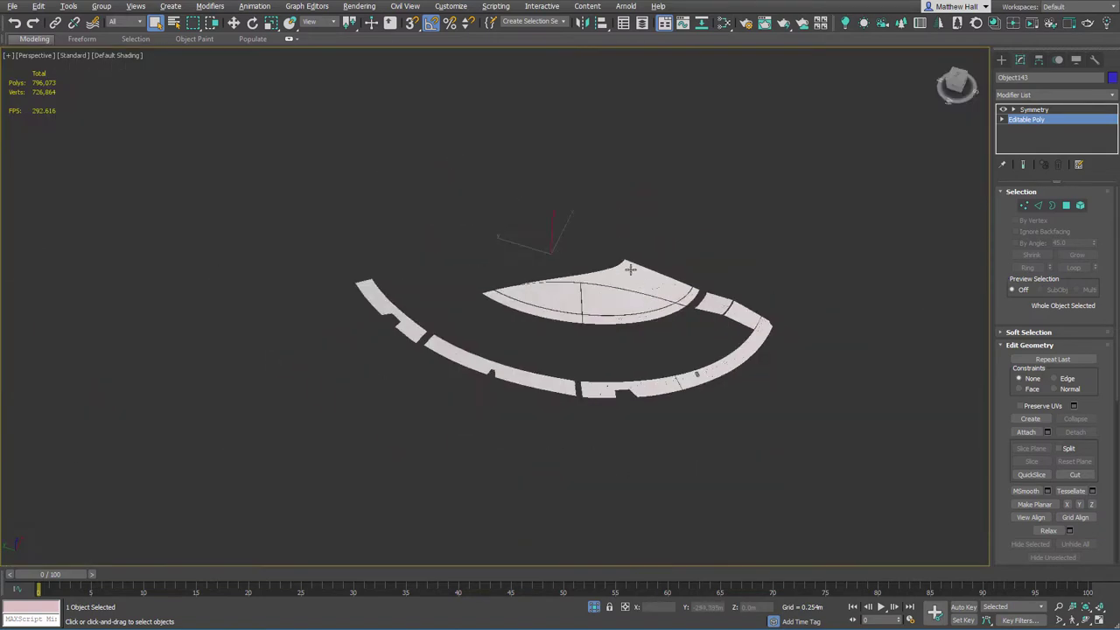
{"action": "middle_click_drag", "start_coordinate": [642, 268], "coordinate": [584, 302], "text": "alt"}
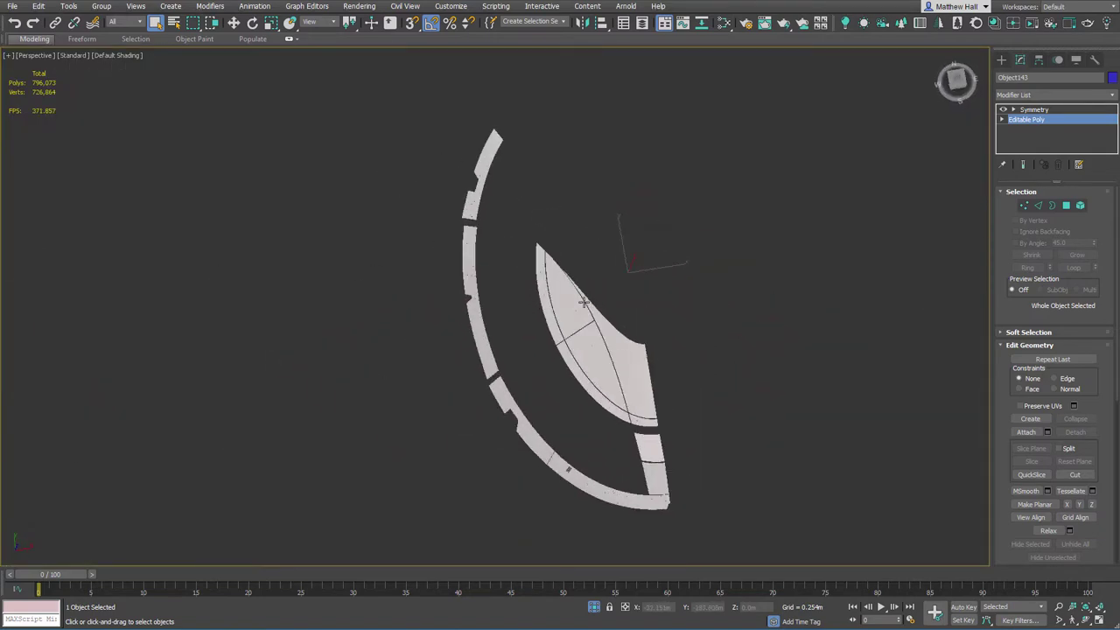
End the panel object's isolation and render the ship through Camera001 with safe frames shown.
{"action": "right_click", "coordinate": [688, 219]}
{"action": "left_click", "coordinate": [733, 125]}
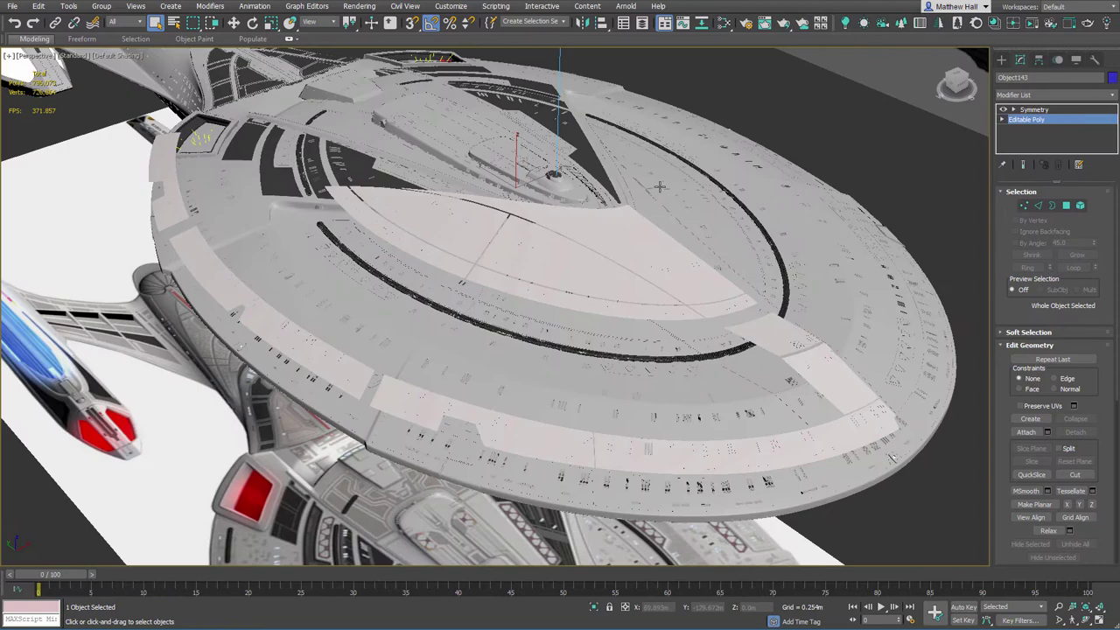
{"action": "scroll", "coordinate": [662, 216], "scroll_direction": "down", "scroll_amount": 4}
{"action": "middle_click_drag", "start_coordinate": [662, 216], "coordinate": [632, 266], "text": "alt"}
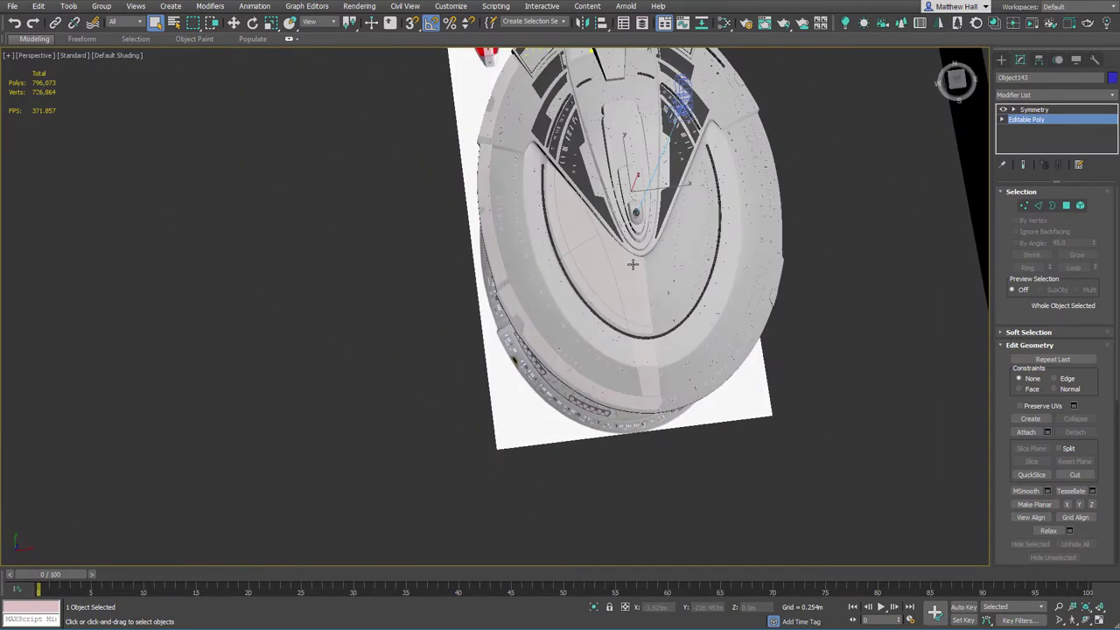
{"action": "key", "text": "c"}
{"action": "key", "text": "shift+f"}
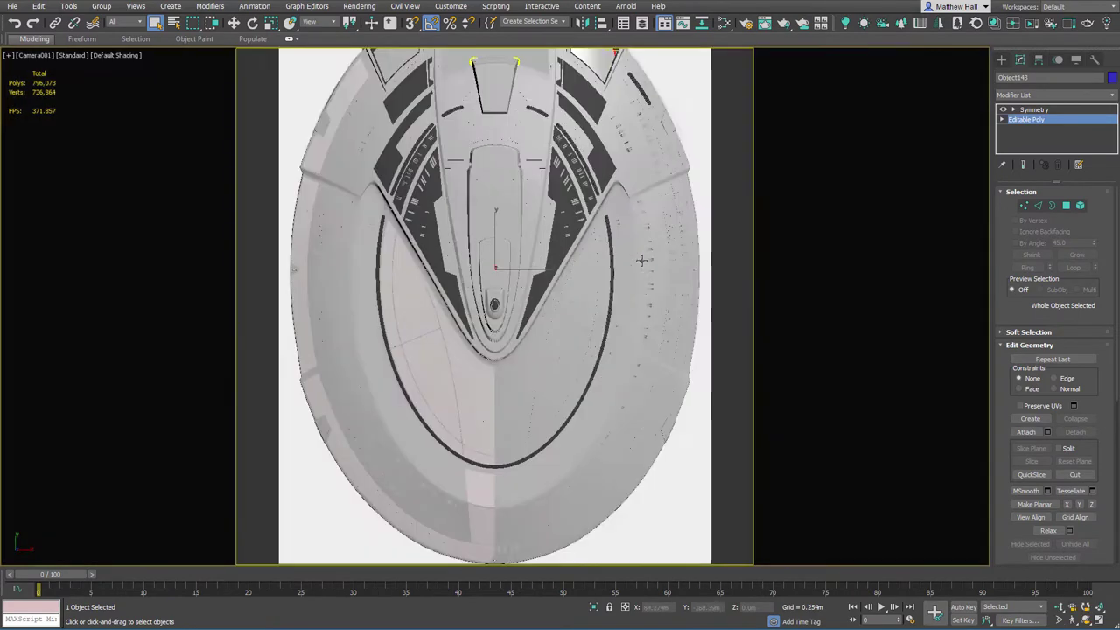
{"action": "key", "text": "shift+q"}
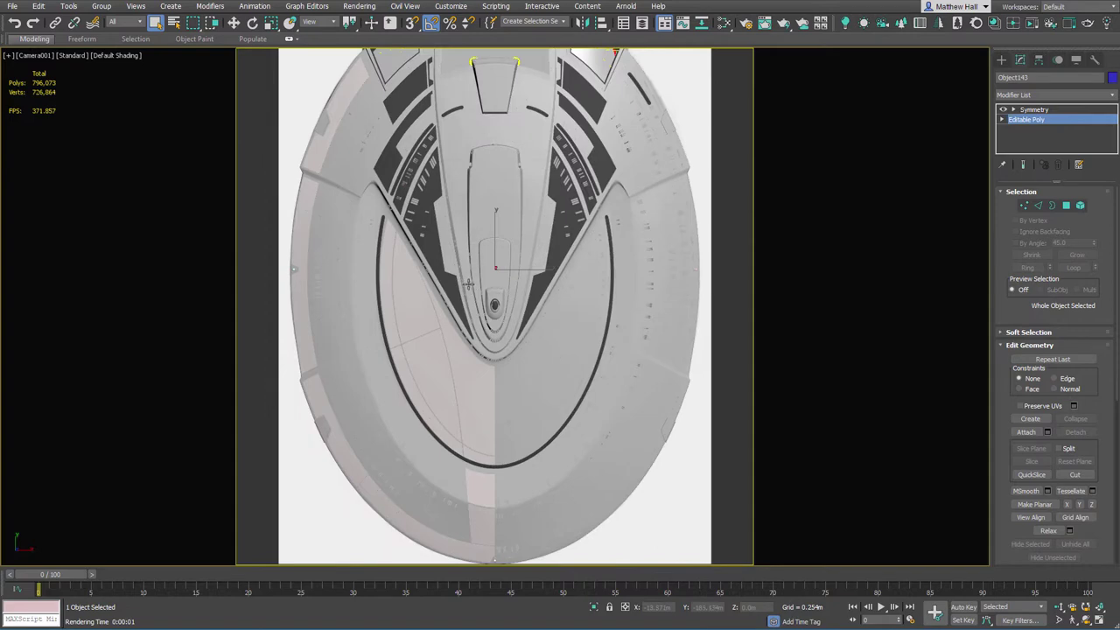
Go up to the panel object's Symmetry modifier and make the object Renderable by object in its properties.
{"action": "key", "text": "Page_Up"}
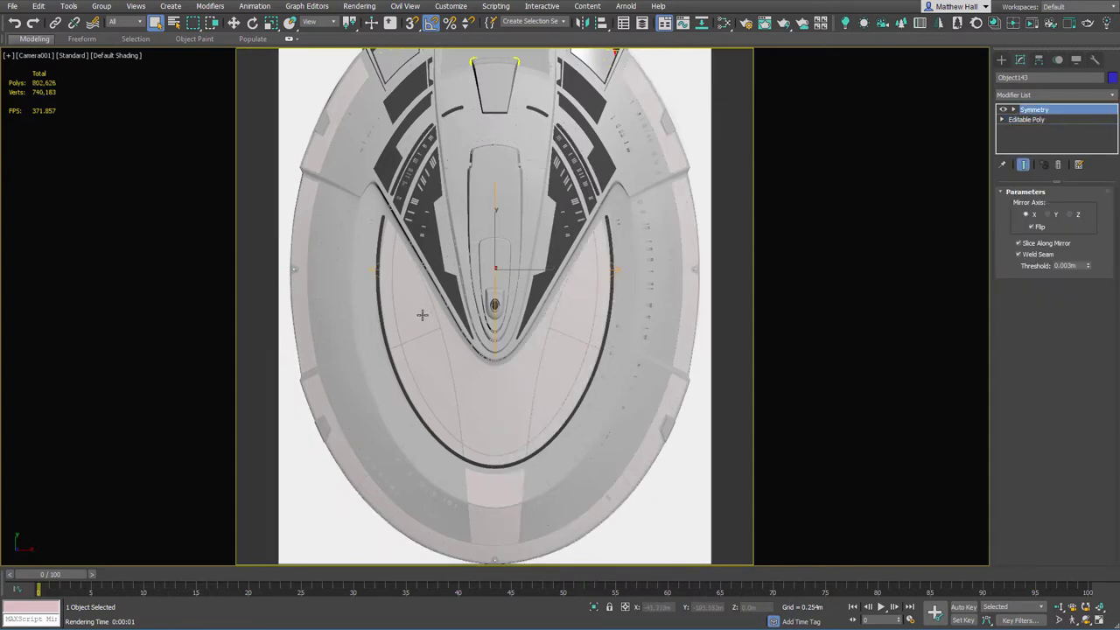
{"action": "right_click", "coordinate": [422, 315]}
{"action": "left_click", "coordinate": [490, 395]}
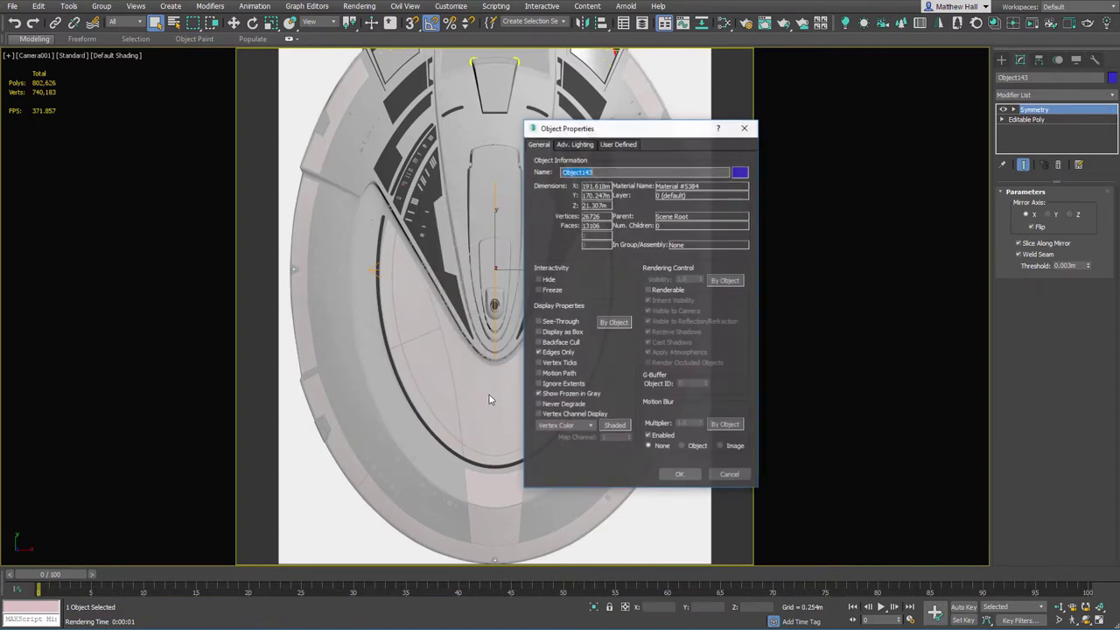
{"action": "left_click", "coordinate": [649, 291]}
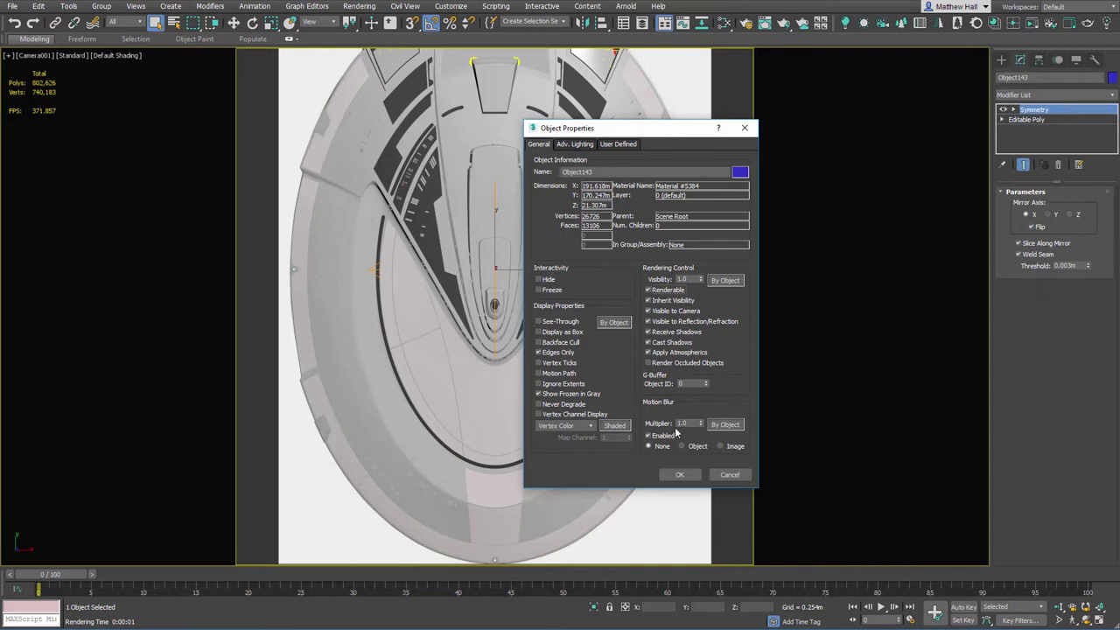
{"action": "left_click", "coordinate": [677, 474]}
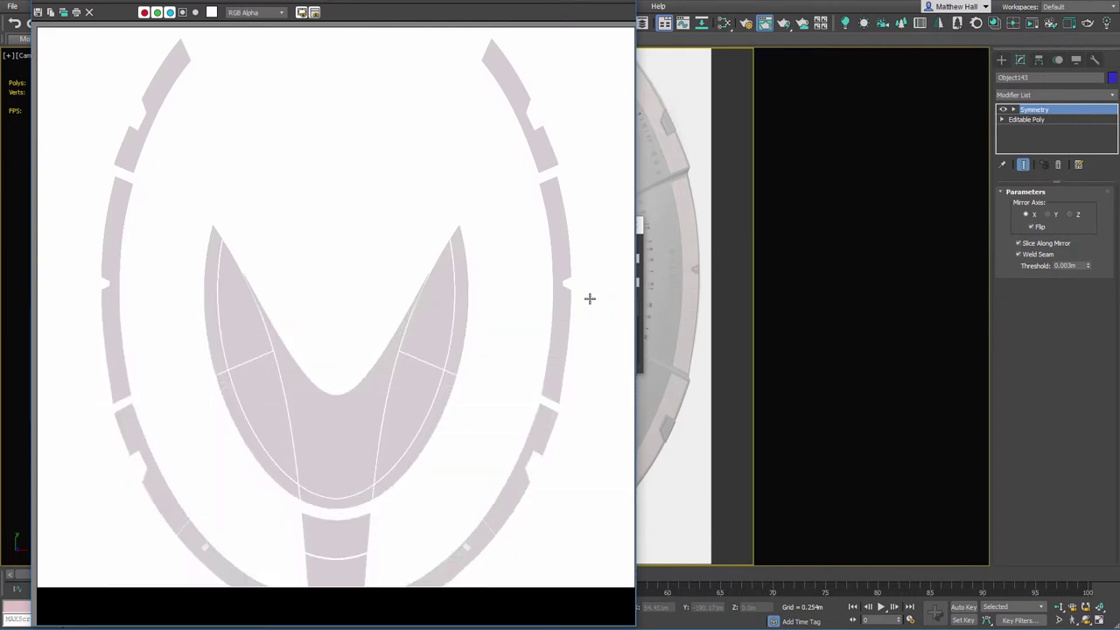
Examine the rendered panel image up close, checking the central plate's edges and the small slots in the outer ring.
{"action": "scroll", "coordinate": [321, 400], "scroll_direction": "up", "scroll_amount": 3}
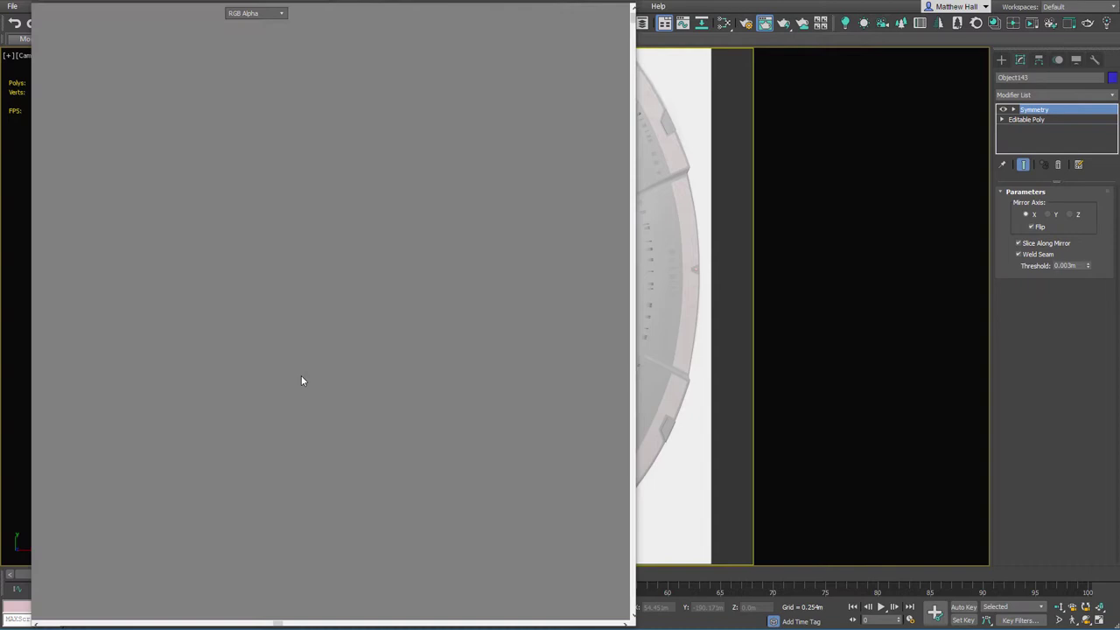
{"action": "scroll", "coordinate": [324, 373], "scroll_direction": "up", "scroll_amount": 3}
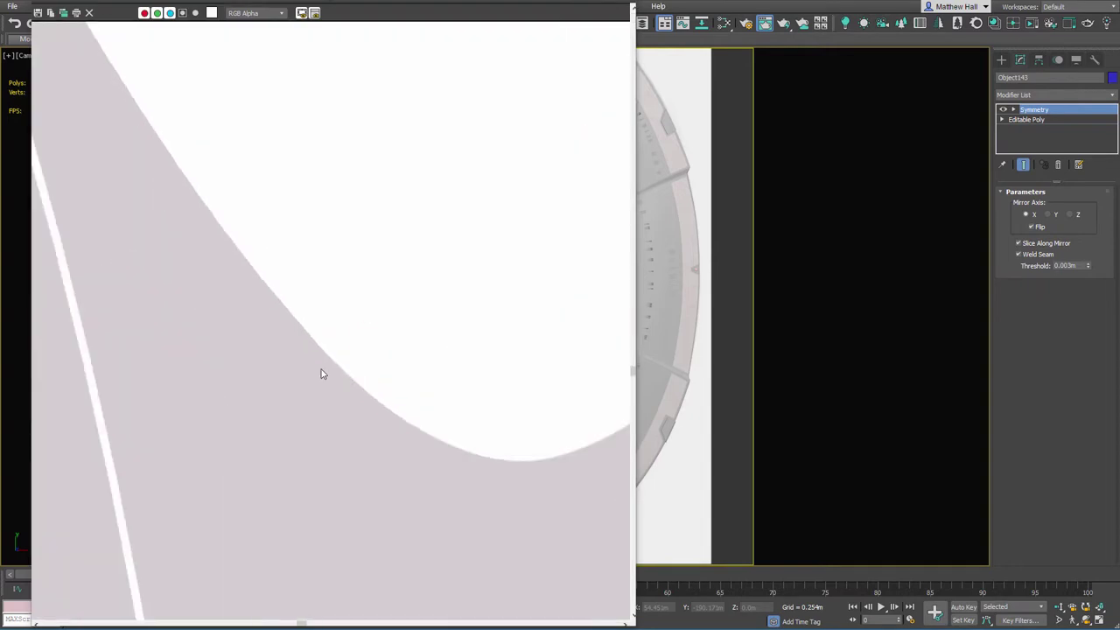
{"action": "scroll", "coordinate": [333, 369], "scroll_direction": "down", "scroll_amount": 6}
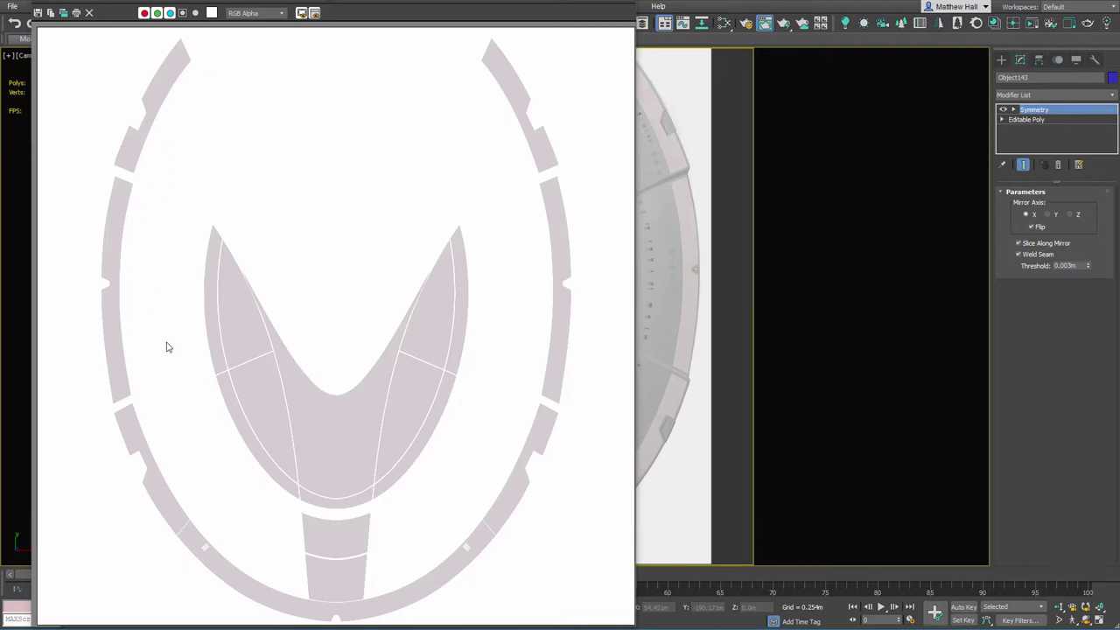
{"action": "scroll", "coordinate": [202, 556], "scroll_direction": "up", "scroll_amount": 5}
{"action": "scroll", "coordinate": [189, 539], "scroll_direction": "up", "scroll_amount": 3}
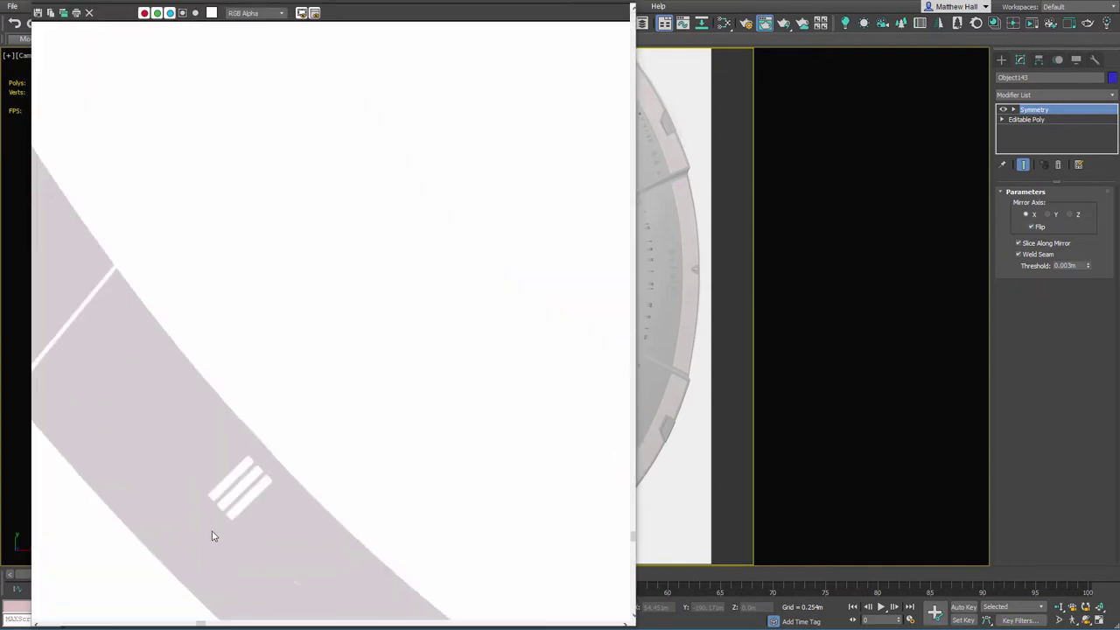
{"action": "scroll", "coordinate": [220, 503], "scroll_direction": "up", "scroll_amount": 3}
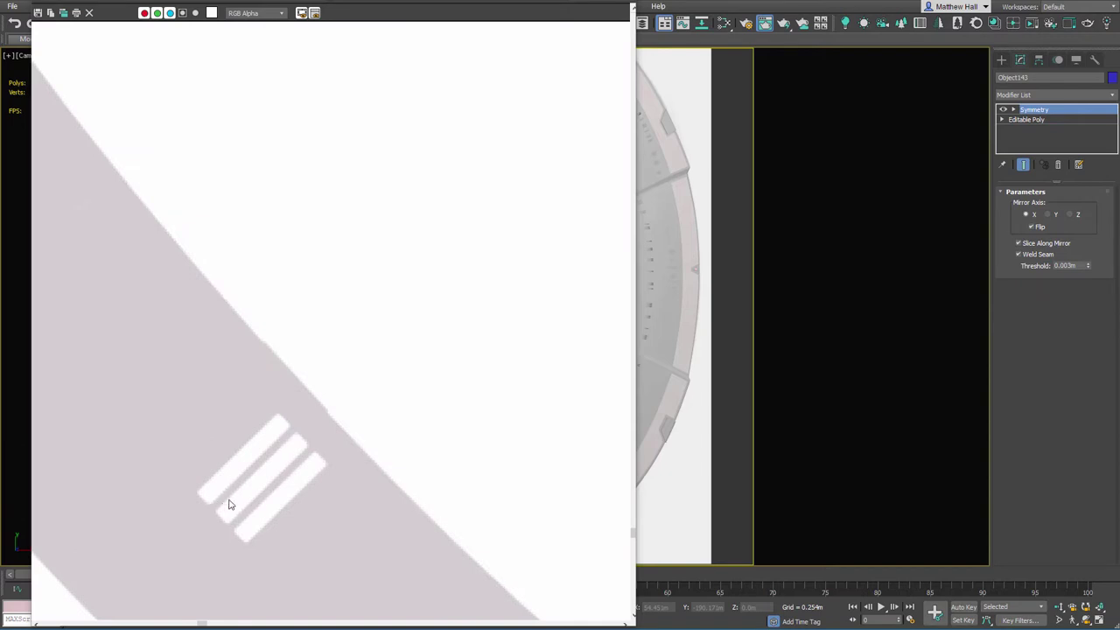
{"action": "scroll", "coordinate": [229, 504], "scroll_direction": "down", "scroll_amount": 6}
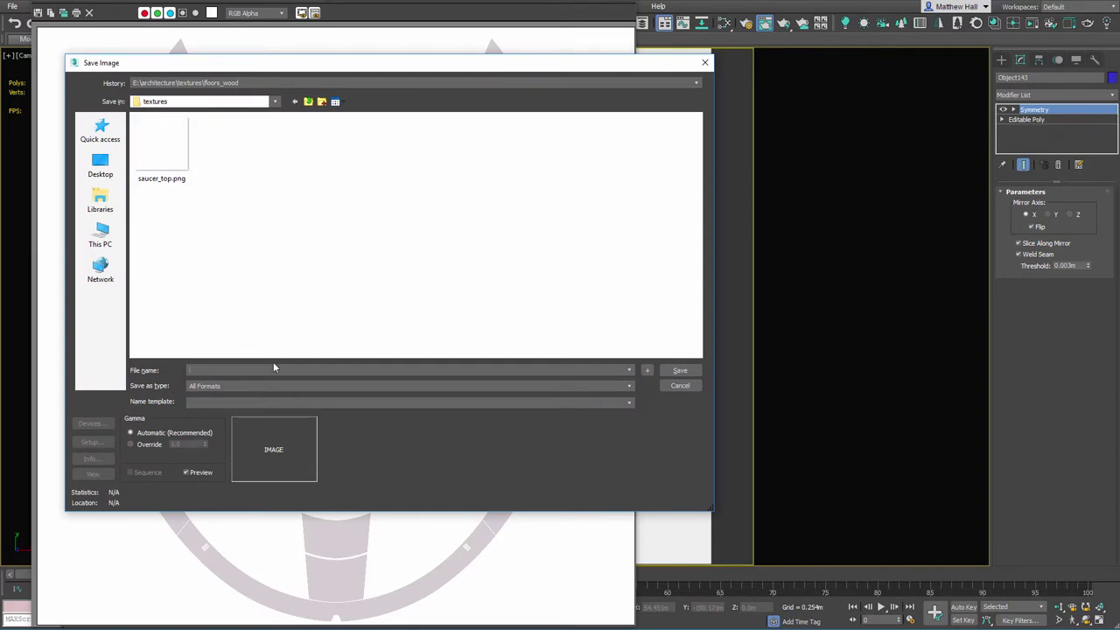
Save the rendered panel image as a 24-bit RGB PNG with alpha channel named saucer_top_plating and close the render window.
{"action": "type", "text": "saucer"}
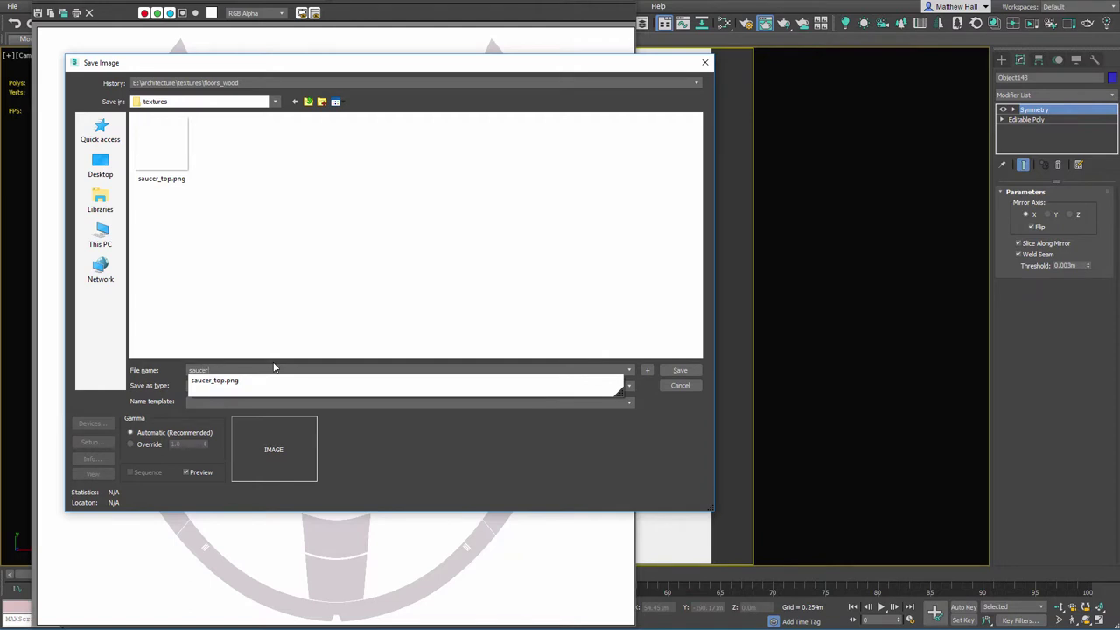
{"action": "type", "text": "_top_plating"}
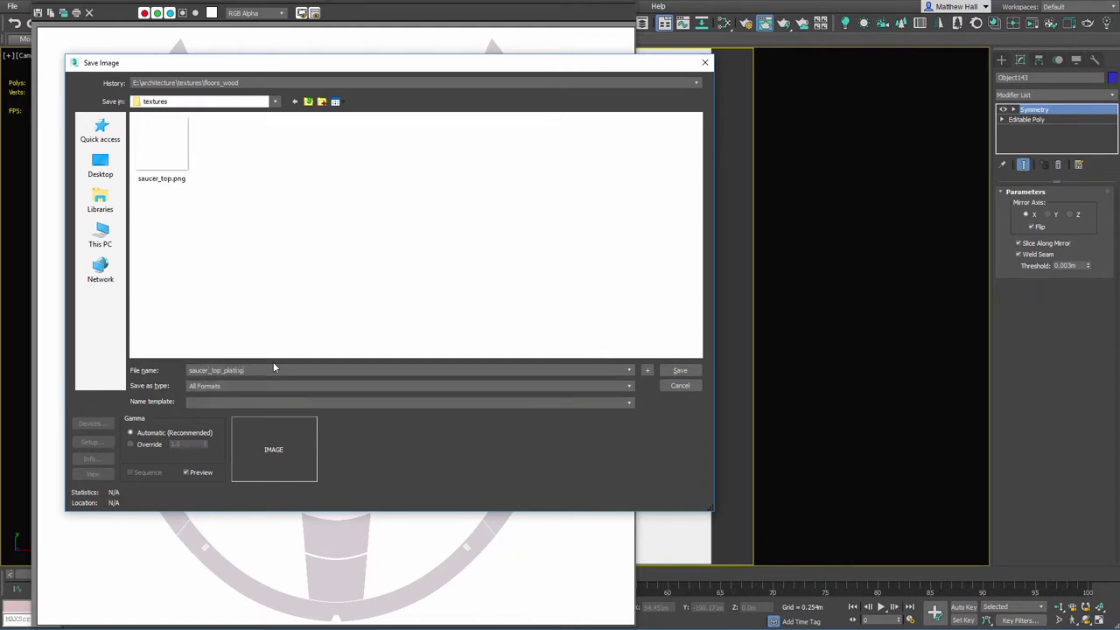
{"action": "left_click", "coordinate": [340, 386]}
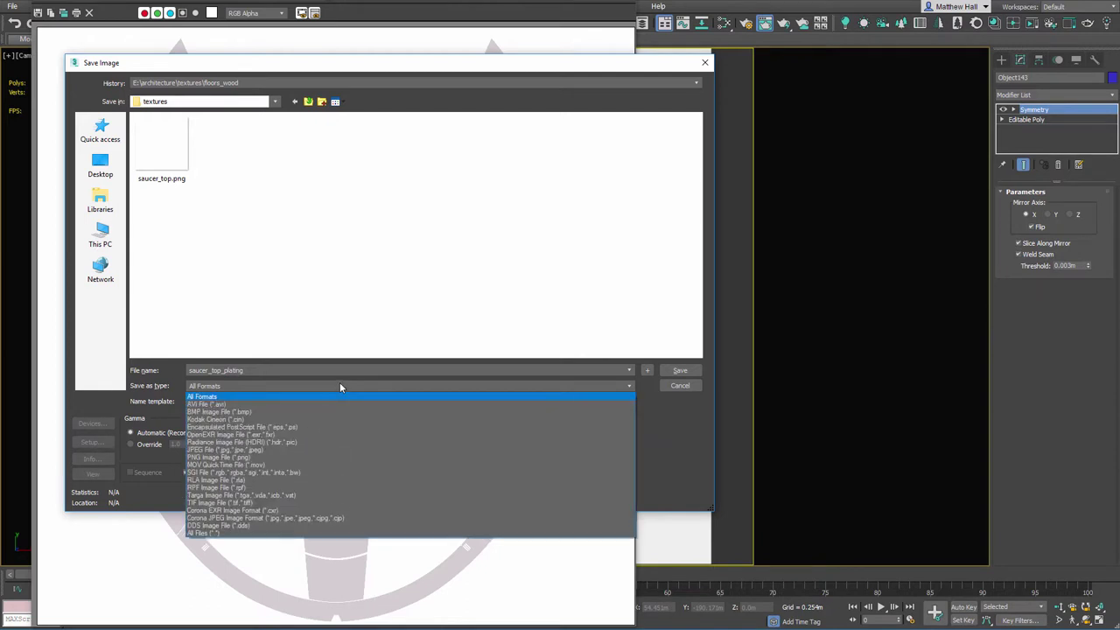
{"action": "left_click", "coordinate": [287, 457]}
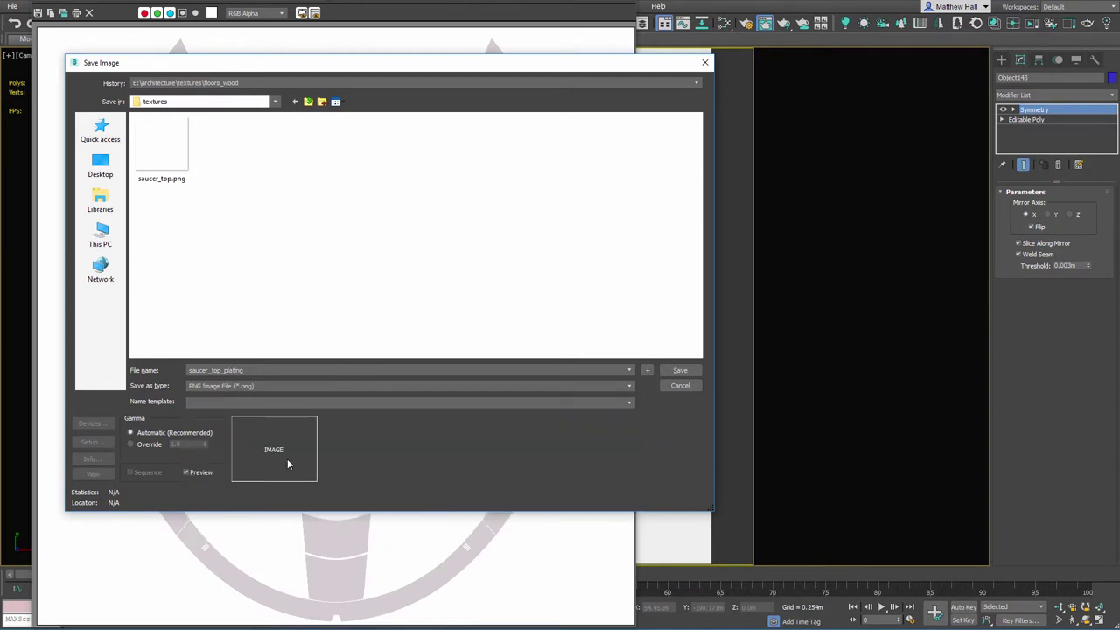
{"action": "left_click", "coordinate": [677, 371]}
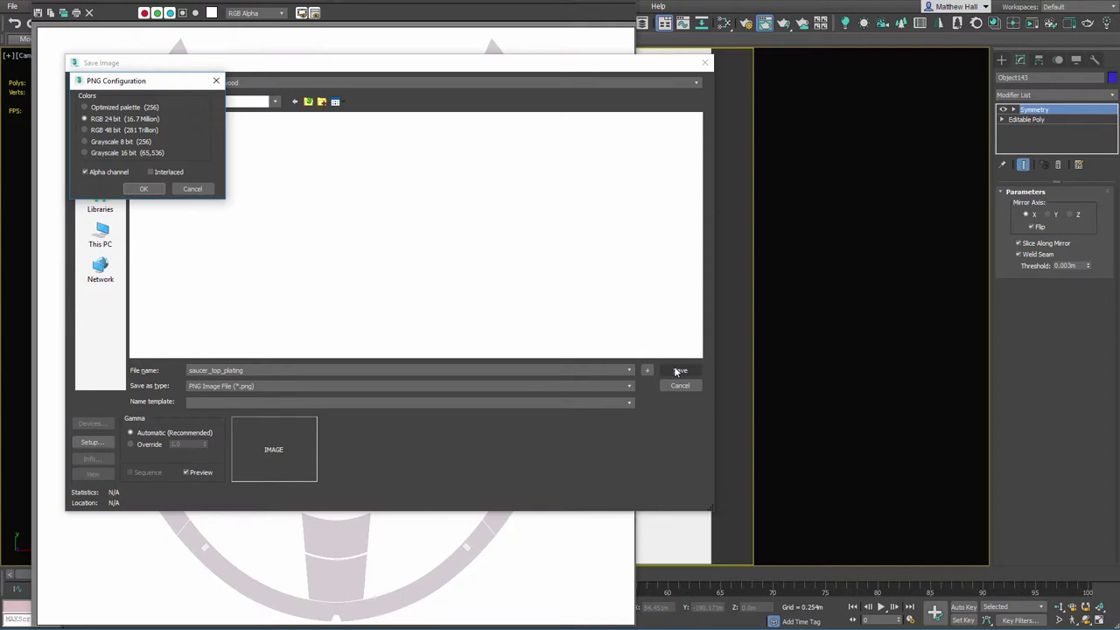
{"action": "left_click", "coordinate": [143, 190]}
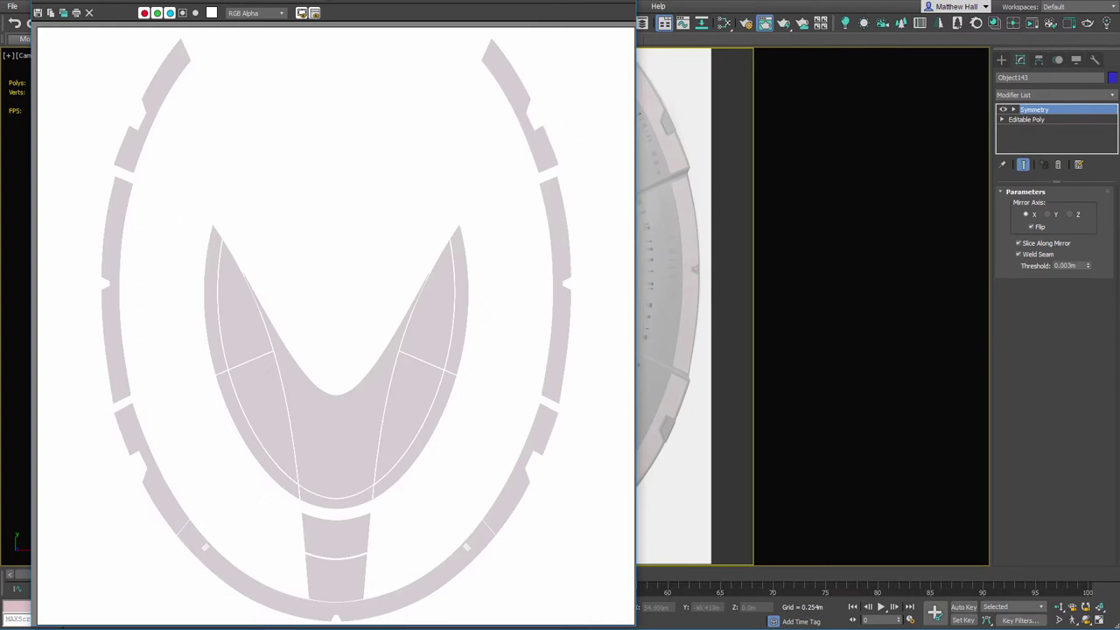
{"action": "left_click", "coordinate": [622, 2]}
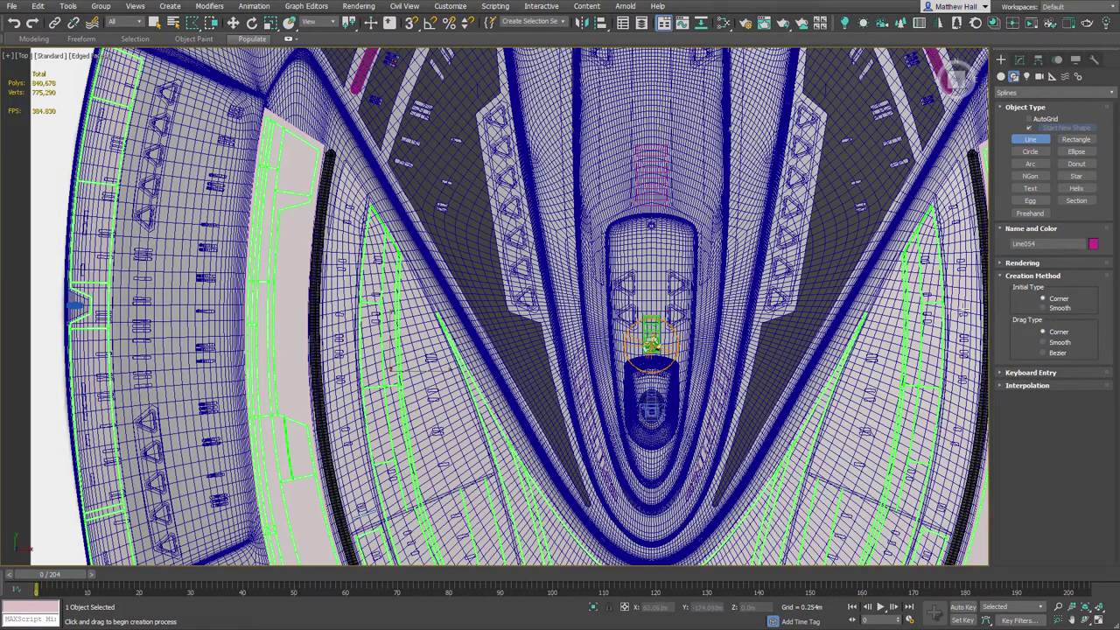
Draw a closed four-point Line around the long narrow hull panel beside the dark curved slot on the saucer.
{"action": "scroll", "coordinate": [348, 179], "scroll_direction": "up", "scroll_amount": 5}
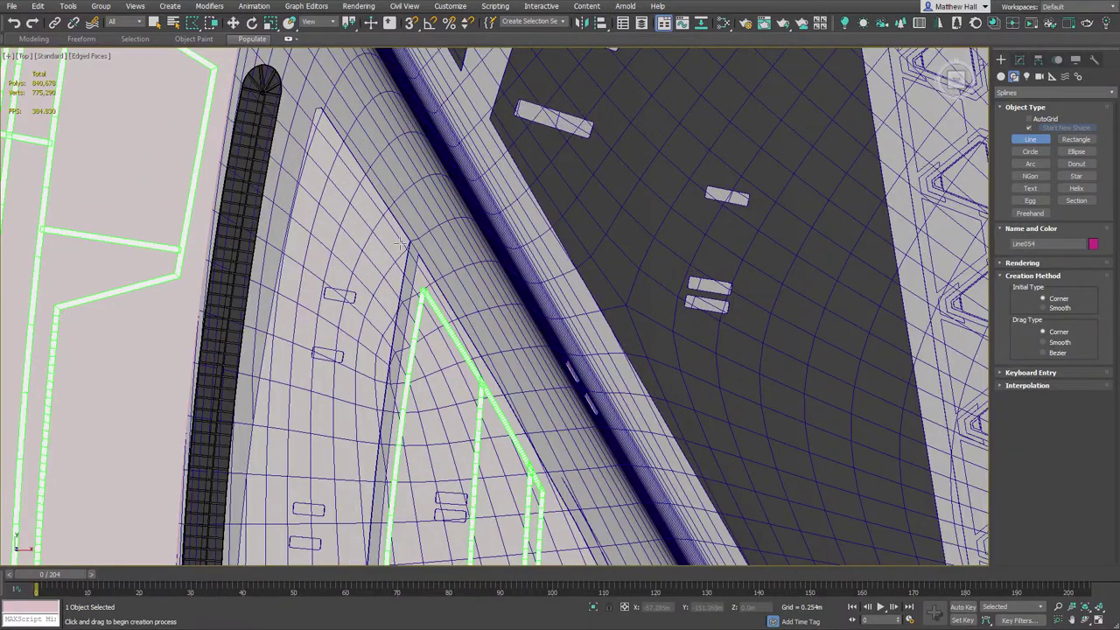
{"action": "left_click", "coordinate": [398, 245]}
{"action": "scroll", "coordinate": [373, 394], "scroll_direction": "up", "scroll_amount": 4}
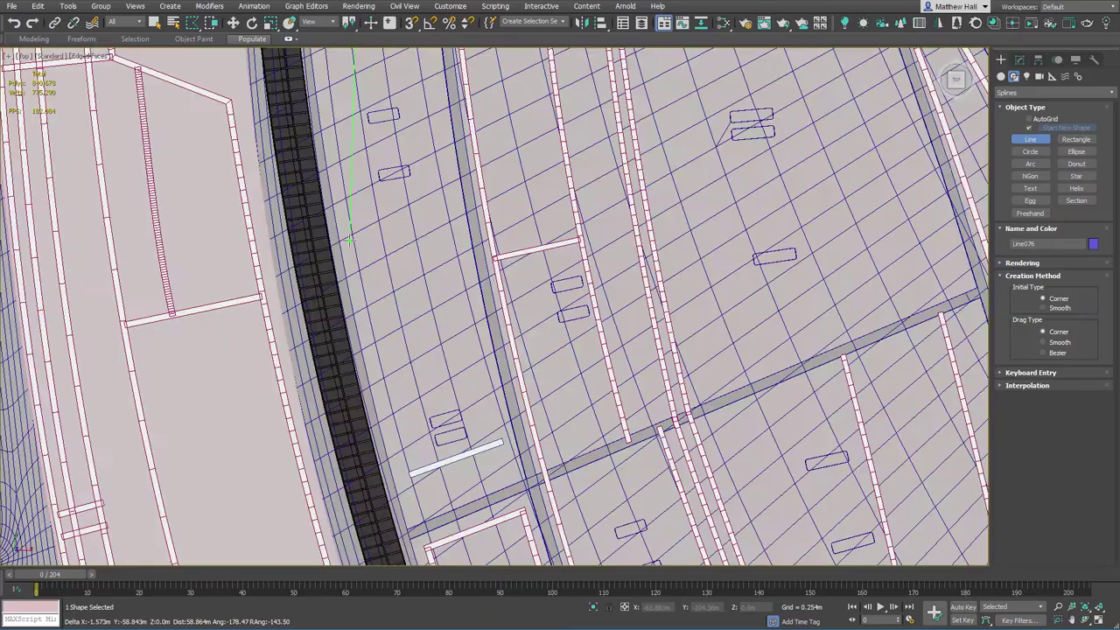
{"action": "left_click", "coordinate": [388, 392]}
{"action": "left_click", "coordinate": [485, 349]}
{"action": "scroll", "coordinate": [438, 420], "scroll_direction": "down", "scroll_amount": 5}
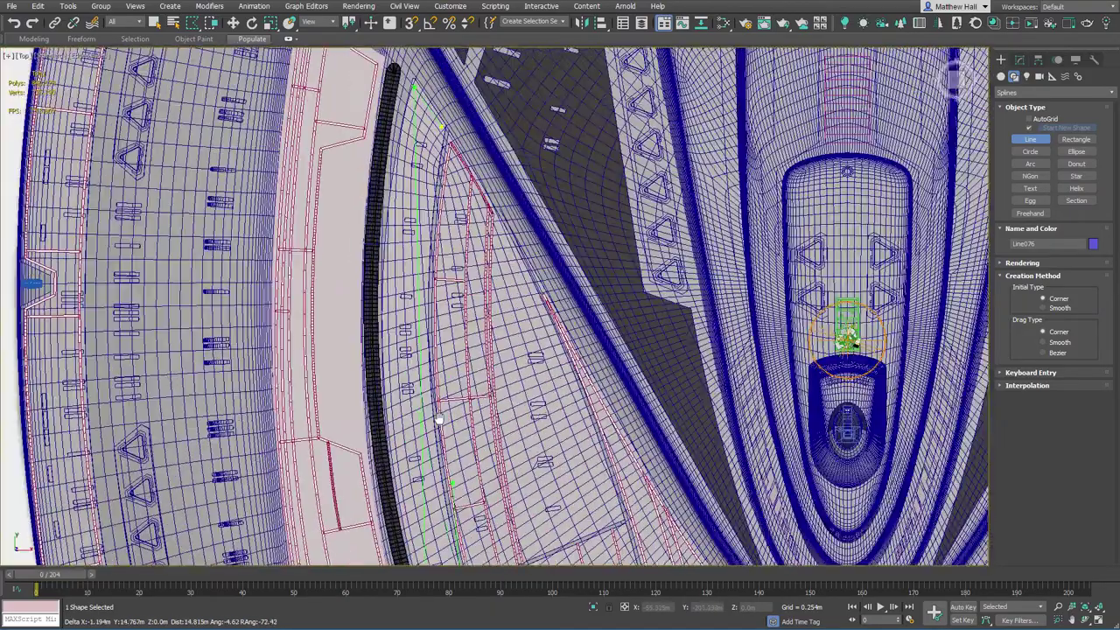
{"action": "scroll", "coordinate": [461, 158], "scroll_direction": "up", "scroll_amount": 5}
{"action": "left_click", "coordinate": [472, 86]}
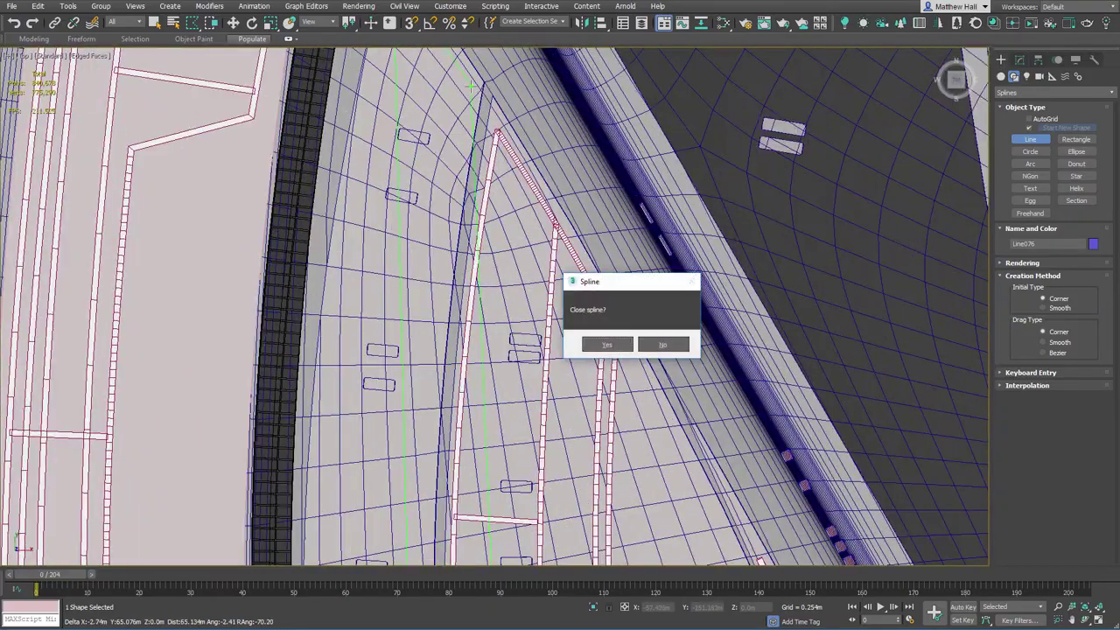
{"action": "key", "text": "Return"}
{"action": "scroll", "coordinate": [472, 88], "scroll_direction": "down", "scroll_amount": 4}
{"action": "key", "text": "ctrl+a"}
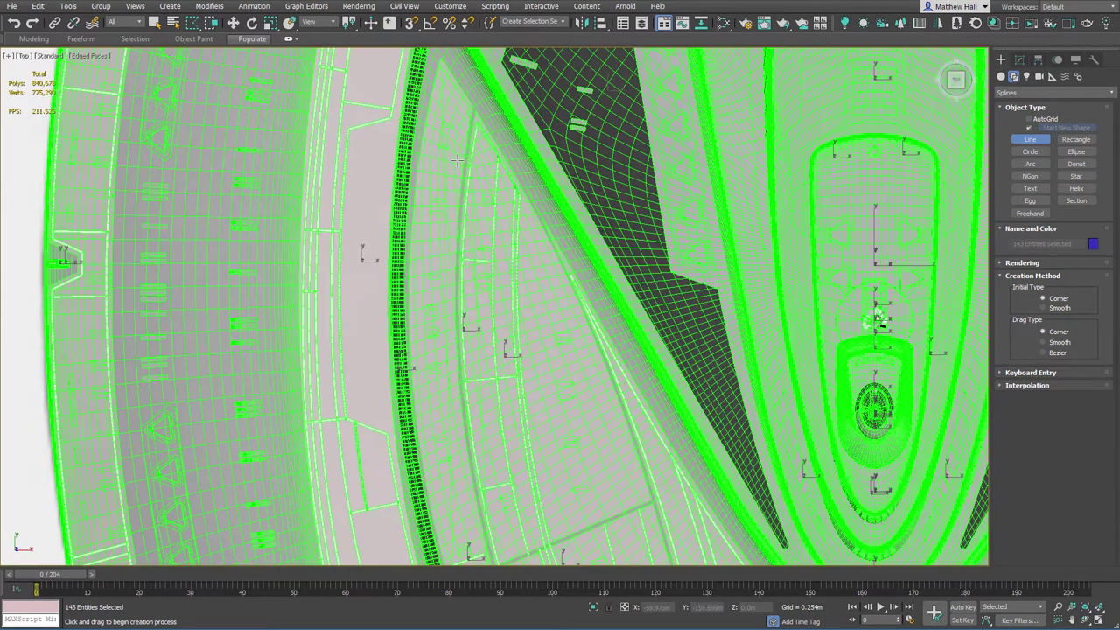
{"action": "key", "text": "ctrl+z"}
Enter vertex editing on the new spline and convert all four of its vertices to Bezier Corner.
{"action": "scroll", "coordinate": [447, 82], "scroll_direction": "up", "scroll_amount": 5}
{"action": "left_click", "coordinate": [1019, 60]}
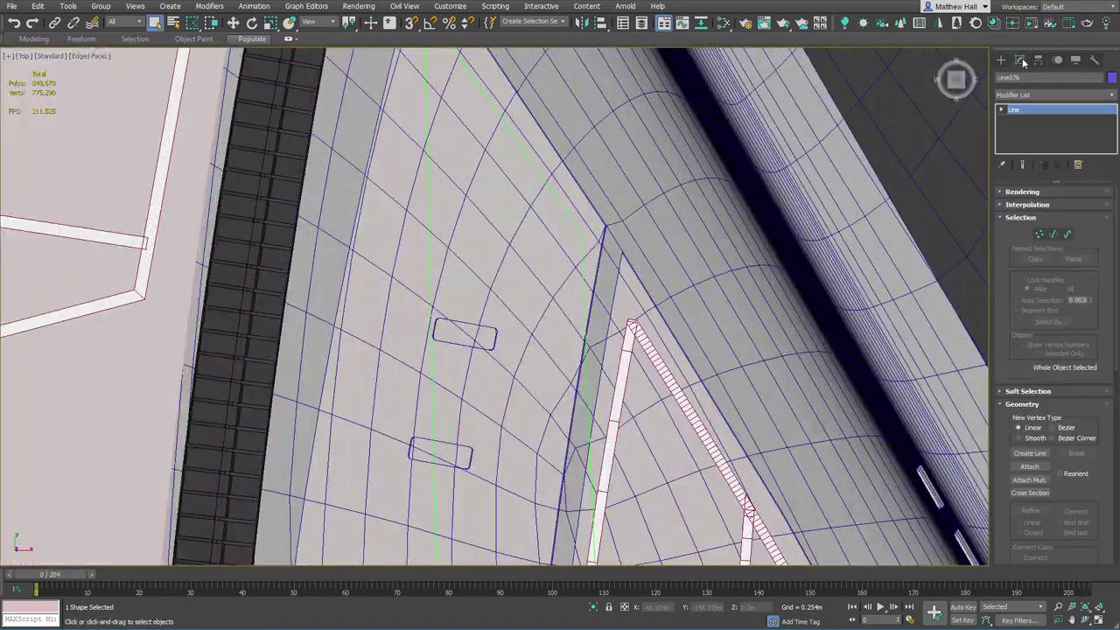
{"action": "left_click", "coordinate": [1040, 235]}
{"action": "left_click", "coordinate": [1038, 236]}
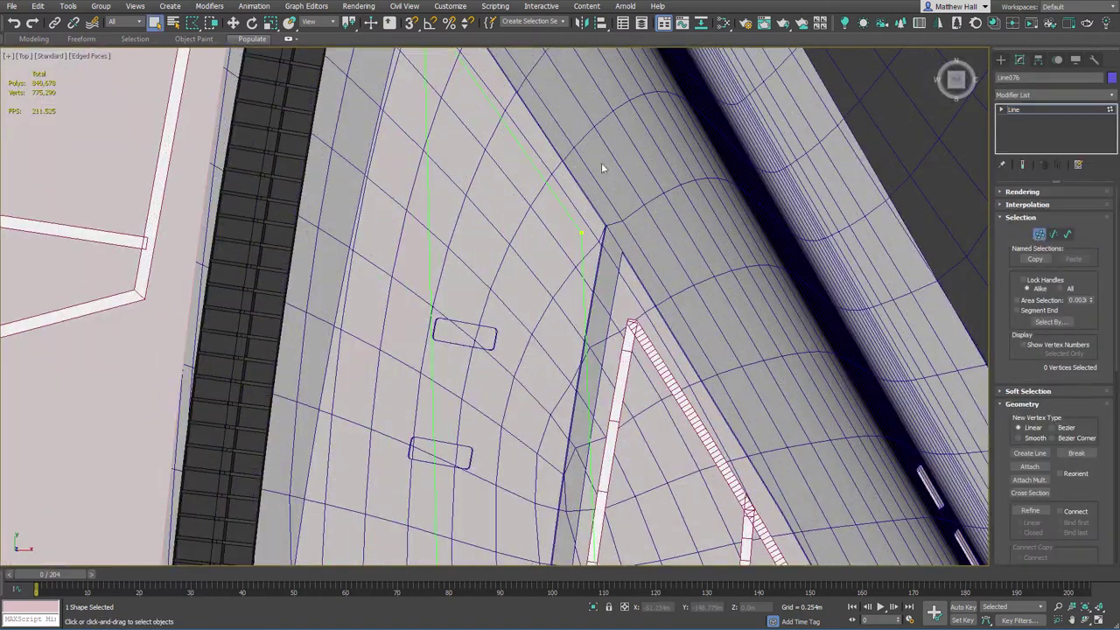
{"action": "scroll", "coordinate": [433, 165], "scroll_direction": "down", "scroll_amount": 4}
{"action": "right_click", "coordinate": [440, 152]}
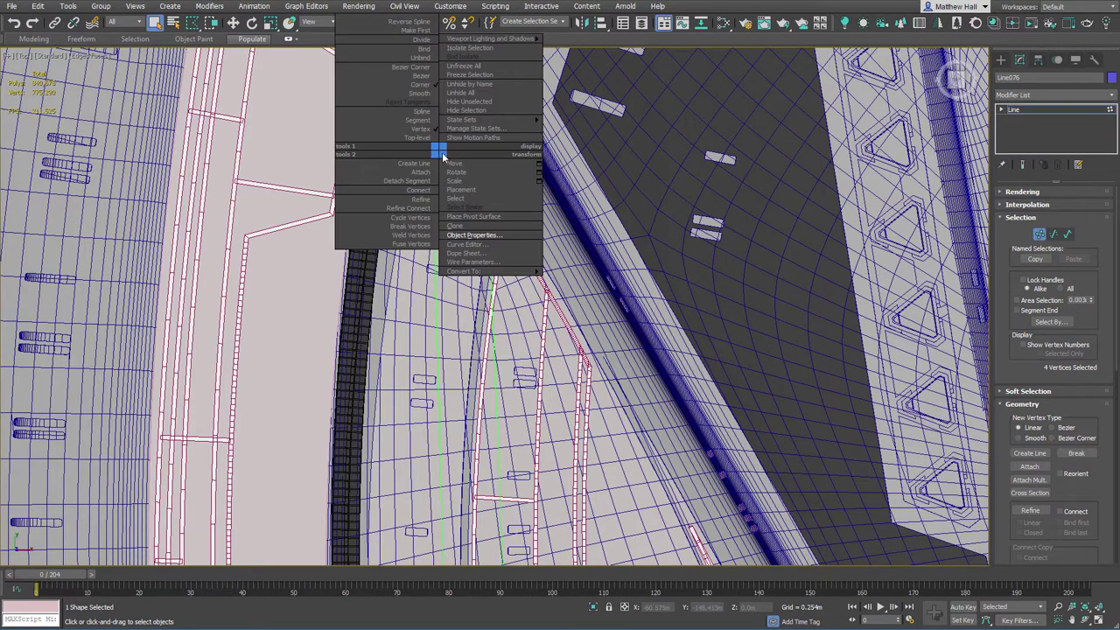
{"action": "left_click", "coordinate": [395, 68]}
{"action": "right_click", "coordinate": [453, 182]}
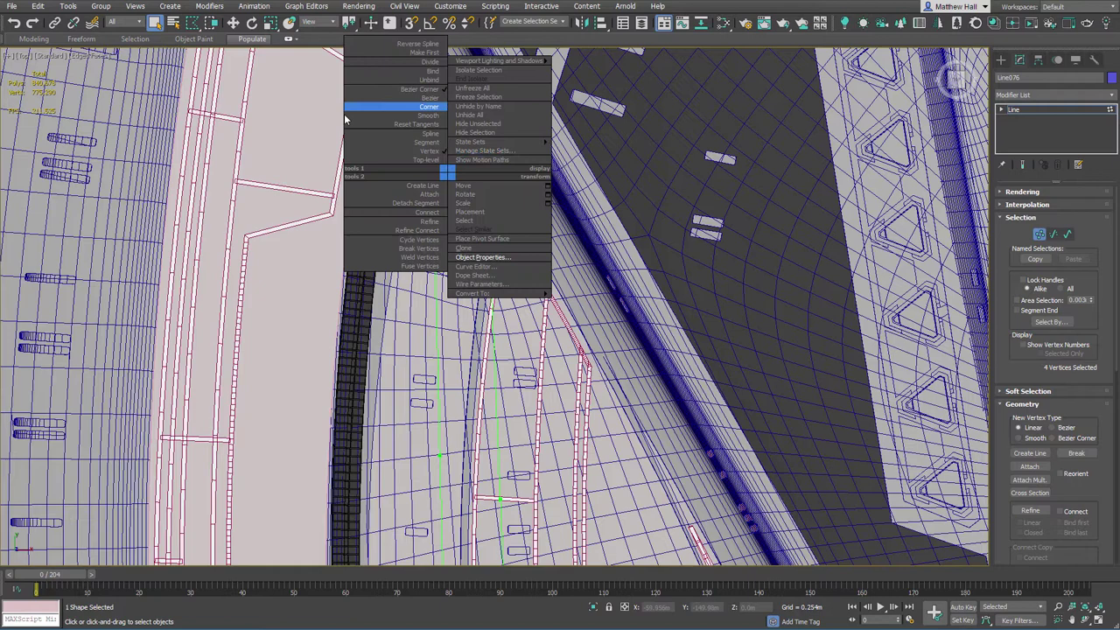
{"action": "left_click", "coordinate": [398, 106]}
Bend the spline's two long sides with their Bezier handles so they follow the panel's curved edges.
{"action": "left_click", "coordinate": [432, 112]}
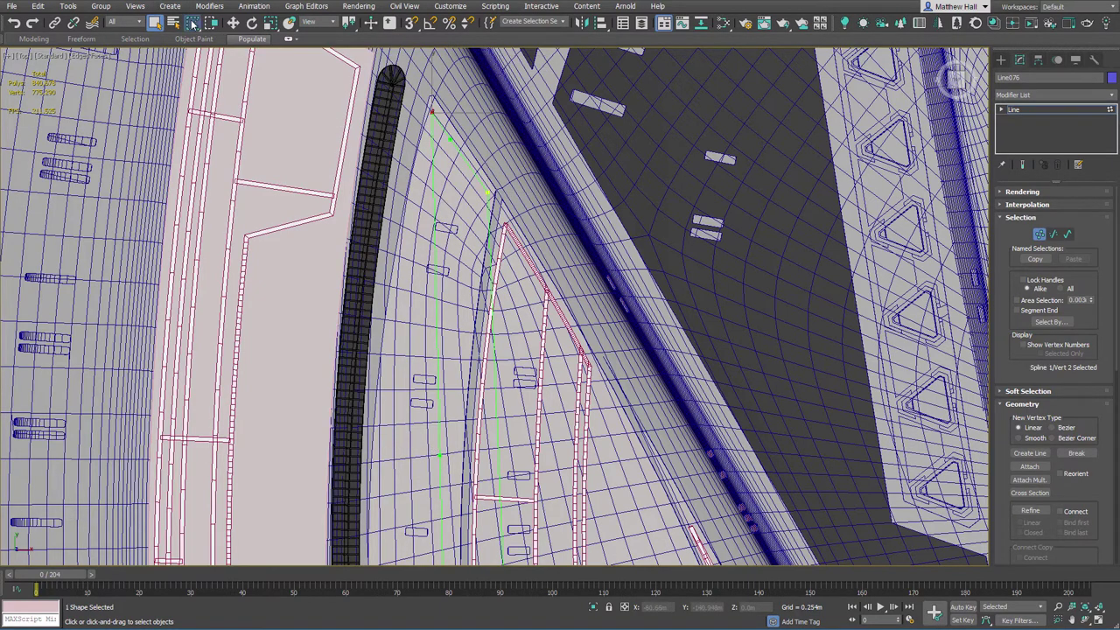
{"action": "key", "text": "w"}
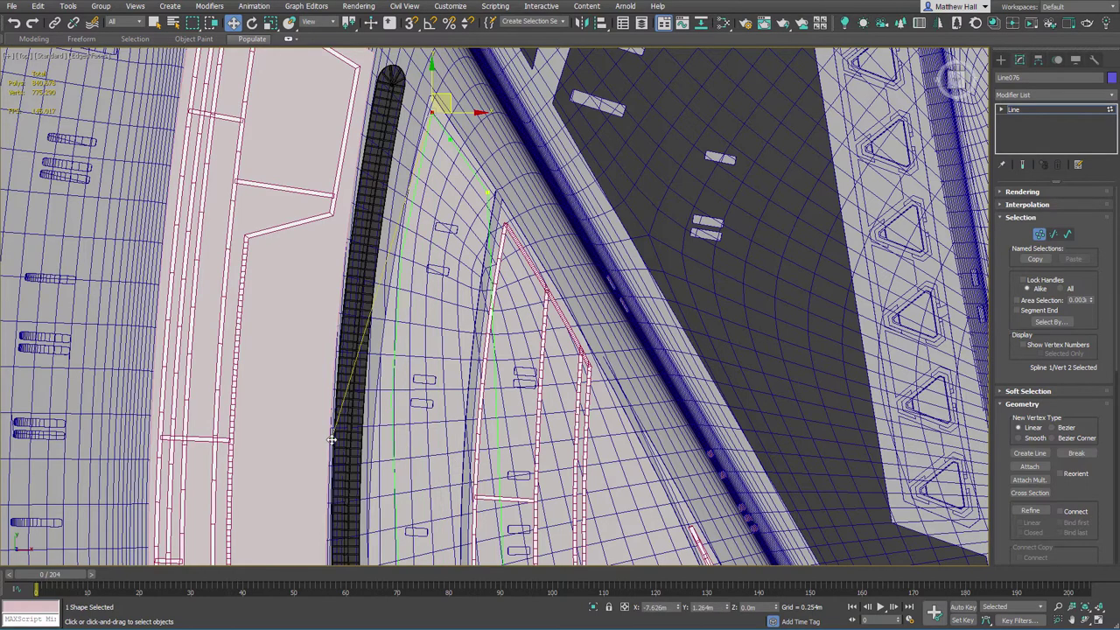
{"action": "middle_click_drag", "start_coordinate": [434, 316], "coordinate": [443, 200]}
{"action": "scroll", "coordinate": [442, 200], "scroll_direction": "down", "scroll_amount": 3}
{"action": "left_click", "coordinate": [460, 493]}
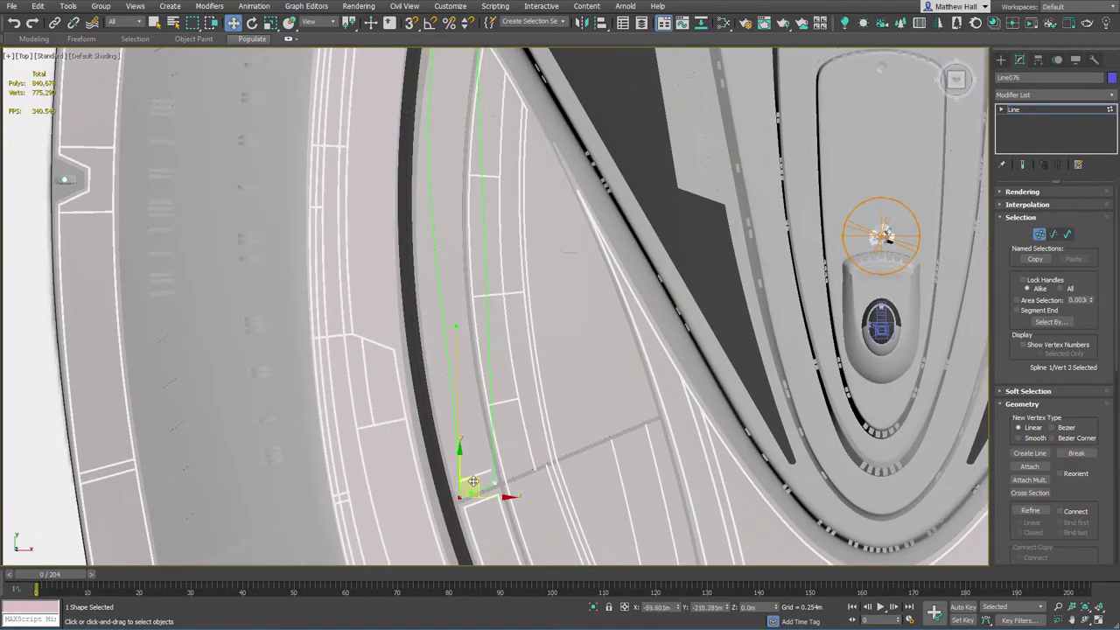
{"action": "left_click", "coordinate": [493, 481]}
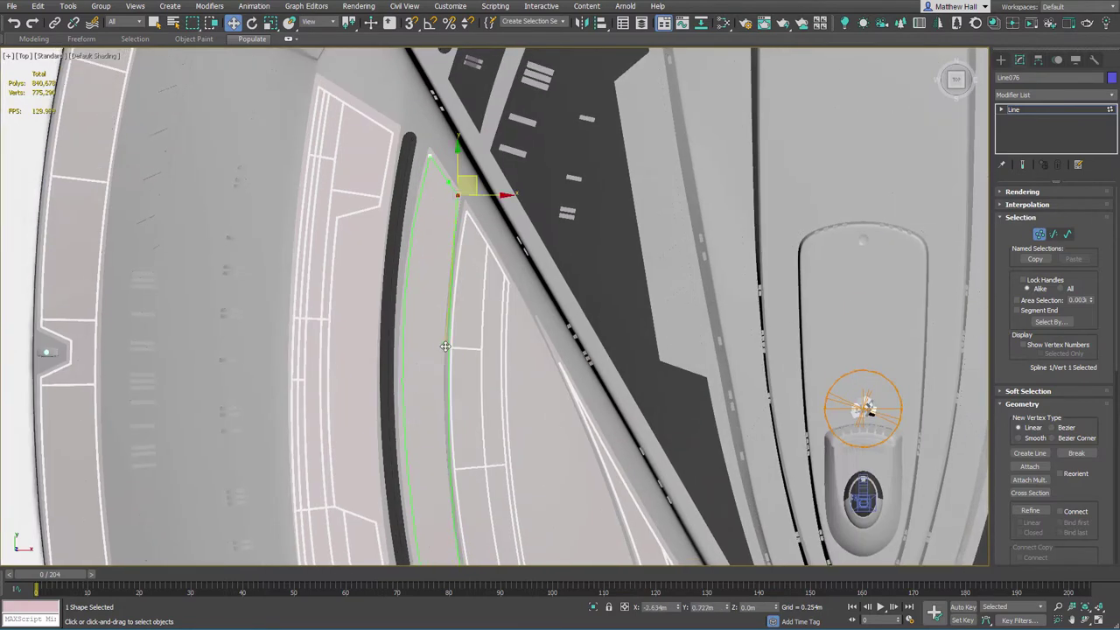
{"action": "middle_click_drag", "start_coordinate": [427, 343], "coordinate": [421, 171]}
{"action": "left_click_drag", "start_coordinate": [431, 511], "coordinate": [472, 479]}
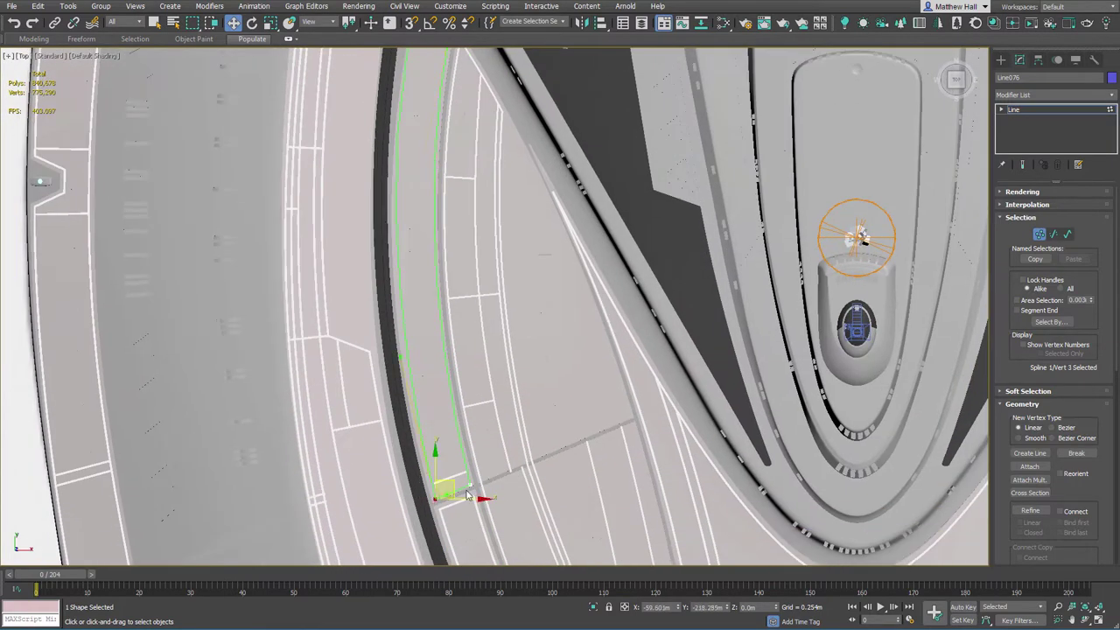
Reposition the spline's end vertices and refine their handles so the outline sits evenly inside the narrow panel.
{"action": "scroll", "coordinate": [459, 487], "scroll_direction": "up", "scroll_amount": 3}
{"action": "scroll", "coordinate": [390, 472], "scroll_direction": "down", "scroll_amount": 6}
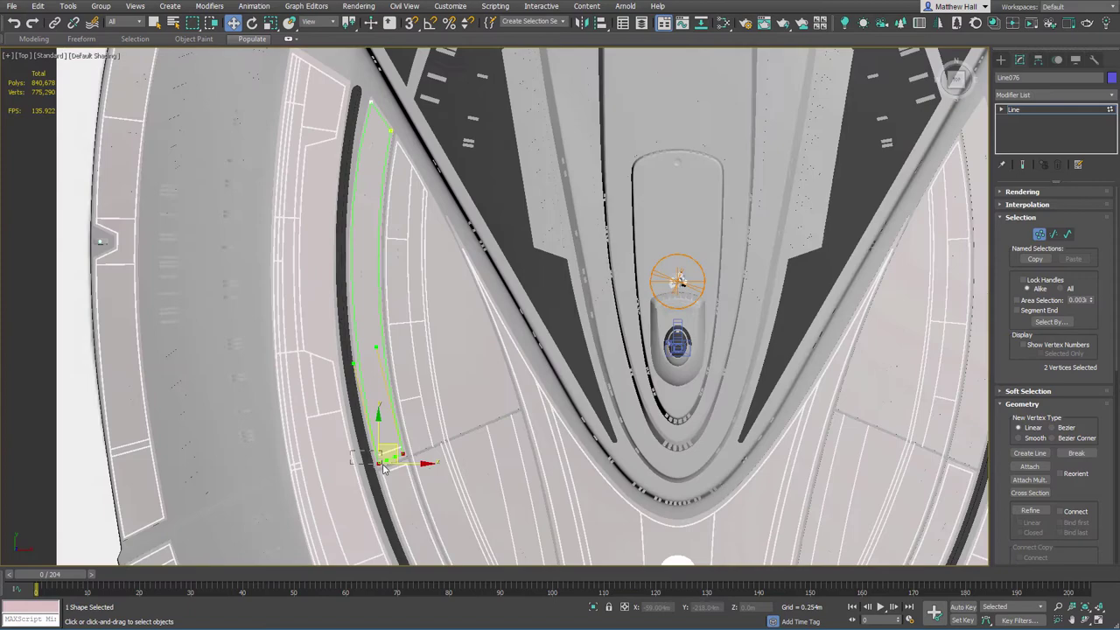
{"action": "left_click", "coordinate": [380, 462]}
{"action": "middle_click_drag", "start_coordinate": [355, 361], "coordinate": [356, 338]}
{"action": "scroll", "coordinate": [371, 166], "scroll_direction": "up", "scroll_amount": 3}
{"action": "middle_click_drag", "start_coordinate": [383, 181], "coordinate": [368, 295]}
{"action": "left_click", "coordinate": [360, 108]}
{"action": "left_click_drag", "start_coordinate": [292, 335], "coordinate": [298, 341]}
{"action": "left_click", "coordinate": [401, 164], "text": "ctrl"}
{"action": "left_click_drag", "start_coordinate": [412, 145], "coordinate": [409, 154]}
{"action": "scroll", "coordinate": [382, 184], "scroll_direction": "down", "scroll_amount": 2}
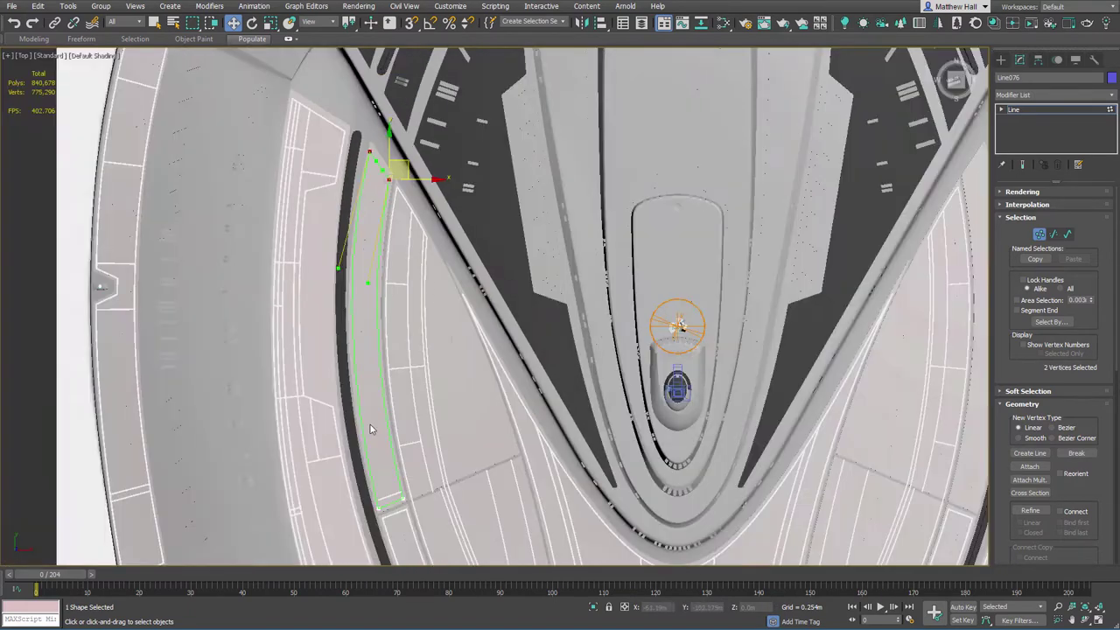
{"action": "scroll", "coordinate": [370, 455], "scroll_direction": "up", "scroll_amount": 1}
{"action": "middle_click_drag", "start_coordinate": [331, 121], "coordinate": [317, 208]}
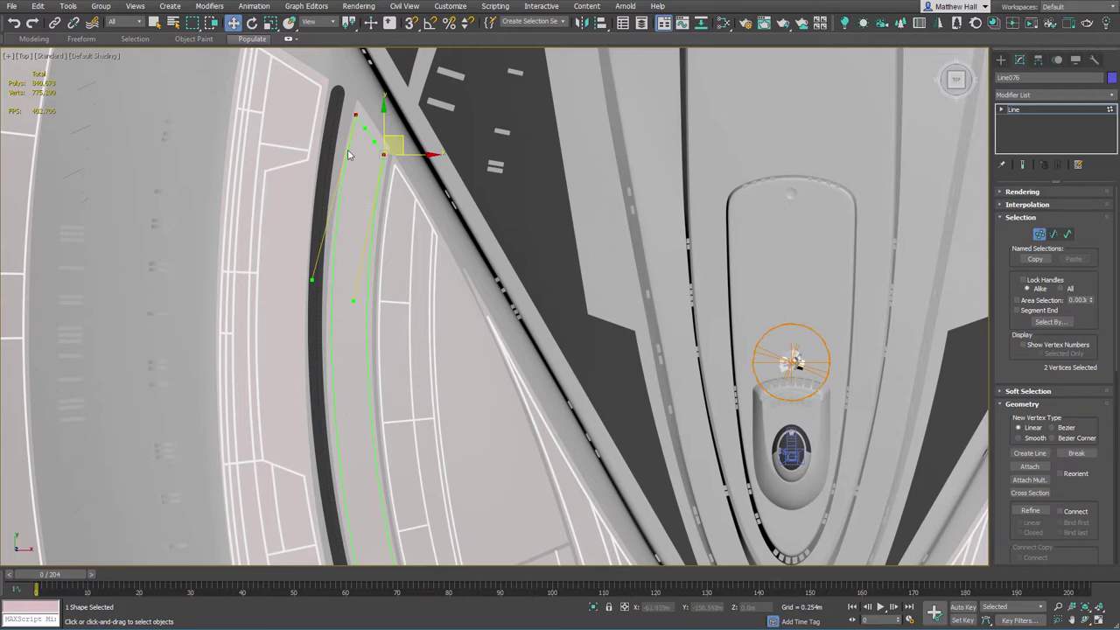
Enable the spline in renderer and viewport with a rectangular cross-section 0.239 m in length and 0.3 m in width.
{"action": "left_click", "coordinate": [1020, 192]}
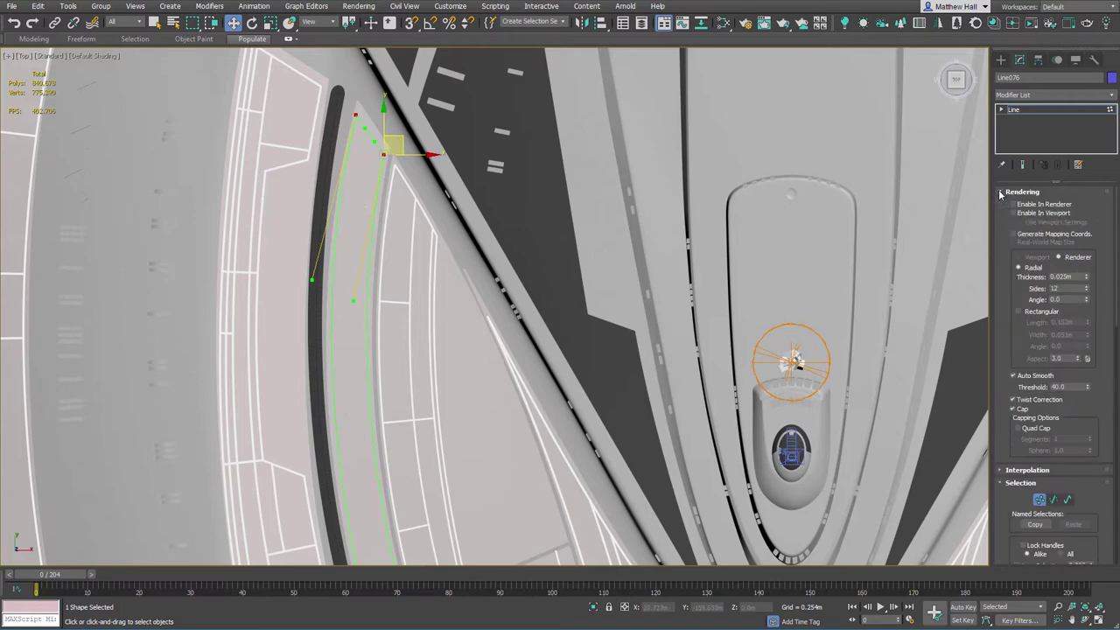
{"action": "left_click", "coordinate": [1013, 204]}
{"action": "left_click", "coordinate": [1014, 212]}
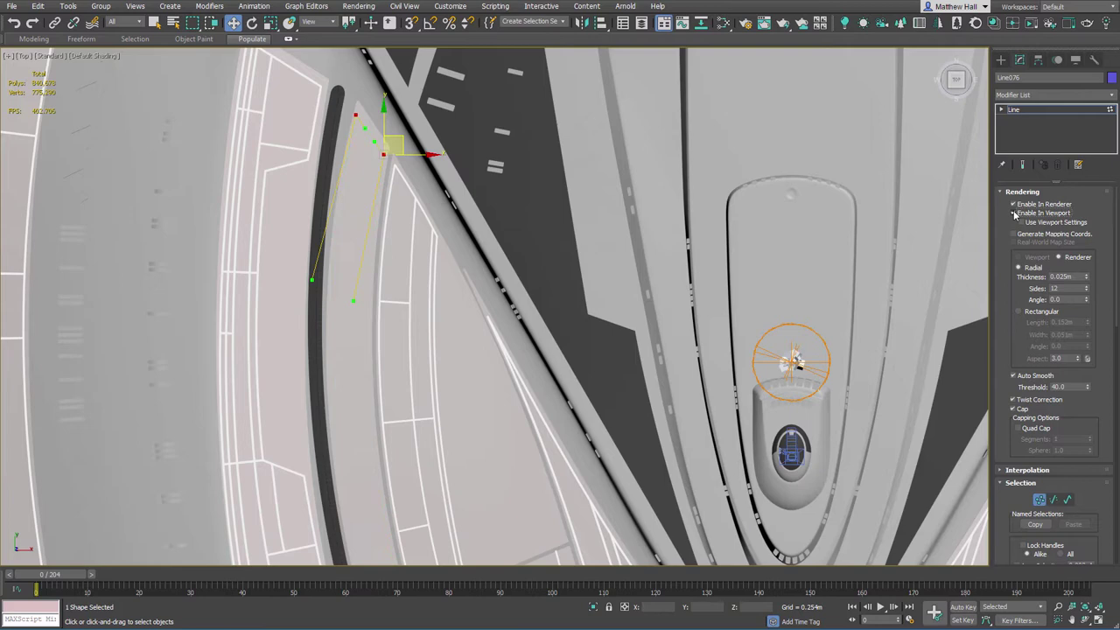
{"action": "scroll", "coordinate": [387, 146], "scroll_direction": "up", "scroll_amount": 6}
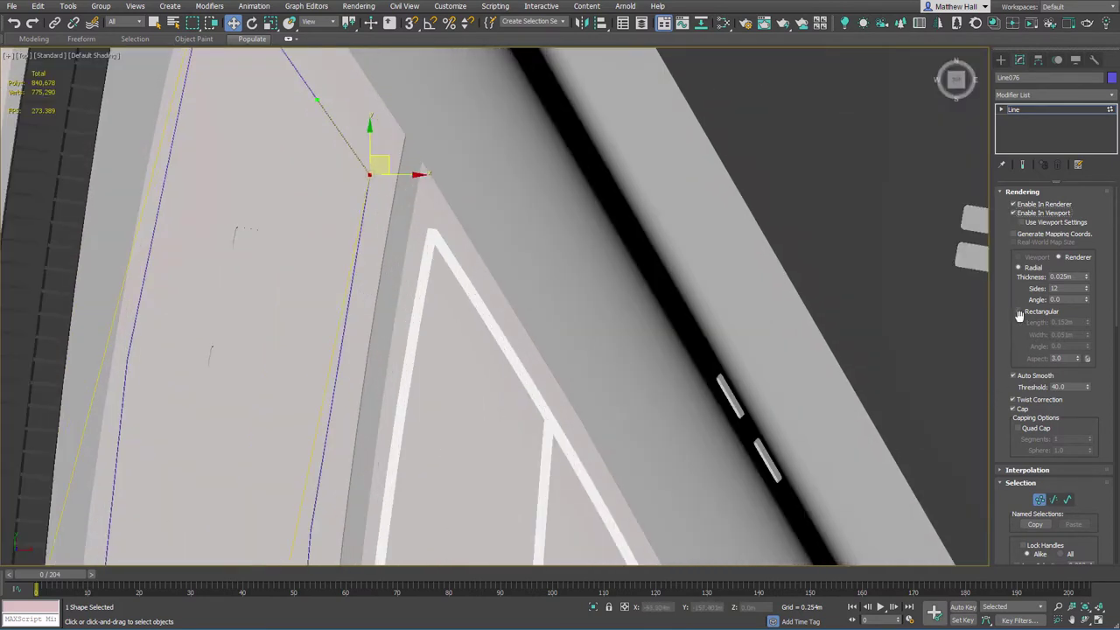
{"action": "left_click", "coordinate": [1019, 311]}
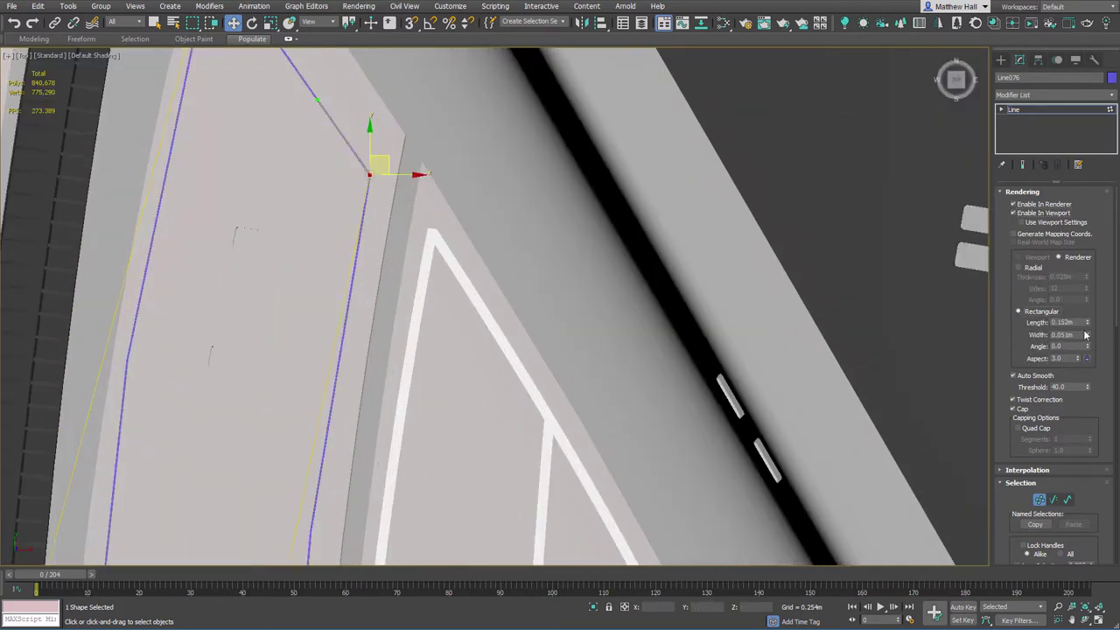
{"action": "left_click_drag", "start_coordinate": [1087, 322], "coordinate": [1060, 74]}
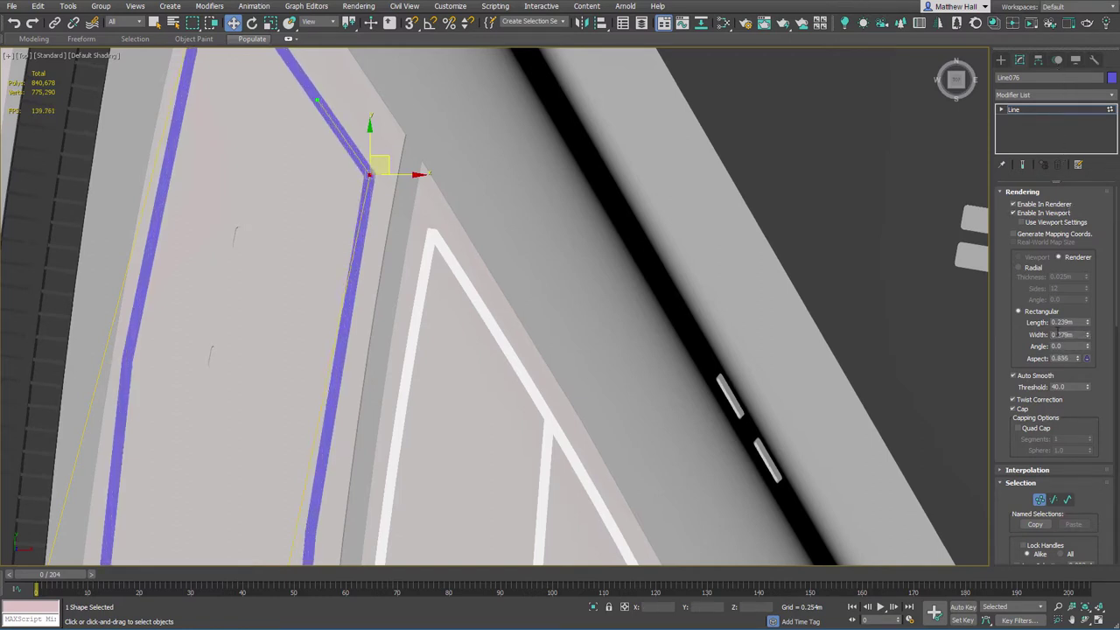
{"action": "left_click_drag", "start_coordinate": [1061, 335], "coordinate": [1079, 335]}
{"action": "key", "text": "Return"}
Smooth the outline's curved sides by setting the spline's interpolation steps to 100.
{"action": "scroll", "coordinate": [667, 297], "scroll_direction": "down", "scroll_amount": 5}
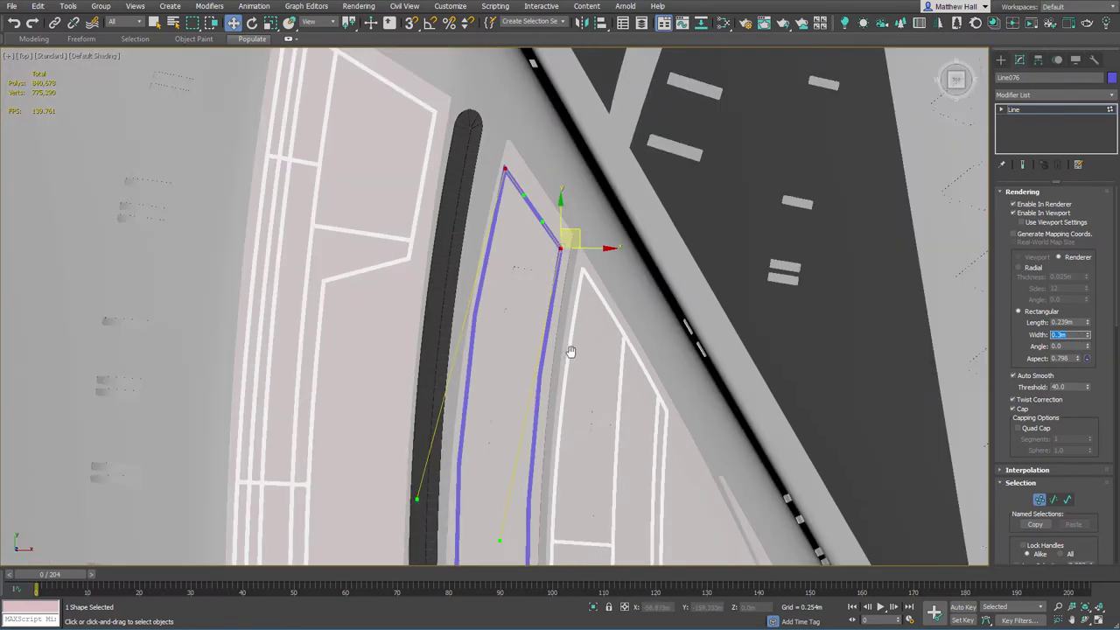
{"action": "middle_click_drag", "start_coordinate": [570, 351], "coordinate": [584, 302]}
{"action": "scroll", "coordinate": [573, 361], "scroll_direction": "up", "scroll_amount": 2}
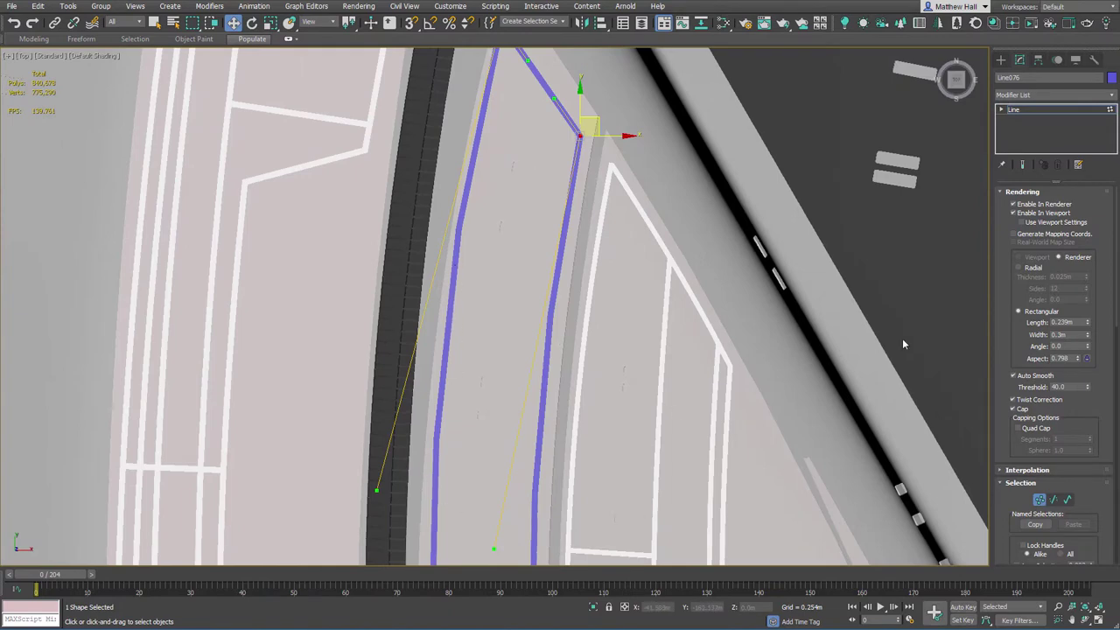
{"action": "left_click", "coordinate": [1015, 192]}
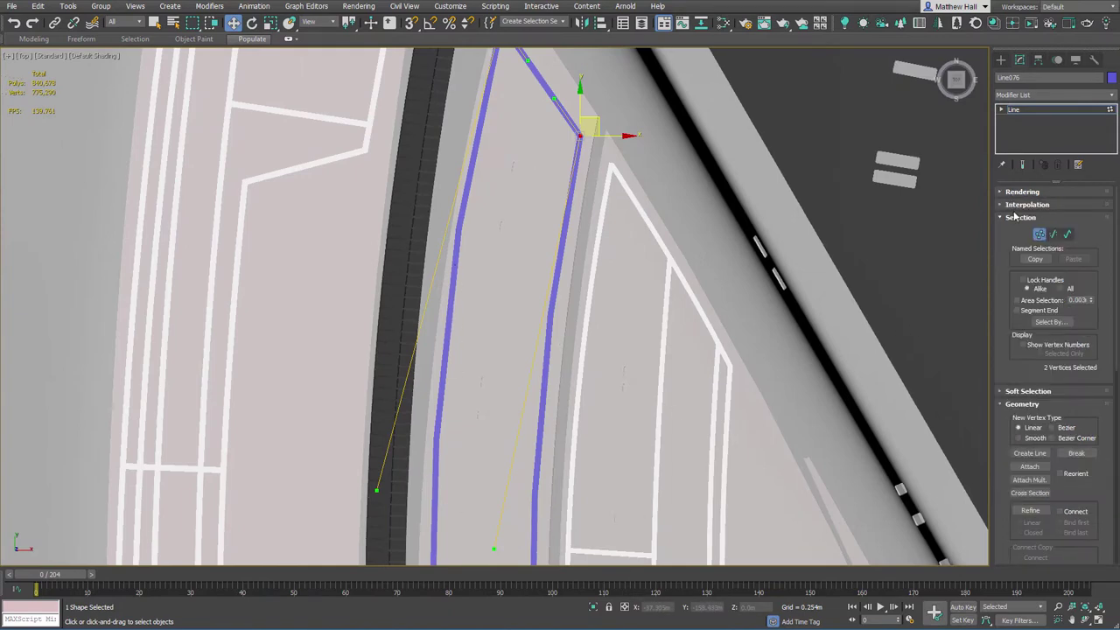
{"action": "left_click", "coordinate": [1019, 204]}
{"action": "left_click_drag", "start_coordinate": [1058, 218], "coordinate": [1024, 218]}
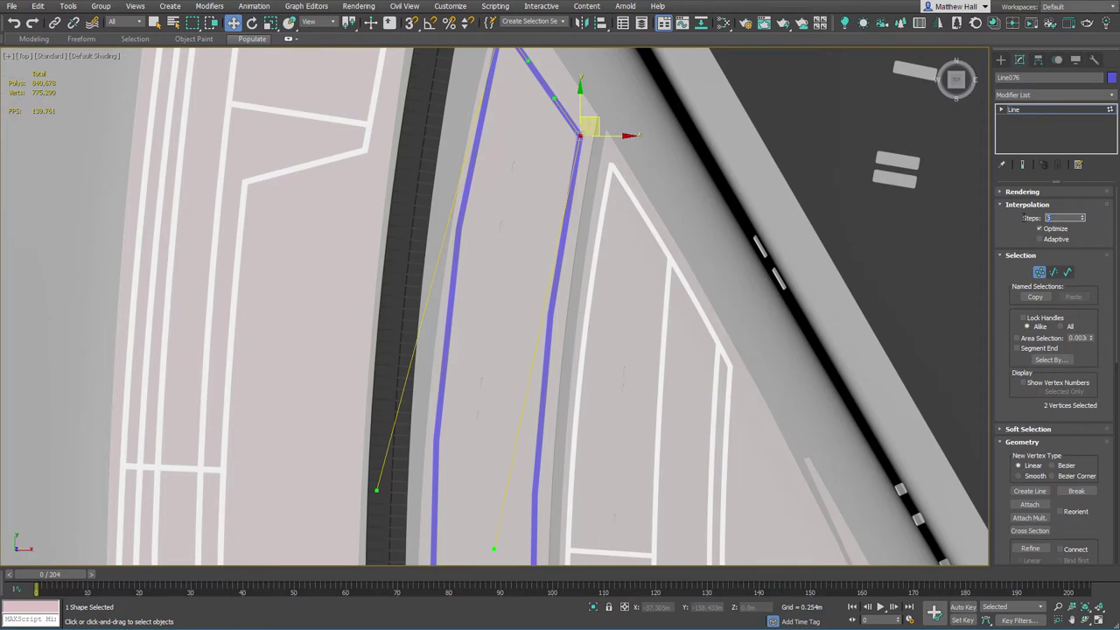
{"action": "type", "text": "100"}
{"action": "key", "text": "Return"}
{"action": "scroll", "coordinate": [613, 350], "scroll_direction": "down", "scroll_amount": 5}
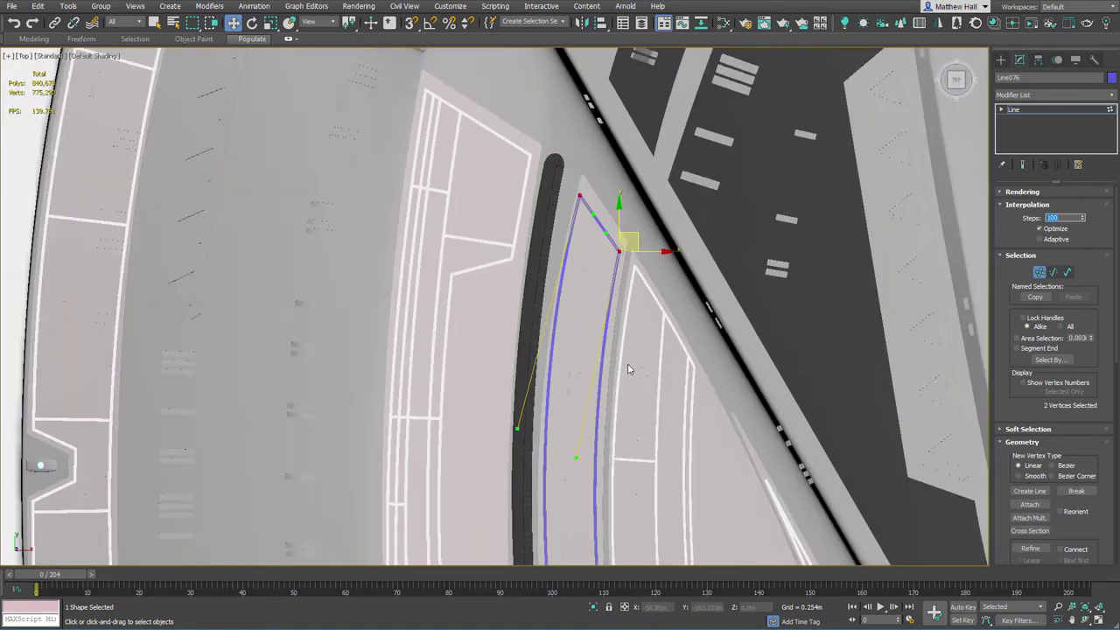
{"action": "middle_click_drag", "start_coordinate": [593, 339], "coordinate": [583, 280]}
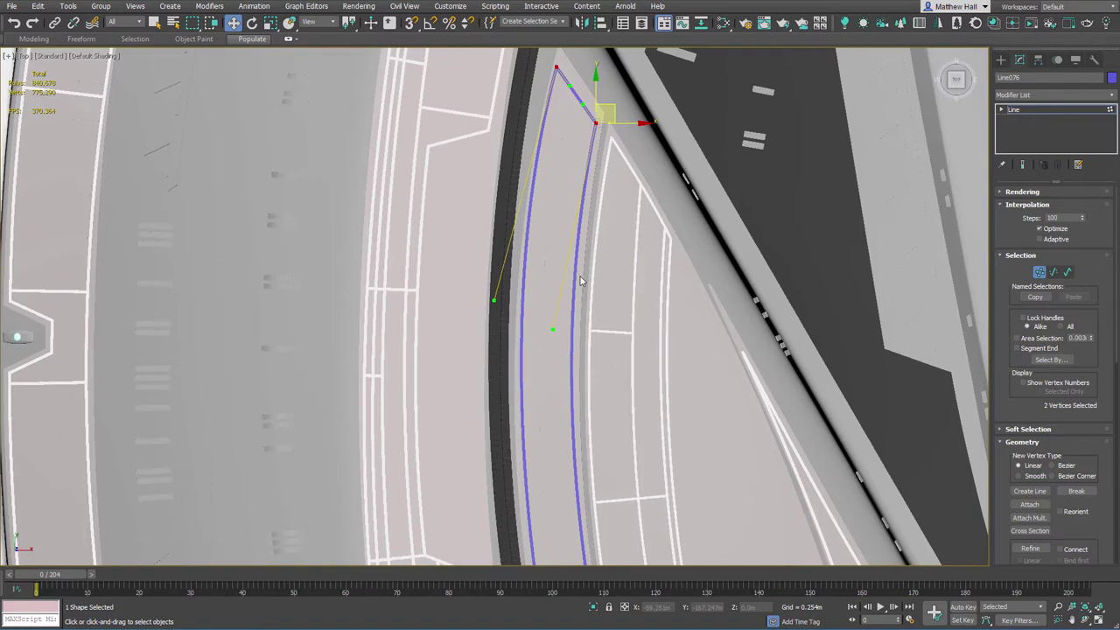
Assign the existing white material to the narrow panel's outline spline and leave vertex editing.
{"action": "key", "text": "m"}
{"action": "right_click", "coordinate": [836, 163]}
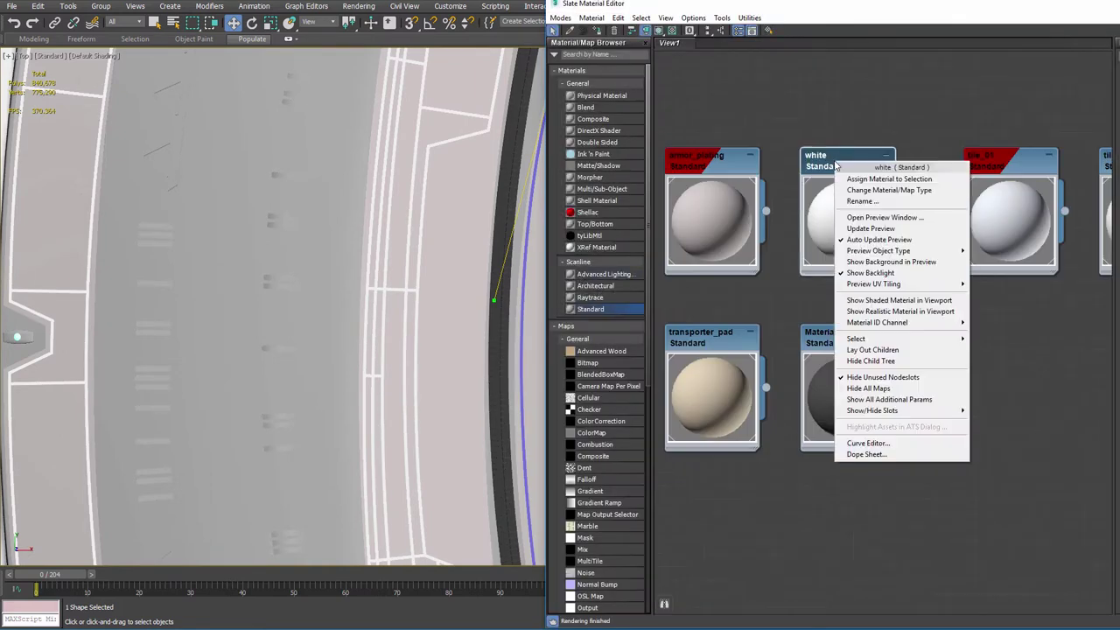
{"action": "left_click", "coordinate": [879, 178]}
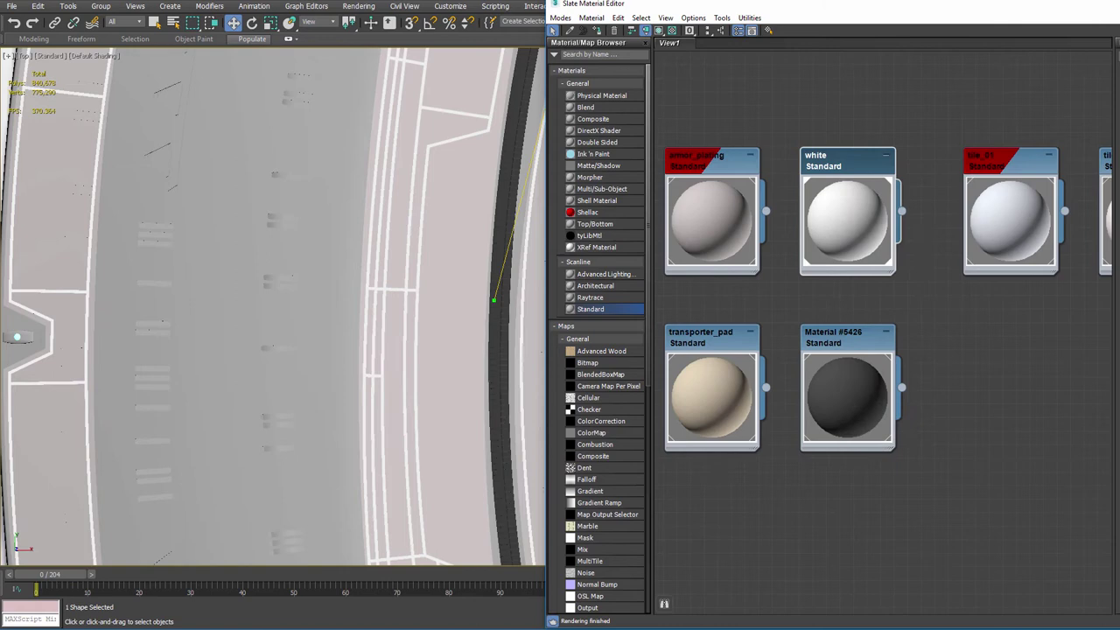
{"action": "key", "text": "m"}
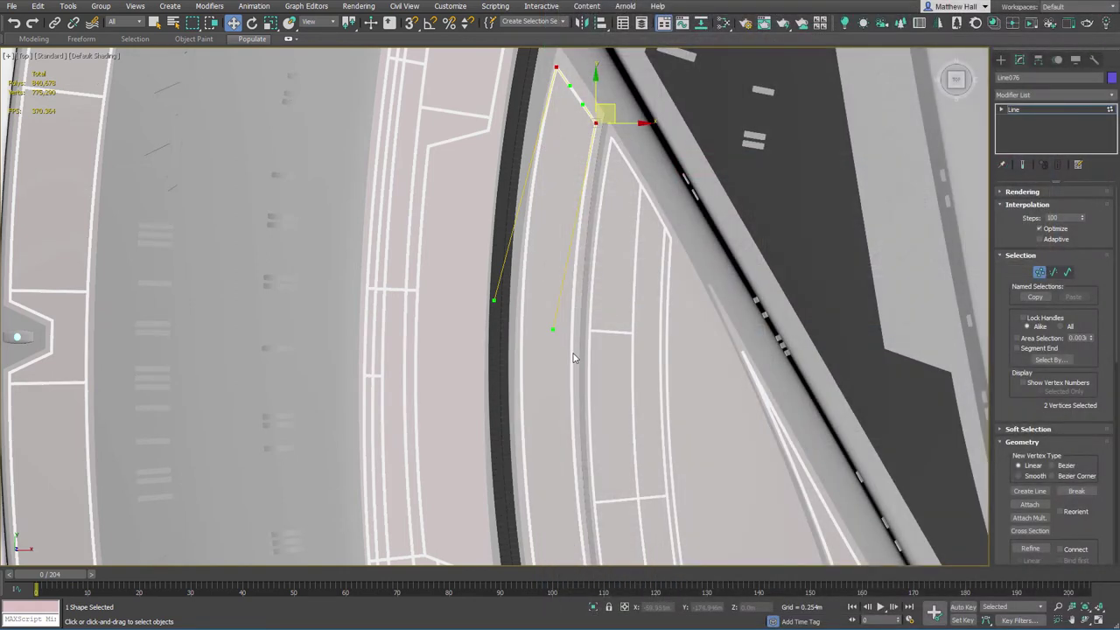
{"action": "scroll", "coordinate": [577, 352], "scroll_direction": "up", "scroll_amount": 5}
{"action": "scroll", "coordinate": [517, 250], "scroll_direction": "down", "scroll_amount": 3}
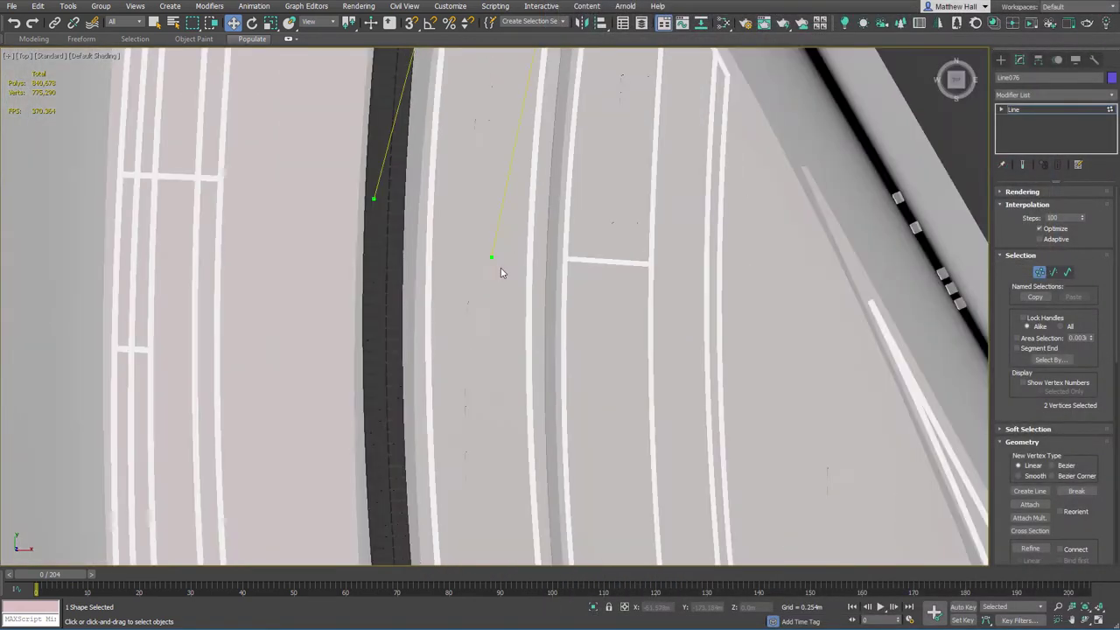
{"action": "scroll", "coordinate": [501, 269], "scroll_direction": "down", "scroll_amount": 2}
{"action": "key", "text": "1"}
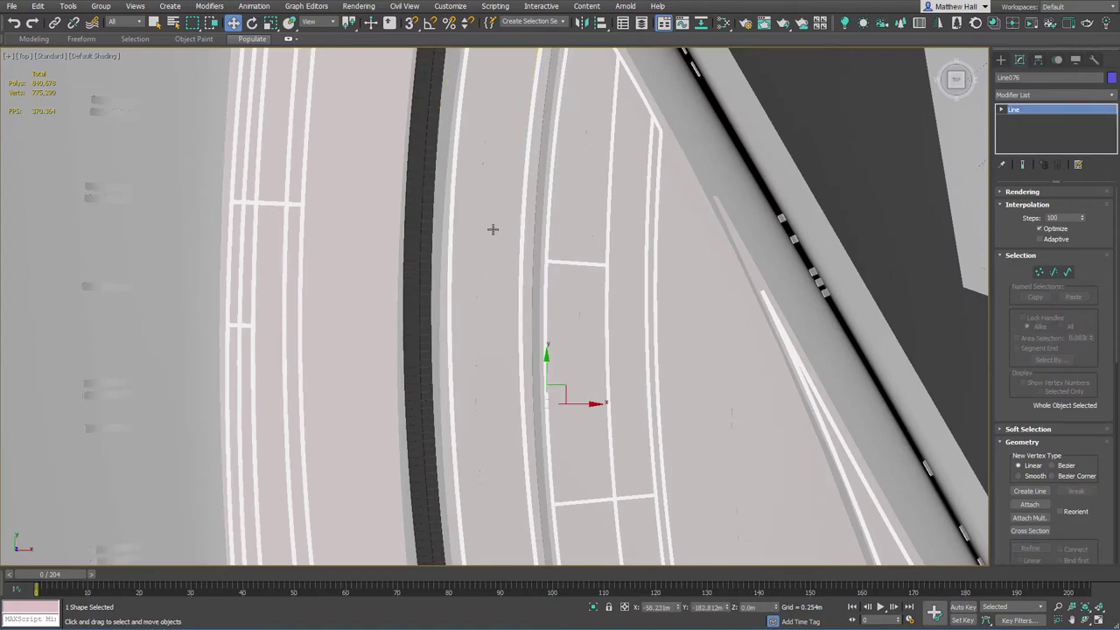
With the mesh edges shown, draw a straight line across the narrow panel's upper part, extending past both sides of the outline.
{"action": "middle_click_drag", "start_coordinate": [492, 228], "coordinate": [500, 315]}
{"action": "key", "text": "F4"}
{"action": "scroll", "coordinate": [500, 286], "scroll_direction": "down", "scroll_amount": 1}
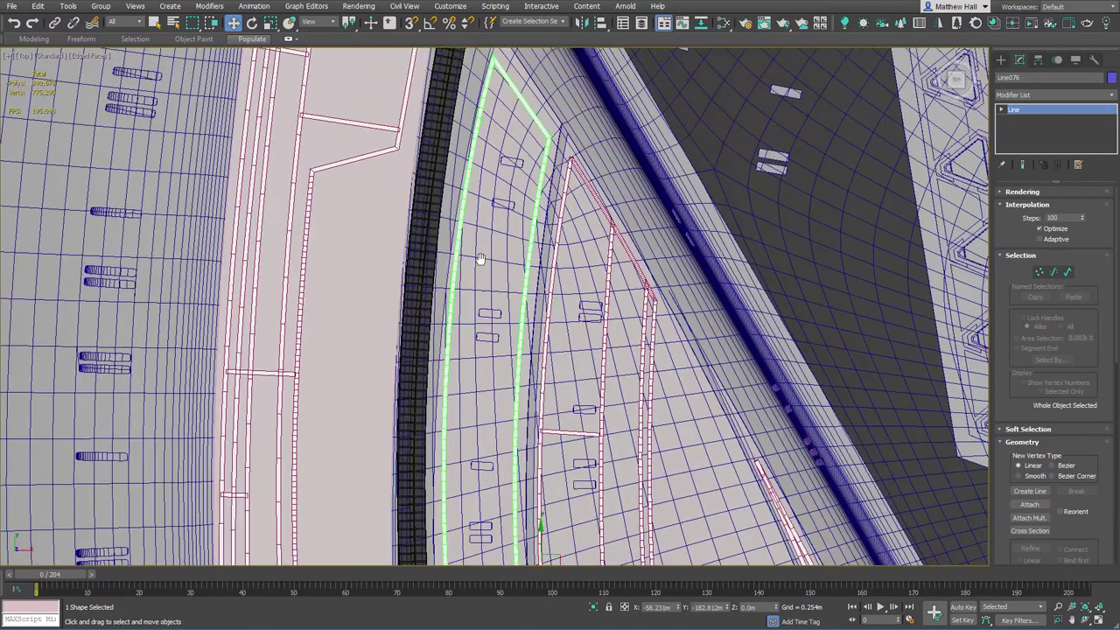
{"action": "right_click", "coordinate": [501, 250]}
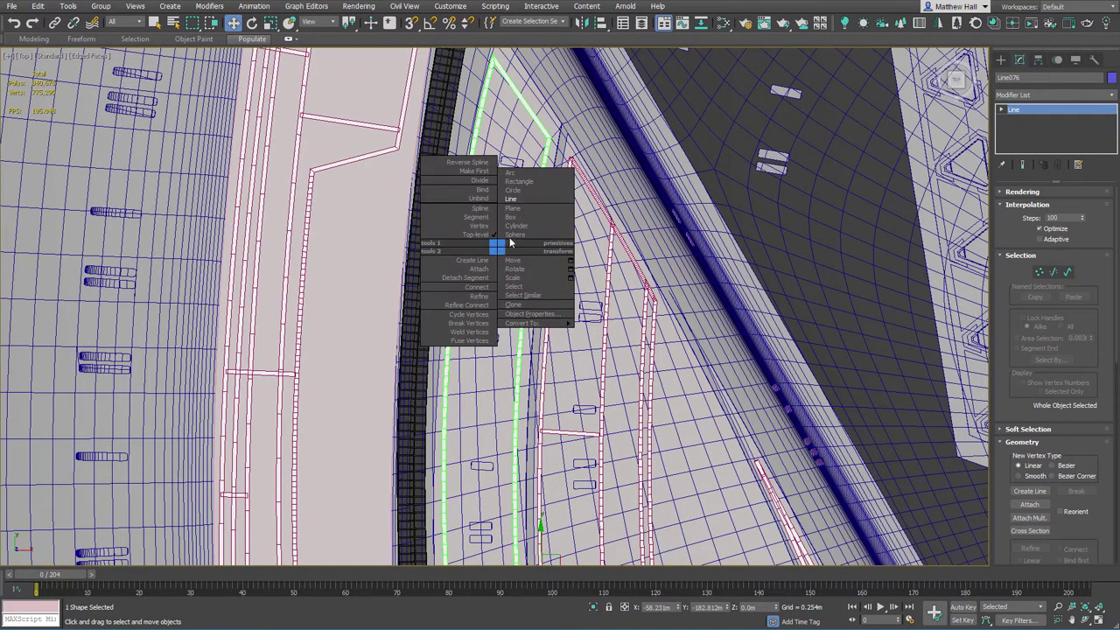
{"action": "left_click", "coordinate": [513, 199]}
{"action": "left_click", "coordinate": [540, 261]}
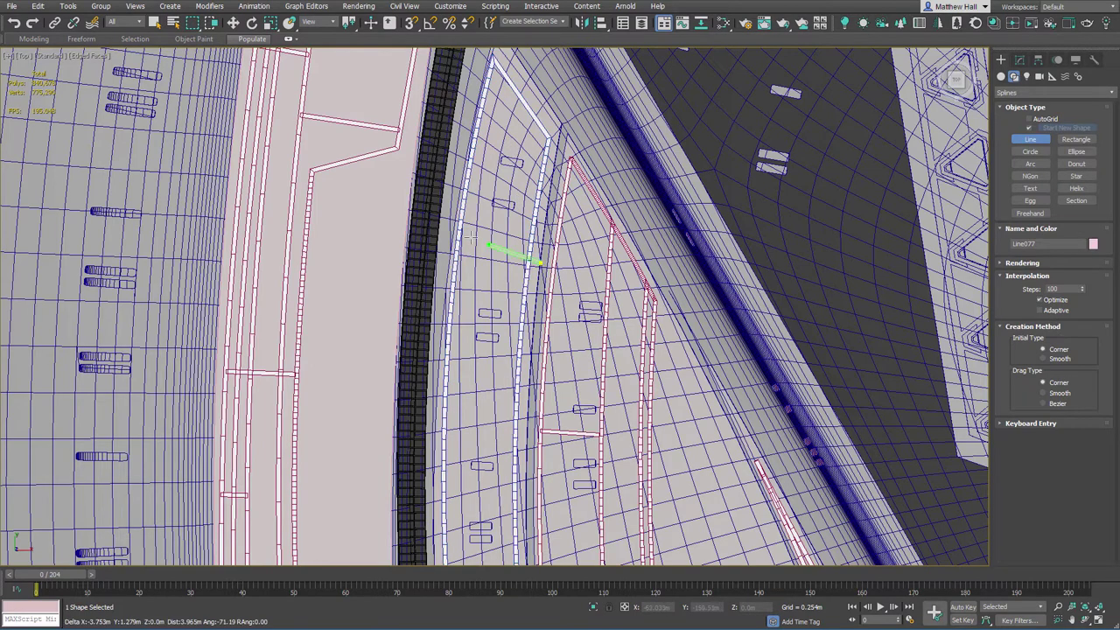
{"action": "left_click", "coordinate": [445, 241]}
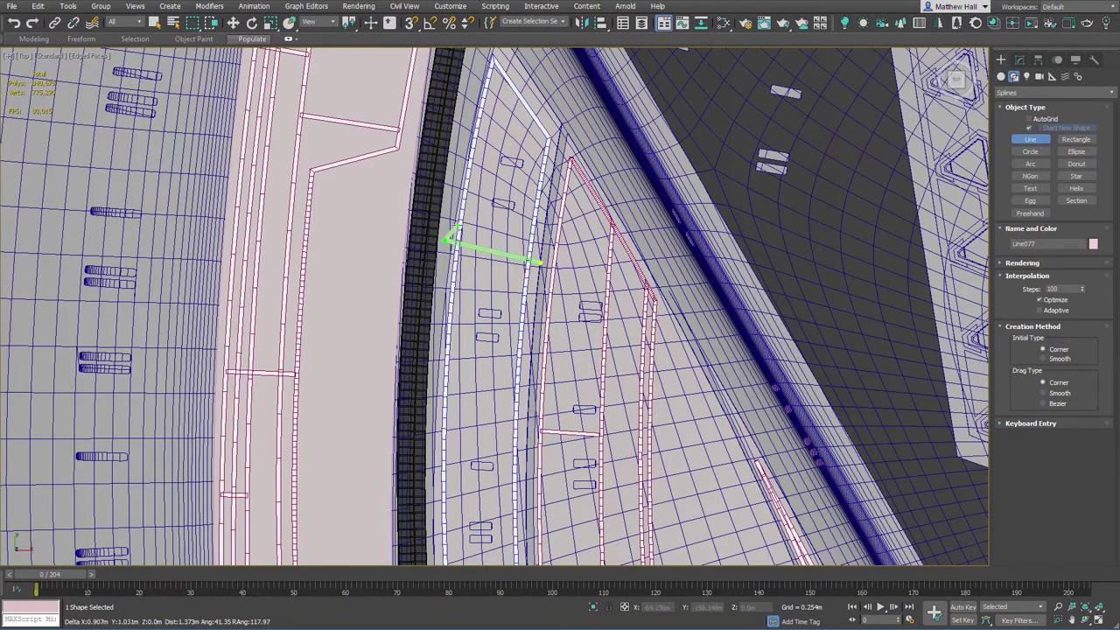
{"action": "right_click", "coordinate": [453, 229]}
{"action": "scroll", "coordinate": [488, 251], "scroll_direction": "up", "scroll_amount": 4}
{"action": "right_click", "coordinate": [429, 201]}
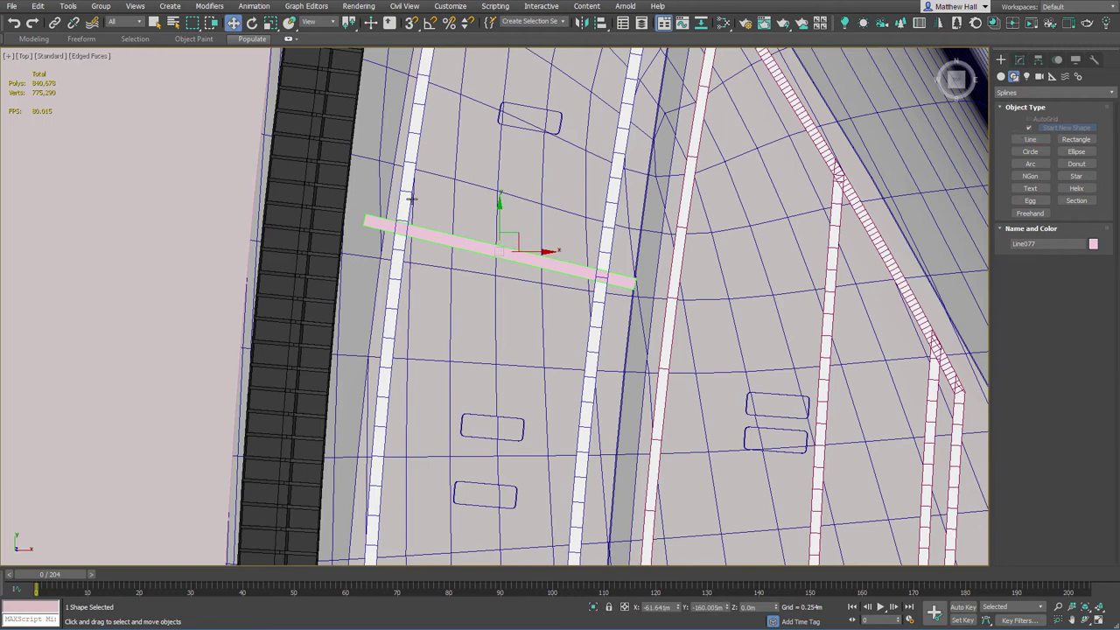
Attach the new cross line to the narrow panel's outline spline.
{"action": "left_click", "coordinate": [410, 199]}
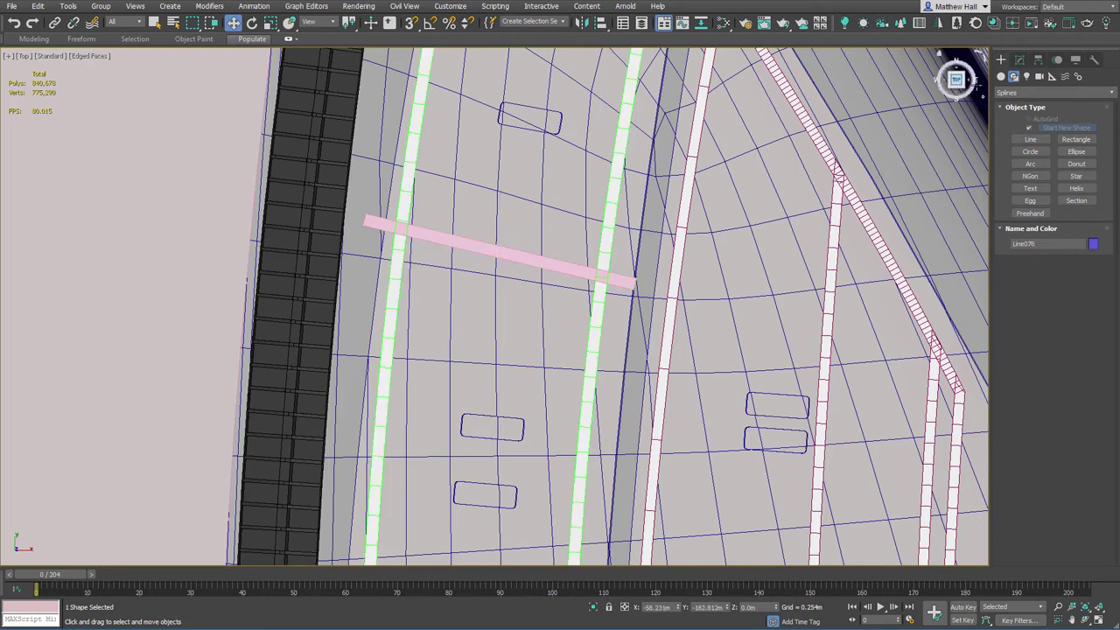
{"action": "left_click", "coordinate": [1020, 60]}
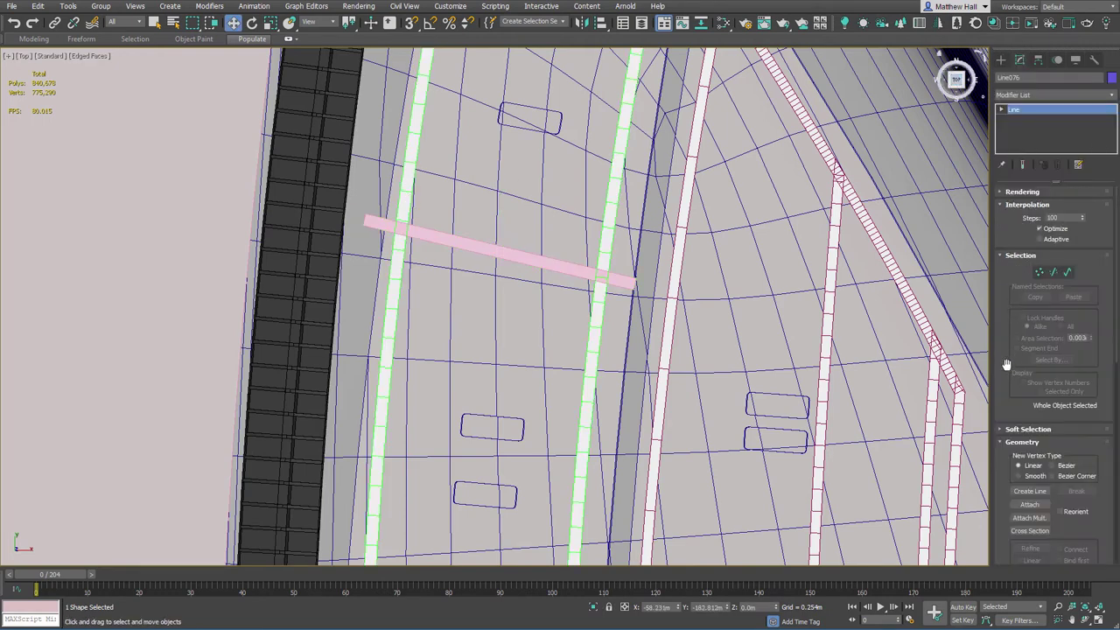
{"action": "left_click", "coordinate": [1030, 505]}
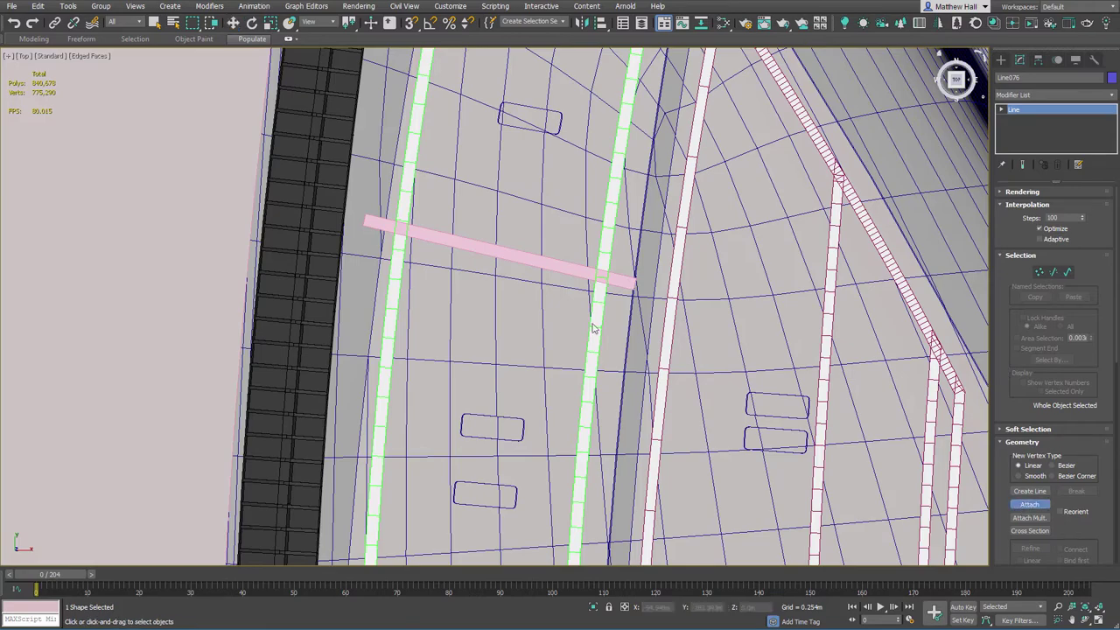
{"action": "left_click", "coordinate": [482, 249]}
{"action": "right_click", "coordinate": [486, 253]}
Disable the spline in renderer and viewport, and trim the cross line's two ends that overhang the outline.
{"action": "scroll", "coordinate": [481, 251], "scroll_direction": "down", "scroll_amount": 7}
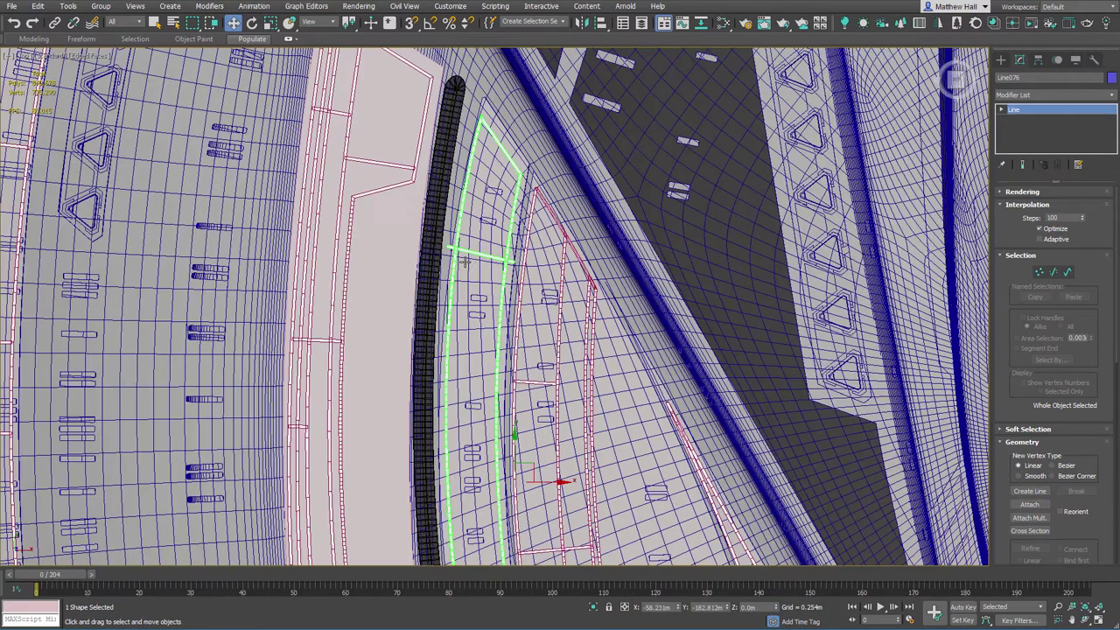
{"action": "scroll", "coordinate": [465, 261], "scroll_direction": "up", "scroll_amount": 5}
{"action": "scroll", "coordinate": [426, 221], "scroll_direction": "up", "scroll_amount": 4}
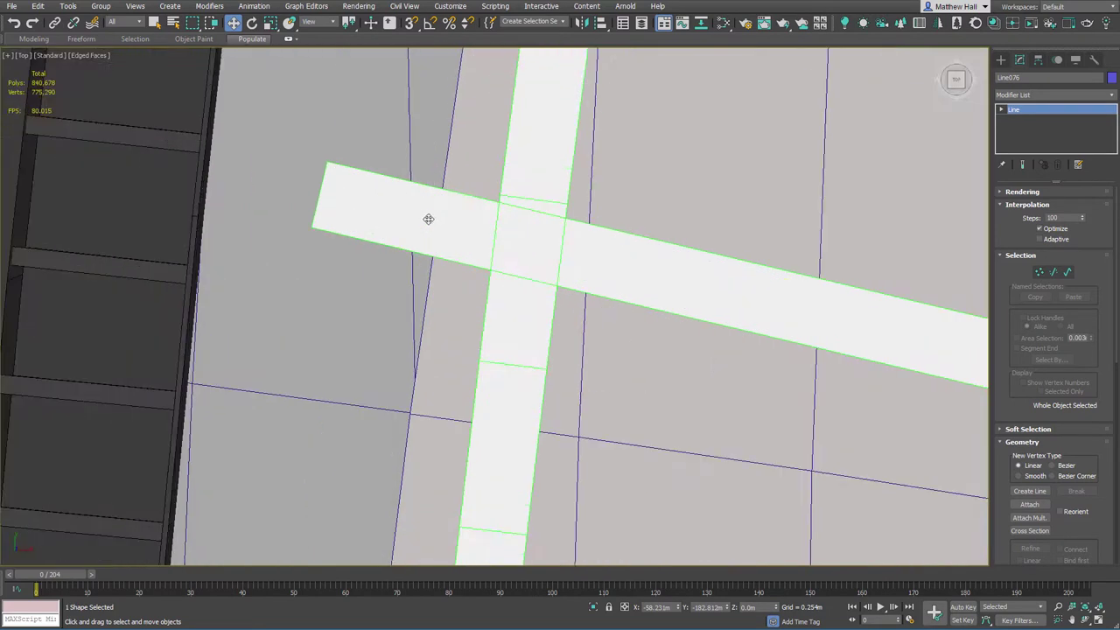
{"action": "scroll", "coordinate": [437, 223], "scroll_direction": "down", "scroll_amount": 6}
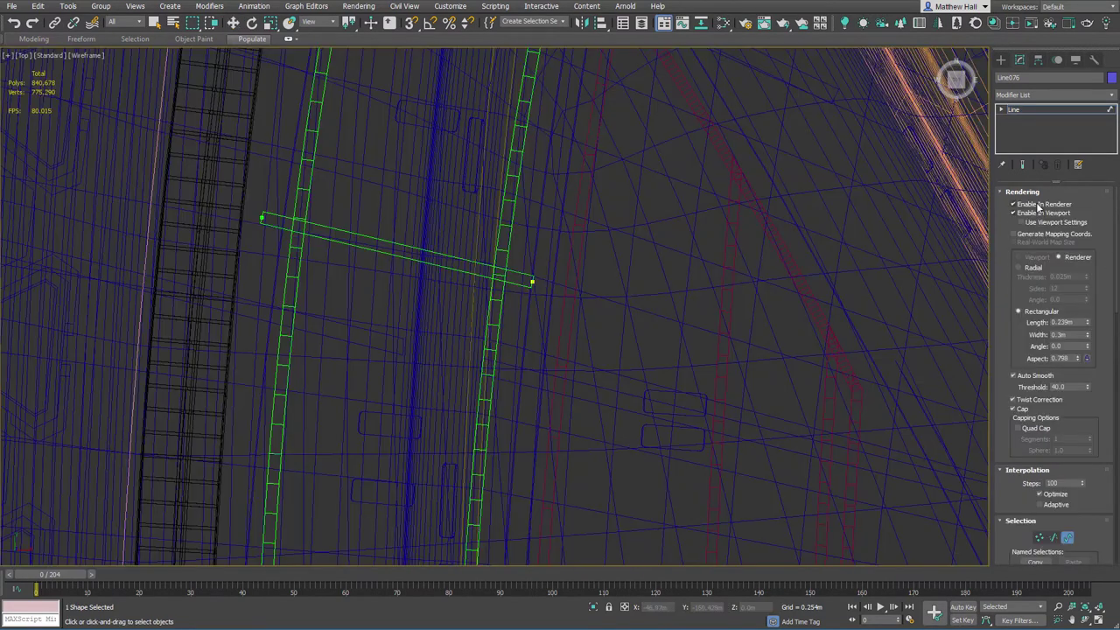
{"action": "left_click", "coordinate": [1022, 205]}
{"action": "left_click", "coordinate": [1022, 205]}
{"action": "left_click", "coordinate": [1022, 213]}
{"action": "key", "text": "F3"}
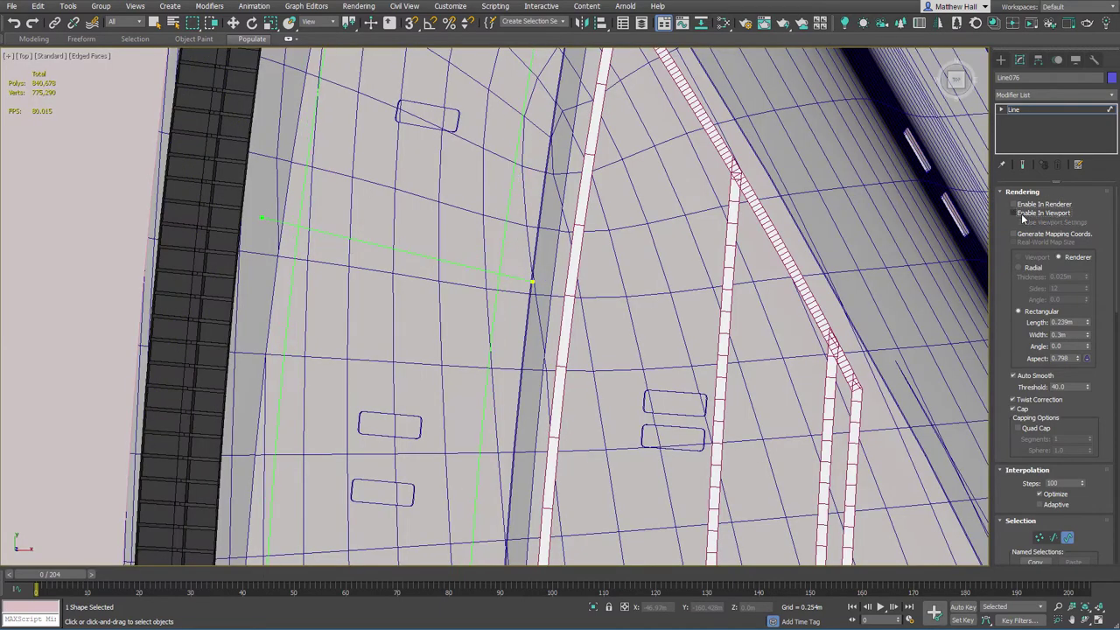
{"action": "left_click_drag", "start_coordinate": [1116, 299], "coordinate": [1116, 499]}
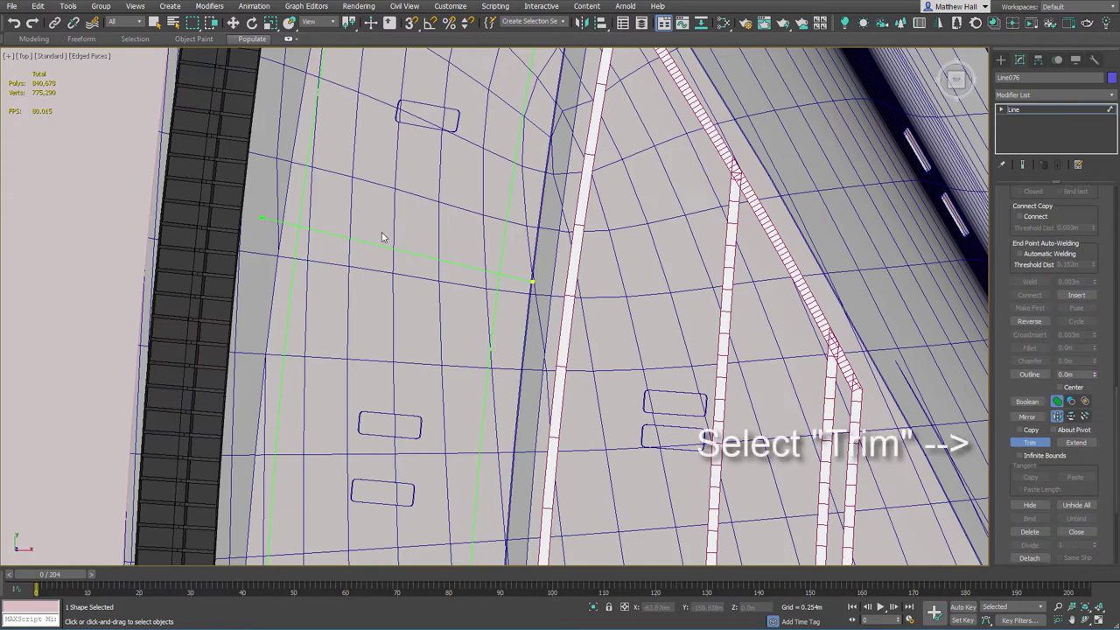
{"action": "left_click", "coordinate": [521, 278]}
Re-enable the spline in renderer and viewport, hide the mesh edges and leave spline editing.
{"action": "scroll", "coordinate": [1118, 420], "scroll_direction": "up", "scroll_amount": 10}
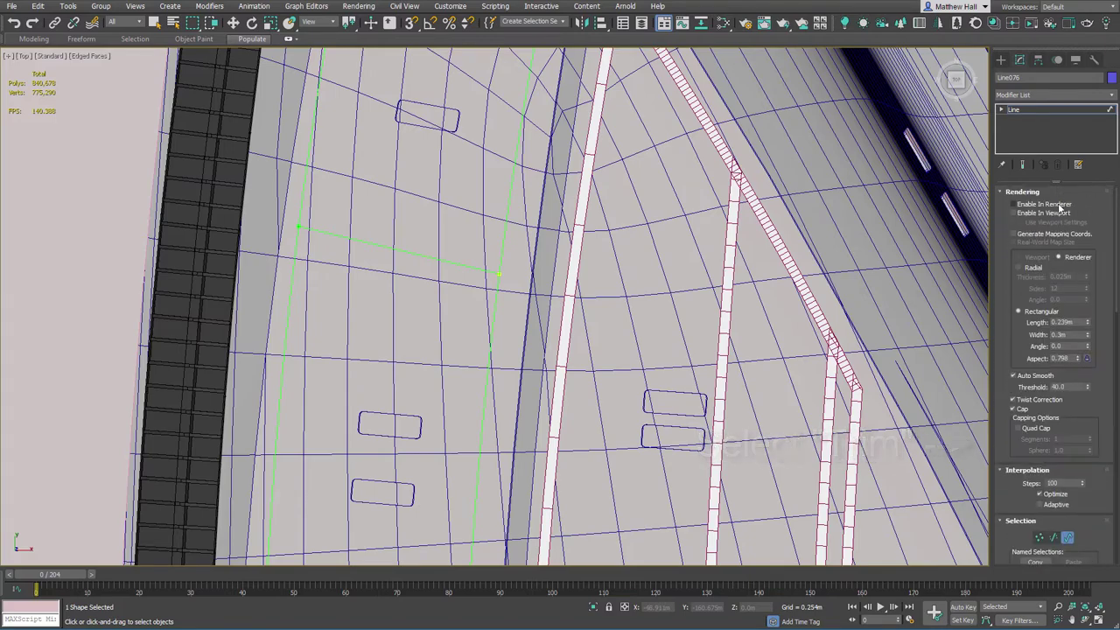
{"action": "left_click", "coordinate": [1041, 212]}
{"action": "scroll", "coordinate": [463, 200], "scroll_direction": "down", "scroll_amount": 5}
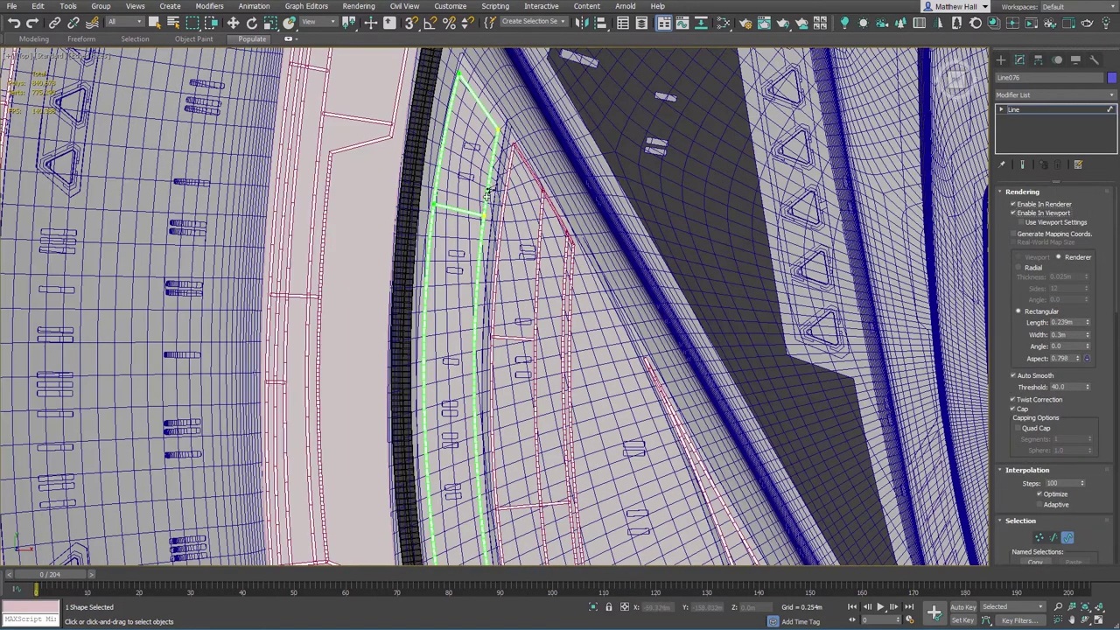
{"action": "scroll", "coordinate": [478, 206], "scroll_direction": "up", "scroll_amount": 3}
{"action": "key", "text": "F4"}
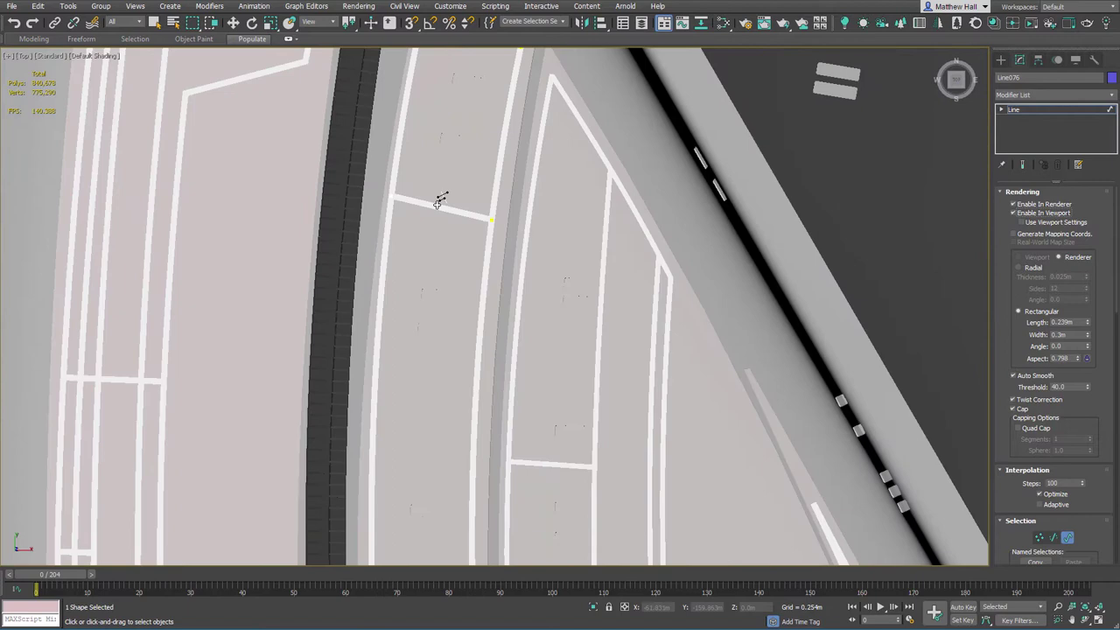
{"action": "key", "text": "w"}
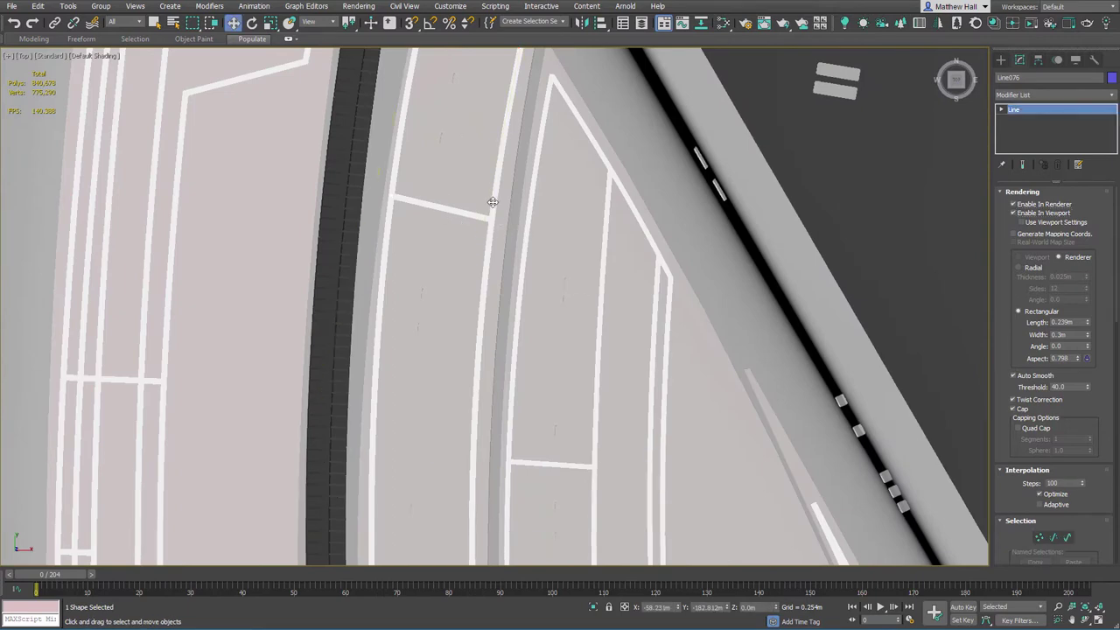
Examine the panel line pattern across the saucer's surrounding hull sections.
{"action": "middle_click_drag", "start_coordinate": [490, 200], "coordinate": [482, 325]}
{"action": "scroll", "coordinate": [488, 294], "scroll_direction": "down", "scroll_amount": 3}
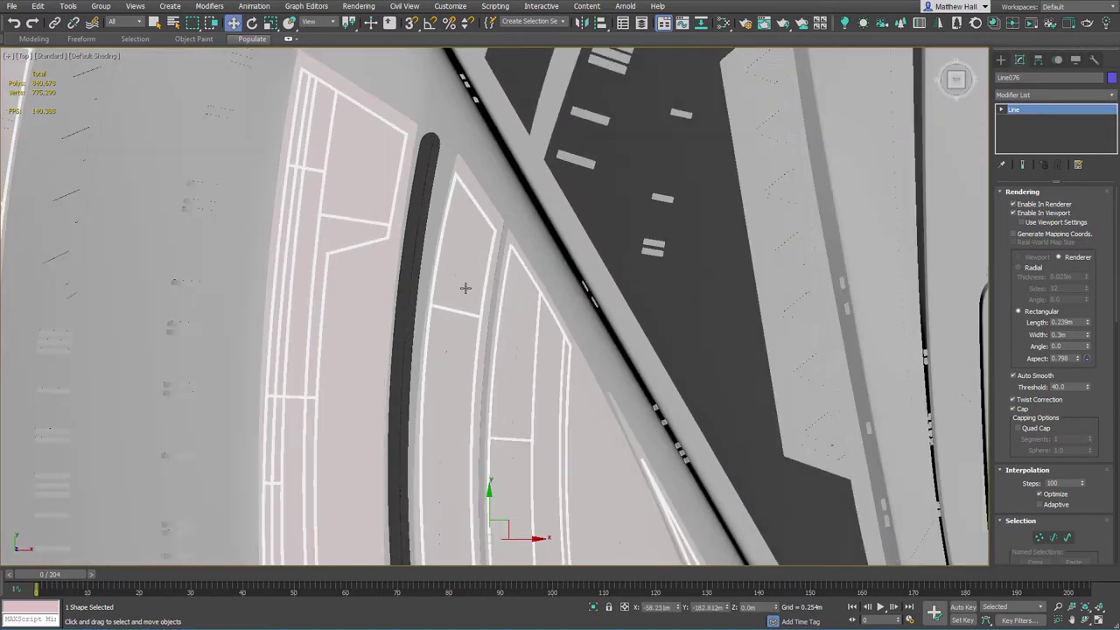
{"action": "scroll", "coordinate": [468, 317], "scroll_direction": "down", "scroll_amount": 3}
{"action": "middle_click_drag", "start_coordinate": [451, 357], "coordinate": [422, 151]}
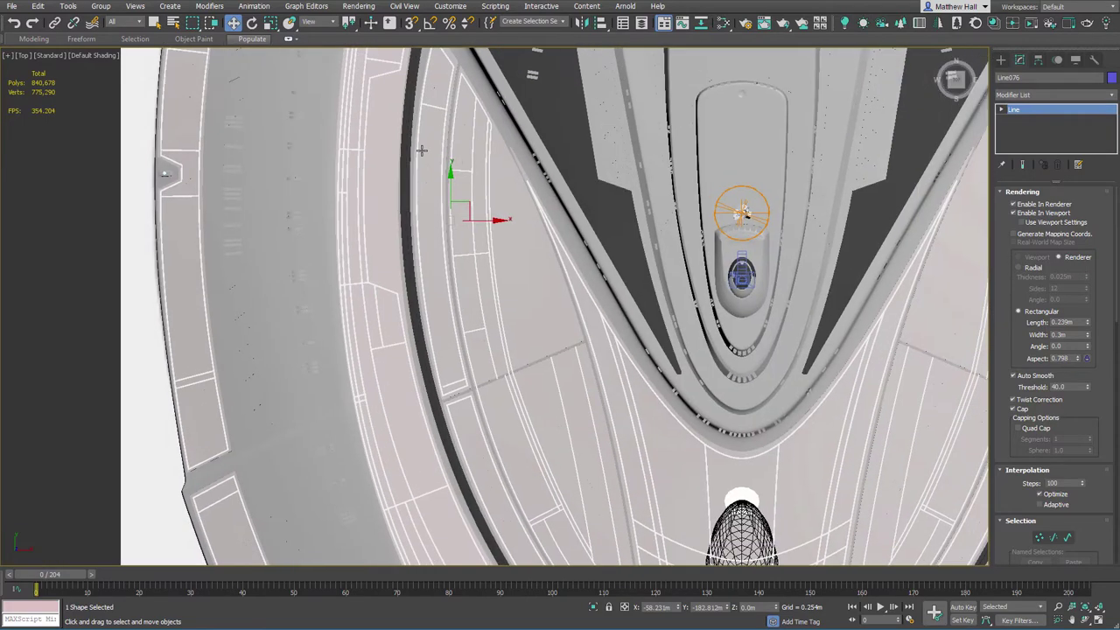
{"action": "middle_click_drag", "start_coordinate": [553, 389], "coordinate": [465, 235]}
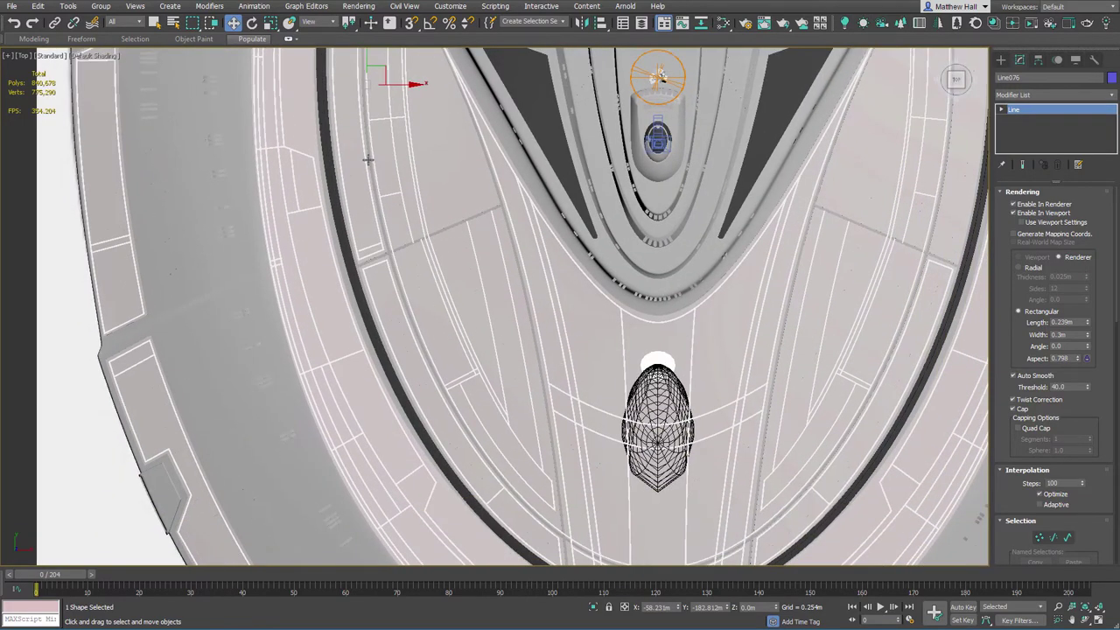
{"action": "middle_click_drag", "start_coordinate": [369, 160], "coordinate": [408, 329]}
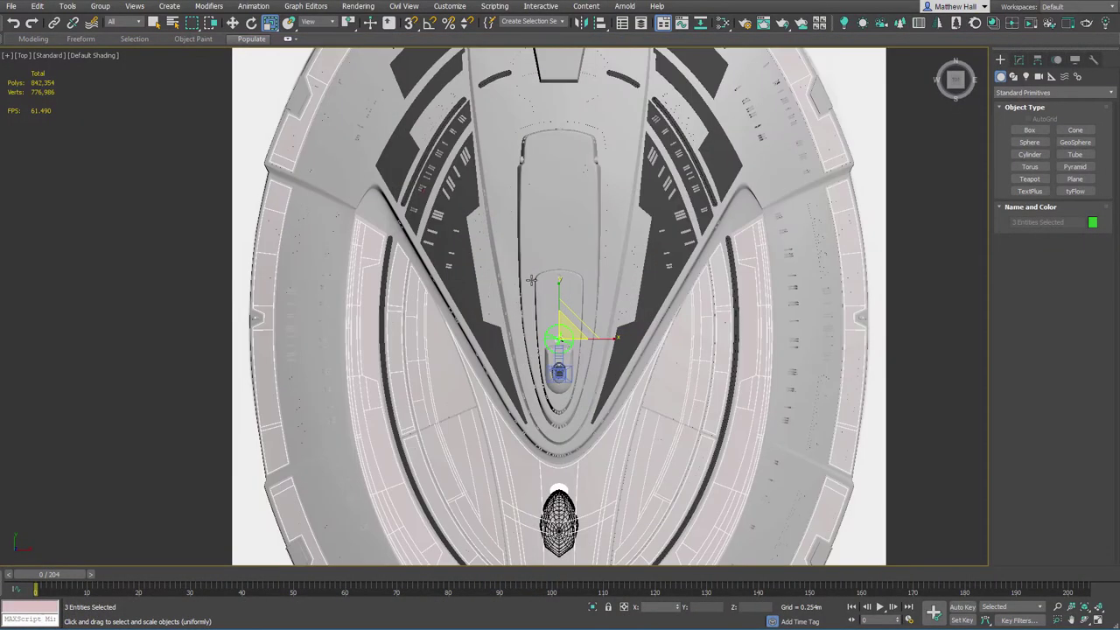
Unhide the tile_example disc over the saucer, show its mesh edges and select it.
{"action": "right_click", "coordinate": [151, 249]}
{"action": "left_click", "coordinate": [175, 185]}
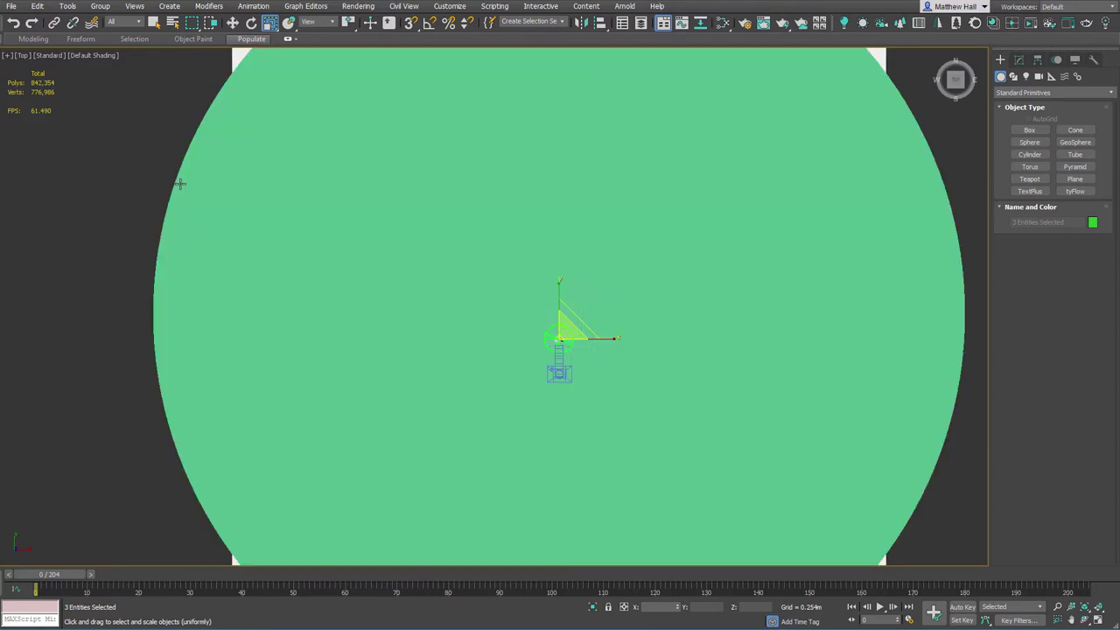
{"action": "key", "text": "F4"}
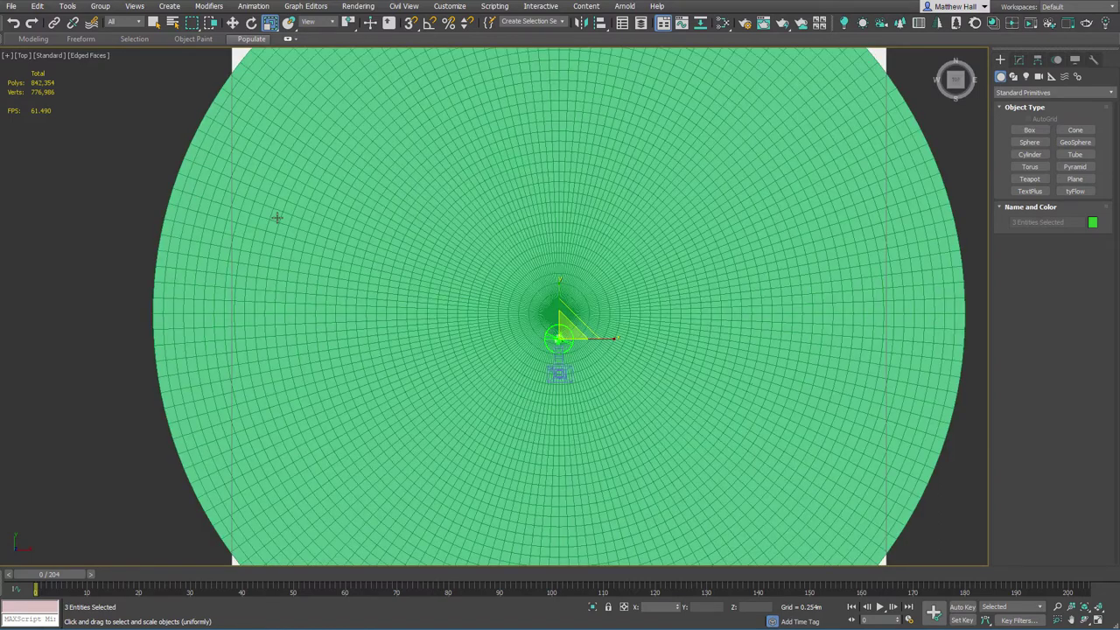
{"action": "scroll", "coordinate": [281, 285], "scroll_direction": "up", "scroll_amount": 6}
{"action": "left_click", "coordinate": [298, 279]}
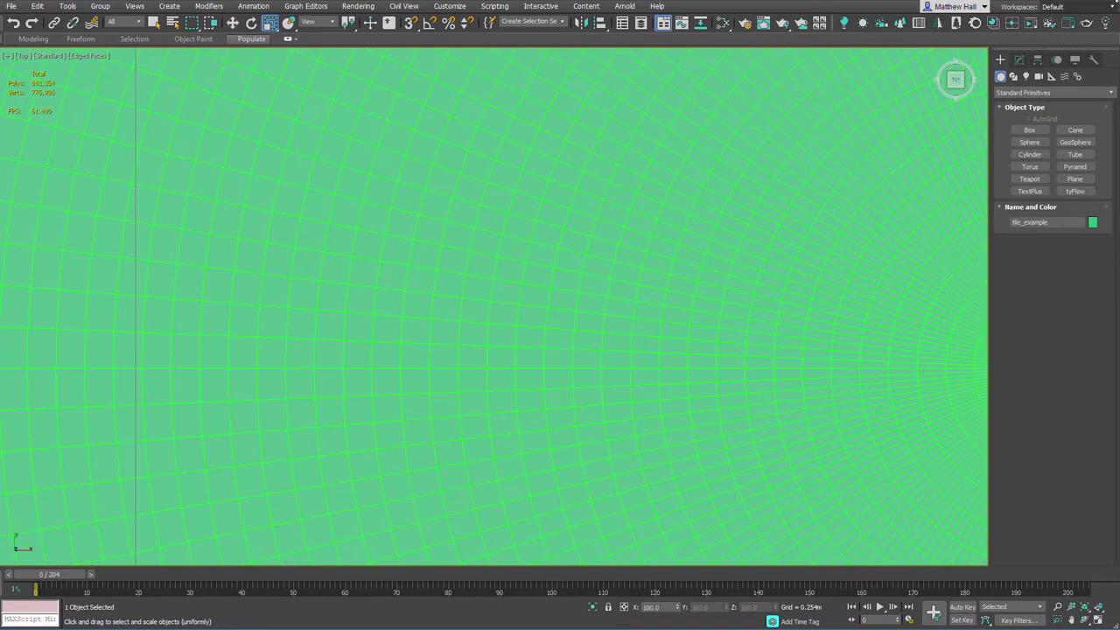
Select three polygons on the disc's upper-left area, two adjacent and one separate, as sample tiles.
{"action": "left_click", "coordinate": [1019, 59]}
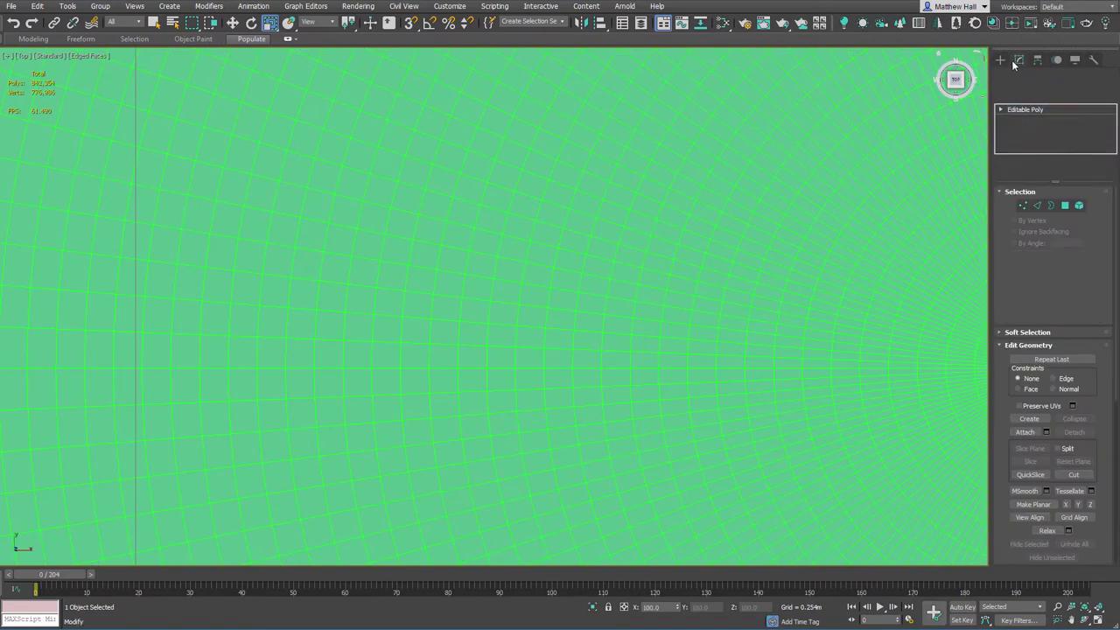
{"action": "left_click", "coordinate": [1065, 205]}
{"action": "left_click", "coordinate": [508, 158]}
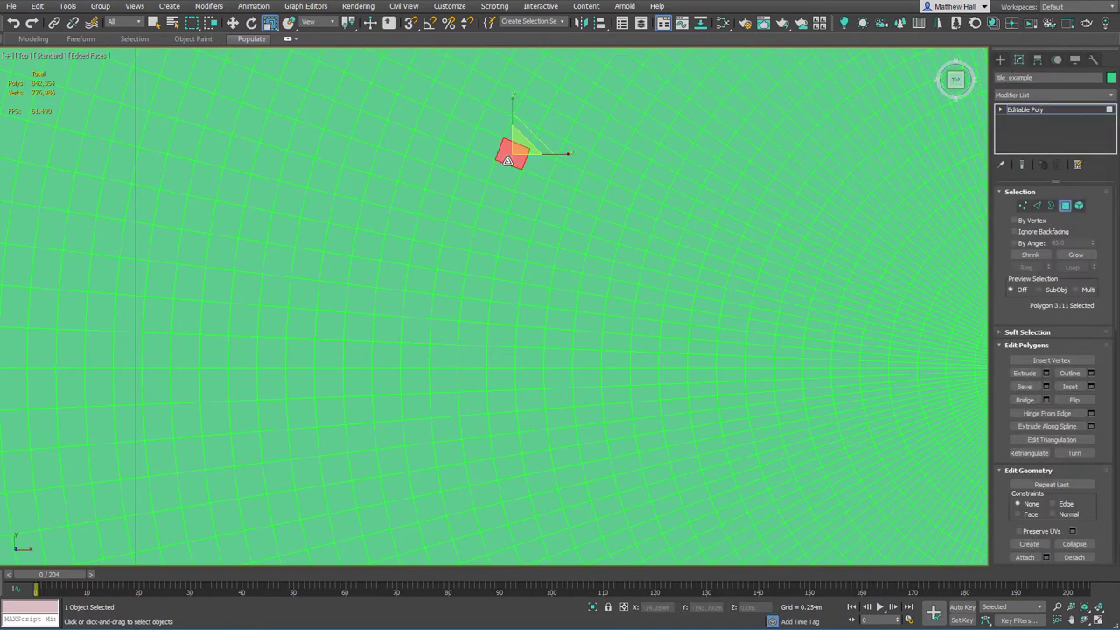
{"action": "left_click", "coordinate": [446, 174], "text": "ctrl"}
{"action": "left_click", "coordinate": [419, 181], "text": "ctrl"}
{"action": "scroll", "coordinate": [420, 170], "scroll_direction": "up", "scroll_amount": 10}
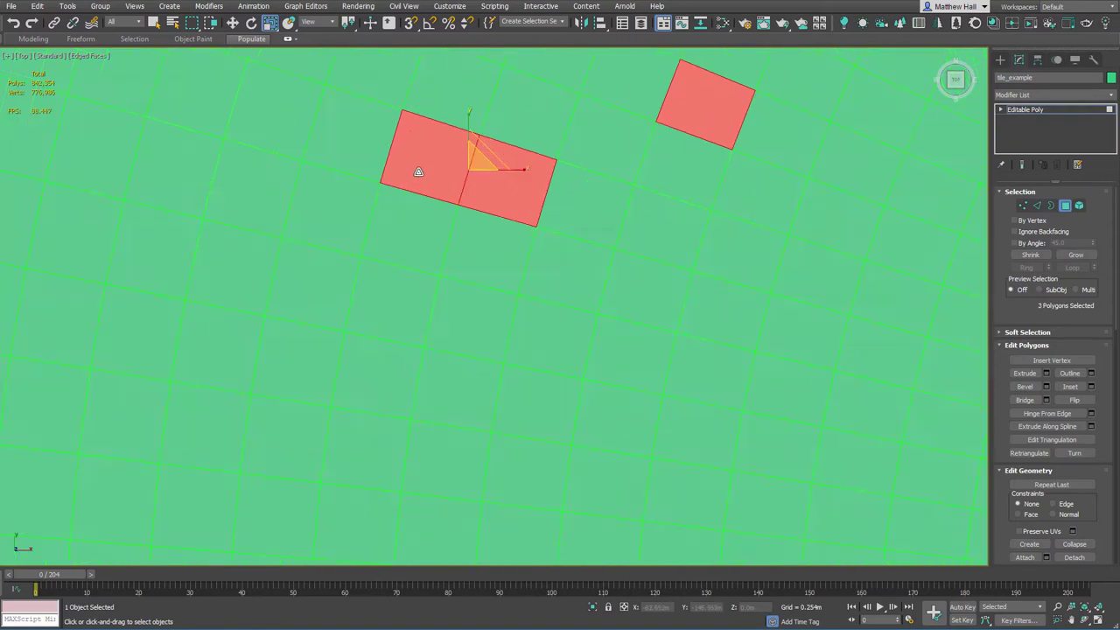
{"action": "scroll", "coordinate": [422, 155], "scroll_direction": "down", "scroll_amount": 6}
{"action": "scroll", "coordinate": [422, 155], "scroll_direction": "down", "scroll_amount": 2}
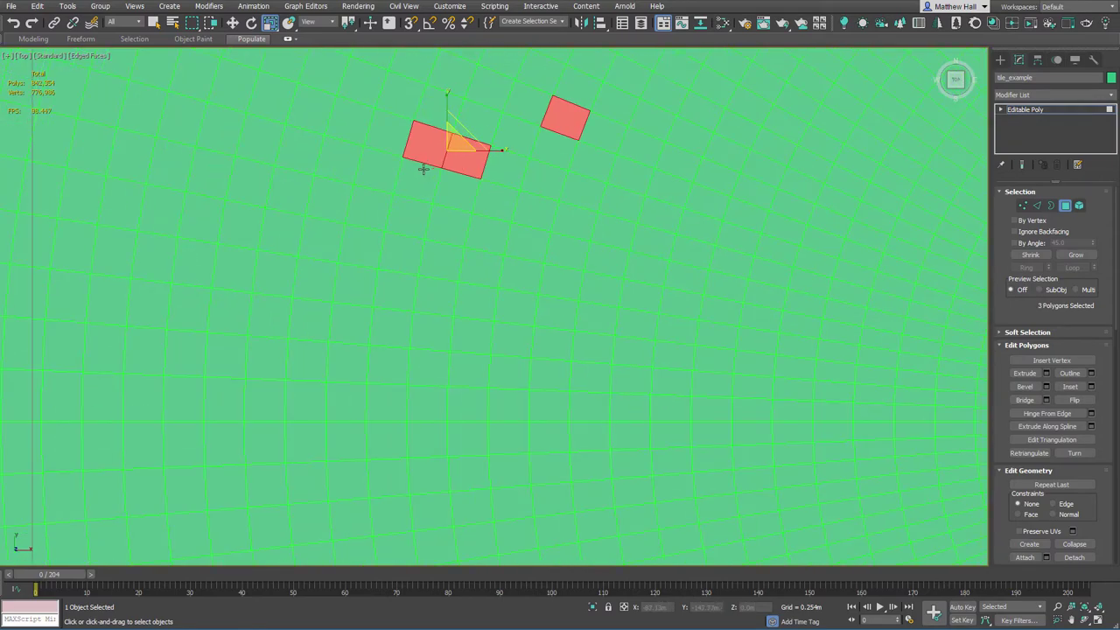
{"action": "scroll", "coordinate": [425, 161], "scroll_direction": "down", "scroll_amount": 3}
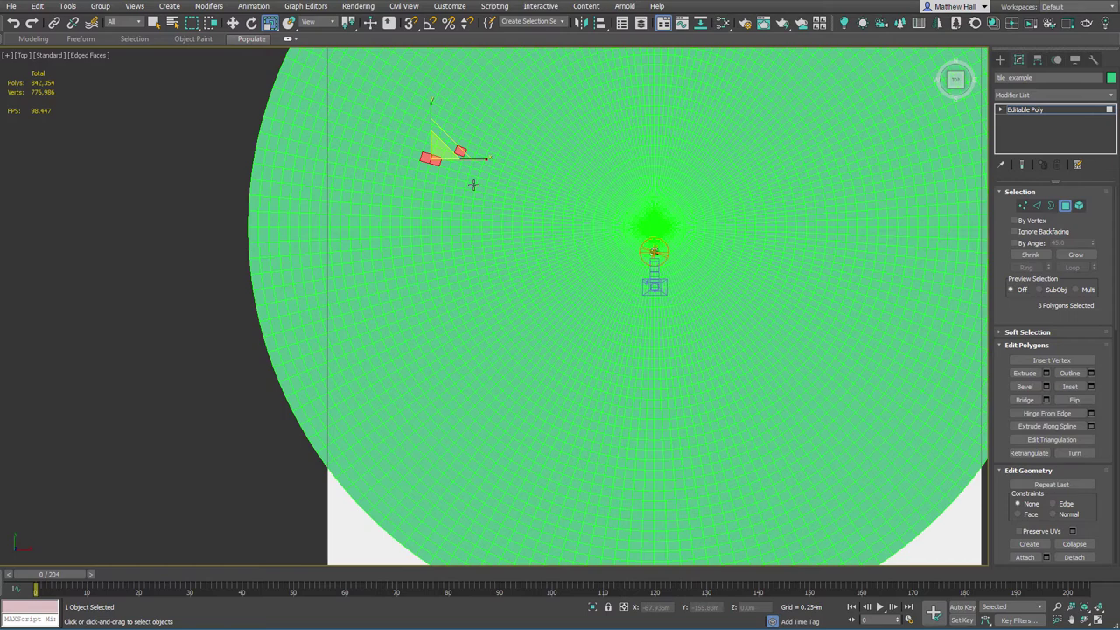
{"action": "scroll", "coordinate": [431, 167], "scroll_direction": "up", "scroll_amount": 2}
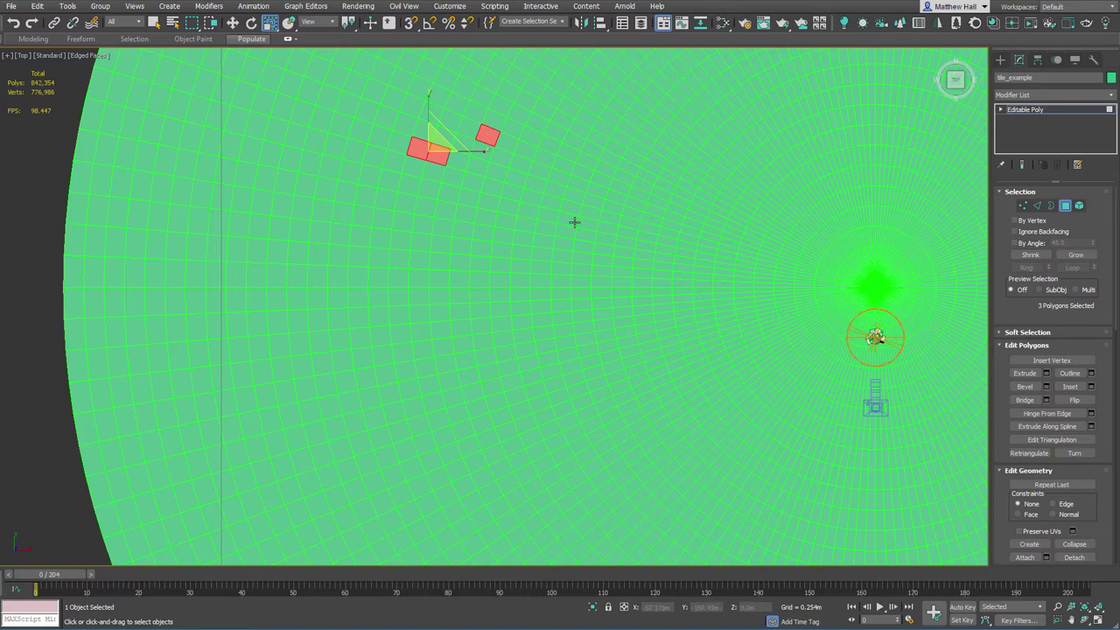
Examine the disc's polygon grid from the selected tiles in to the centre and out to the rim.
{"action": "scroll", "coordinate": [777, 256], "scroll_direction": "down", "scroll_amount": 2}
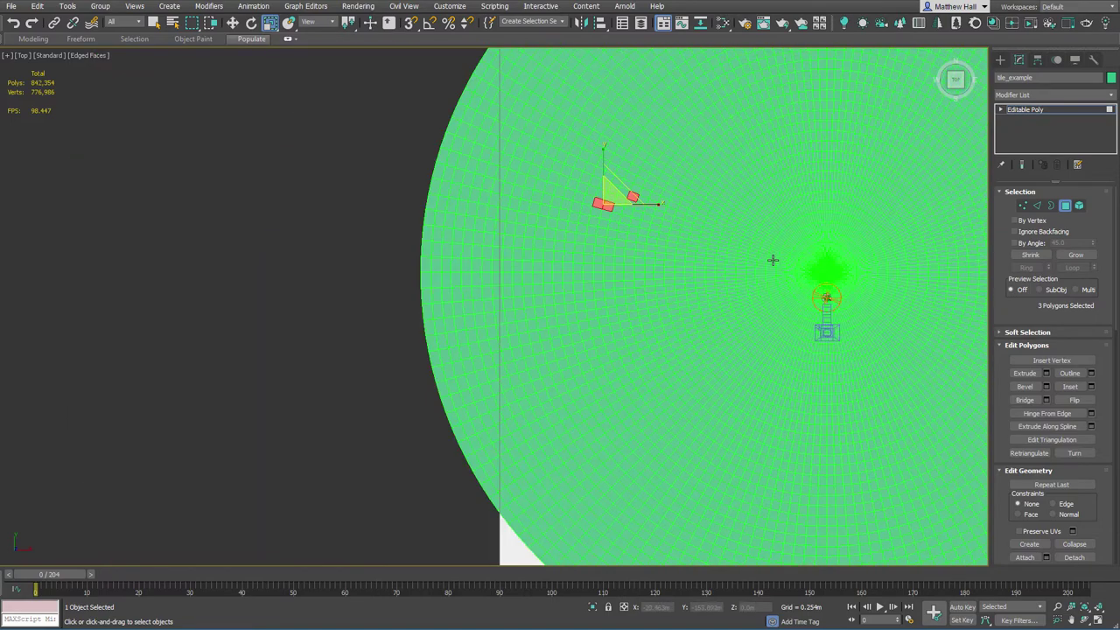
{"action": "scroll", "coordinate": [772, 260], "scroll_direction": "up", "scroll_amount": 5}
{"action": "scroll", "coordinate": [778, 267], "scroll_direction": "down", "scroll_amount": 5}
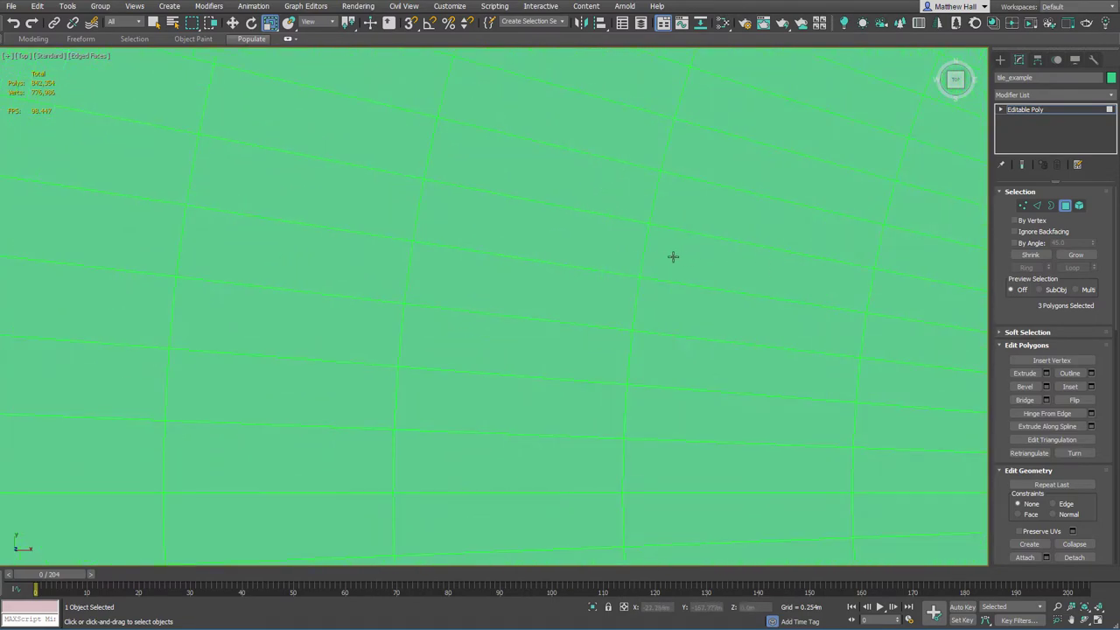
{"action": "middle_click_drag", "start_coordinate": [899, 286], "coordinate": [606, 260]}
{"action": "scroll", "coordinate": [620, 277], "scroll_direction": "up", "scroll_amount": 3}
{"action": "scroll", "coordinate": [810, 290], "scroll_direction": "up", "scroll_amount": 1}
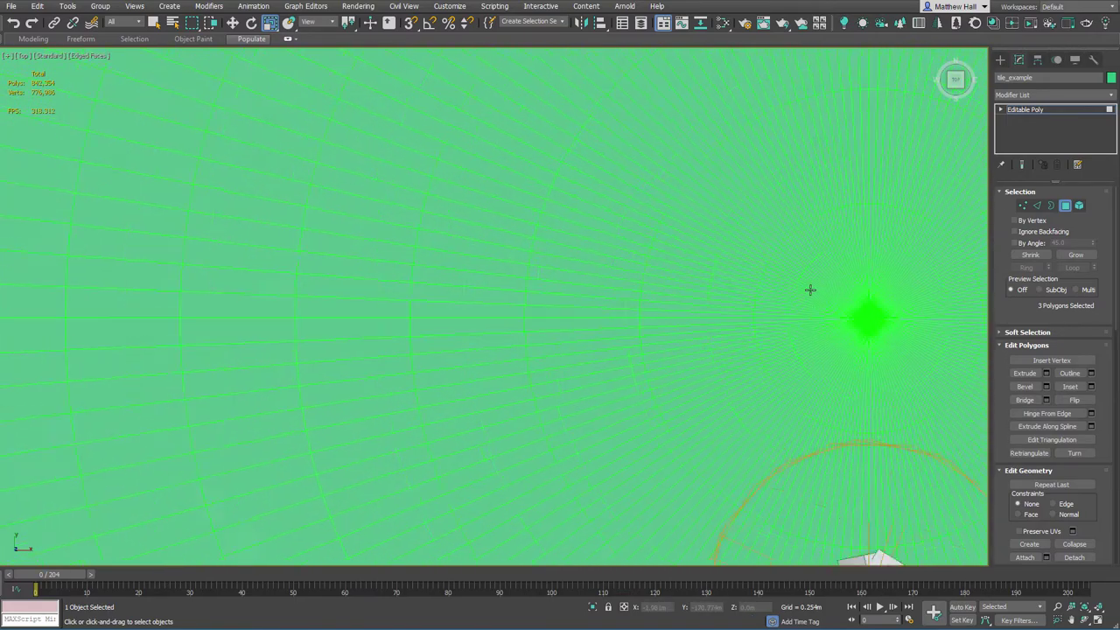
{"action": "scroll", "coordinate": [775, 303], "scroll_direction": "down", "scroll_amount": 3}
{"action": "scroll", "coordinate": [319, 206], "scroll_direction": "down", "scroll_amount": 4}
{"action": "middle_click_drag", "start_coordinate": [319, 205], "coordinate": [702, 280]}
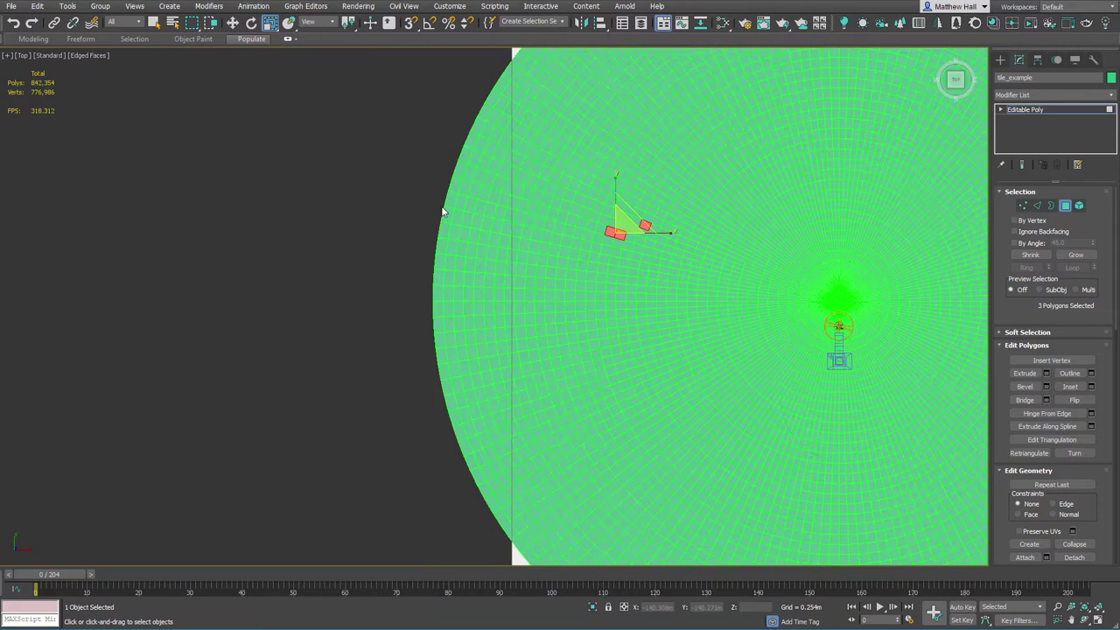
{"action": "scroll", "coordinate": [457, 210], "scroll_direction": "up", "scroll_amount": 3}
{"action": "scroll", "coordinate": [491, 229], "scroll_direction": "down", "scroll_amount": 2}
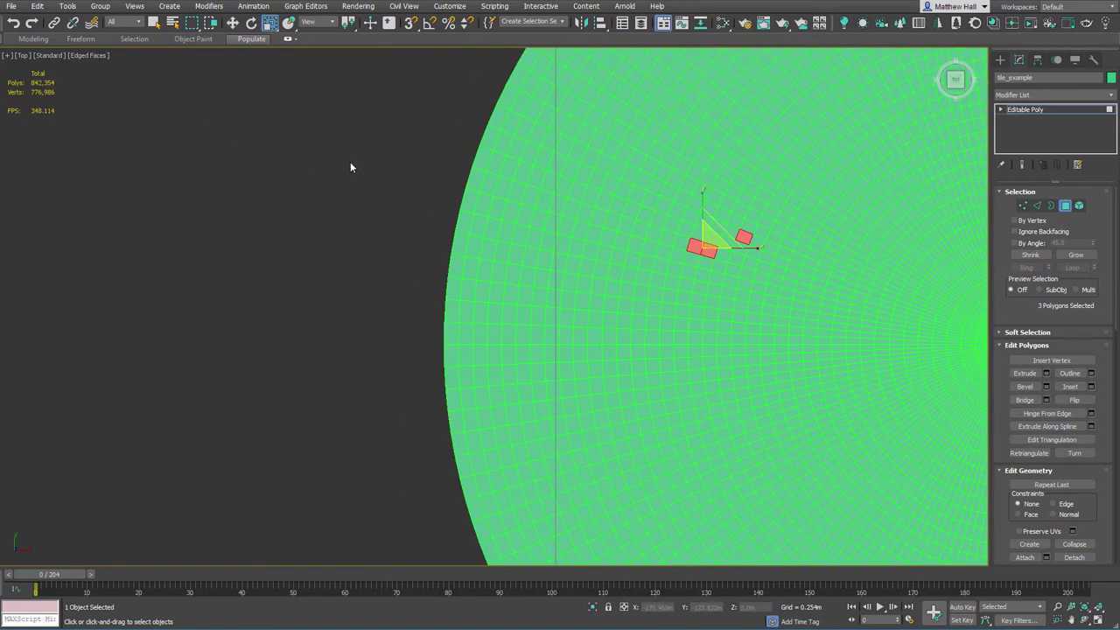
Leave polygon editing, delete the tile_example disc and hide the mesh edges.
{"action": "key", "text": "4"}
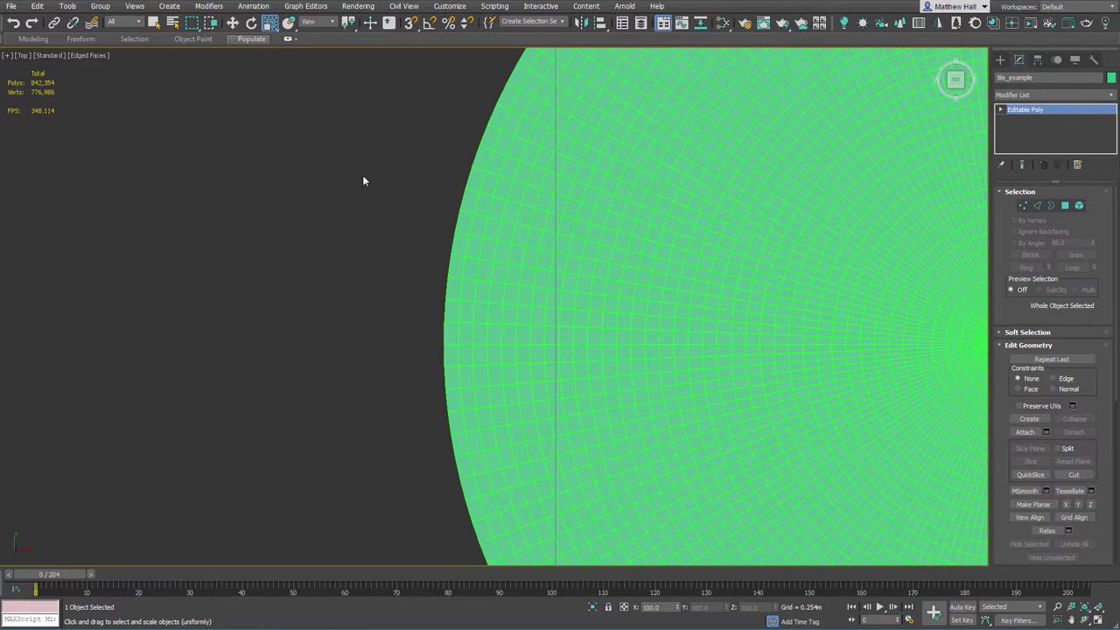
{"action": "key", "text": "Delete"}
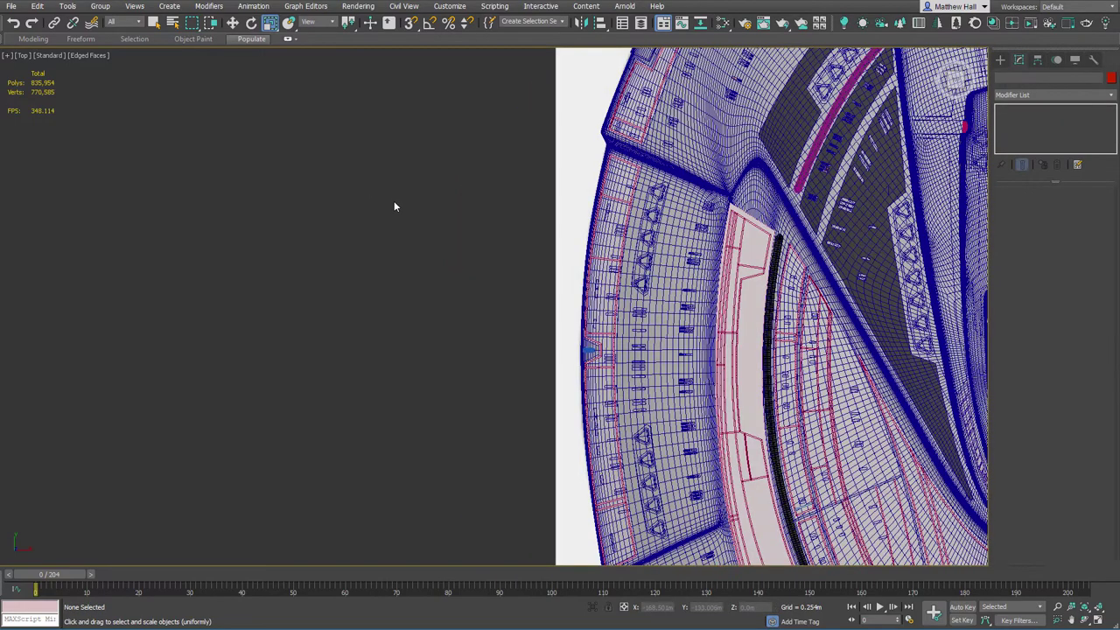
{"action": "key", "text": "F4"}
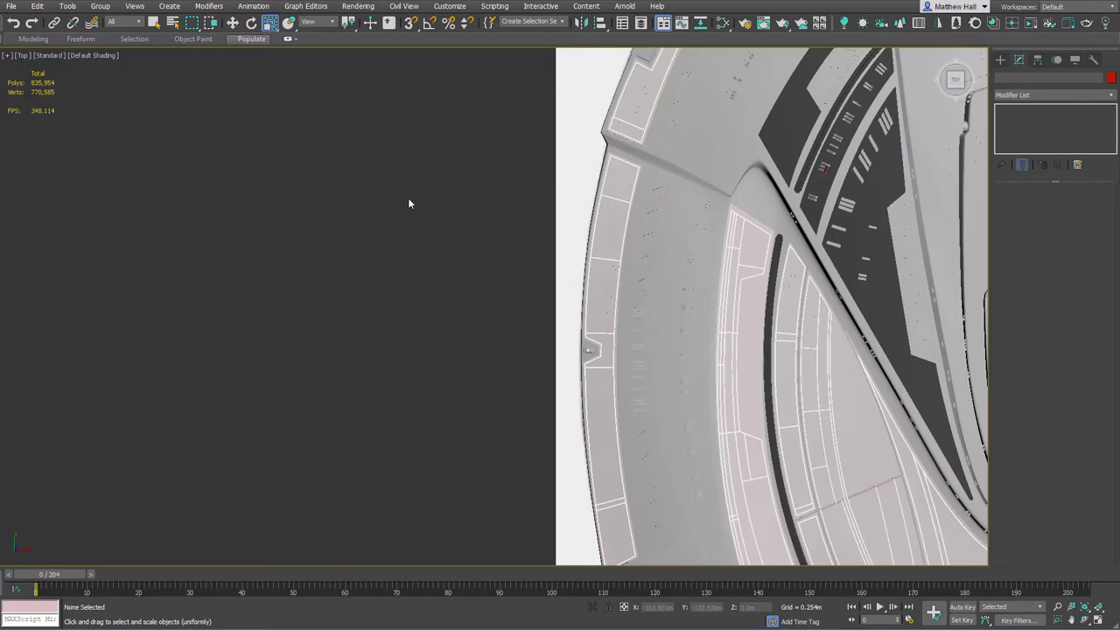
Show the saucer through Camera001 and advance the particle animation to frame 136.
{"action": "key", "text": "c"}
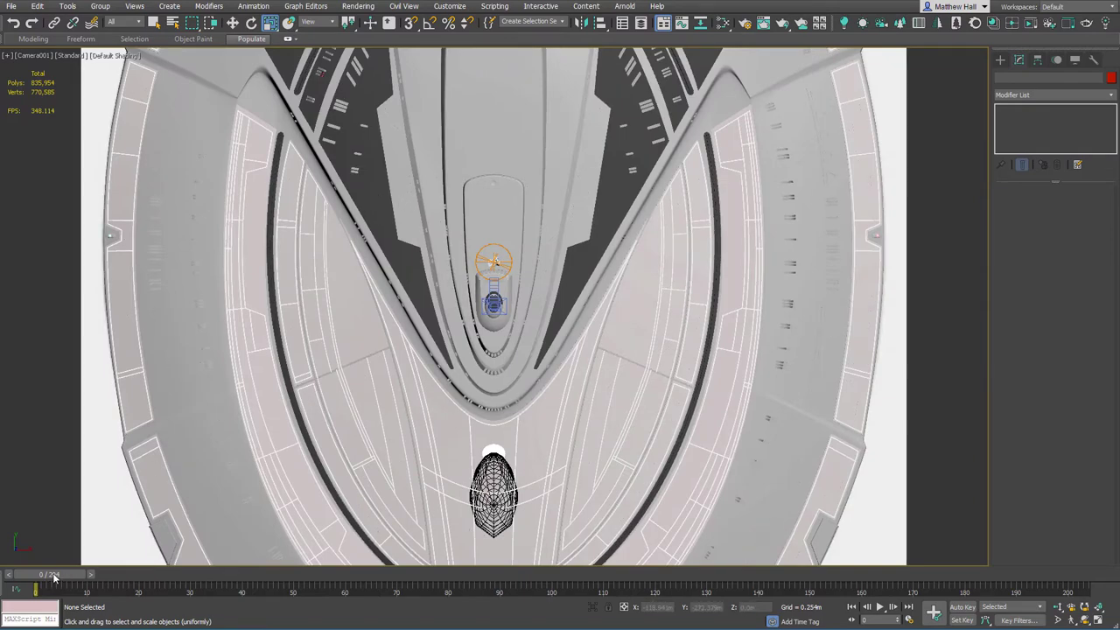
{"action": "left_click_drag", "start_coordinate": [54, 577], "coordinate": [735, 598]}
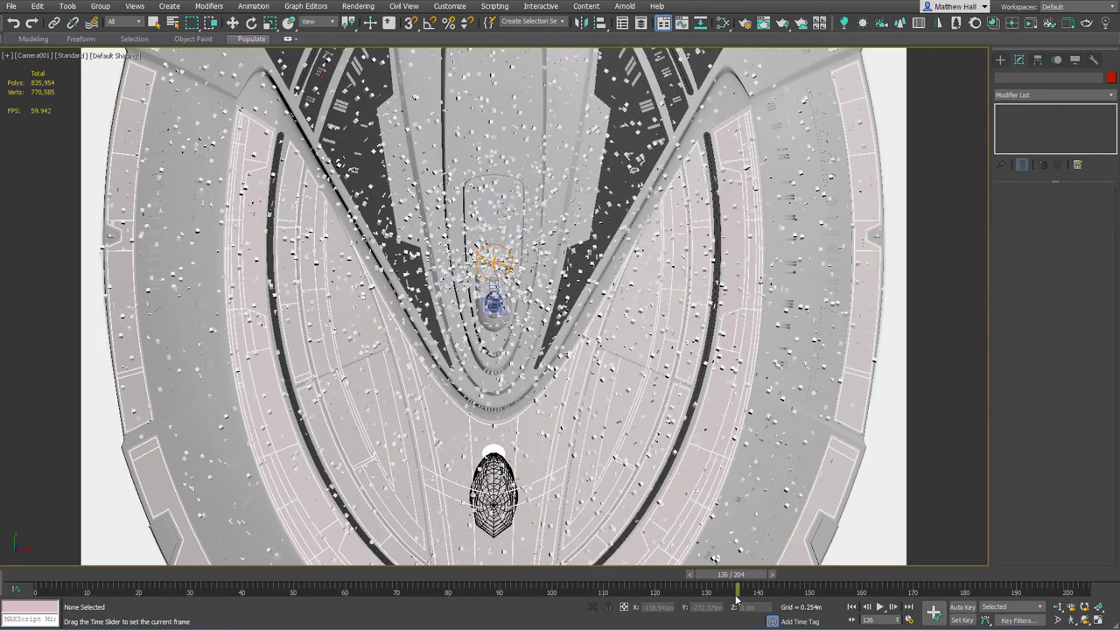
{"action": "key", "text": "r"}
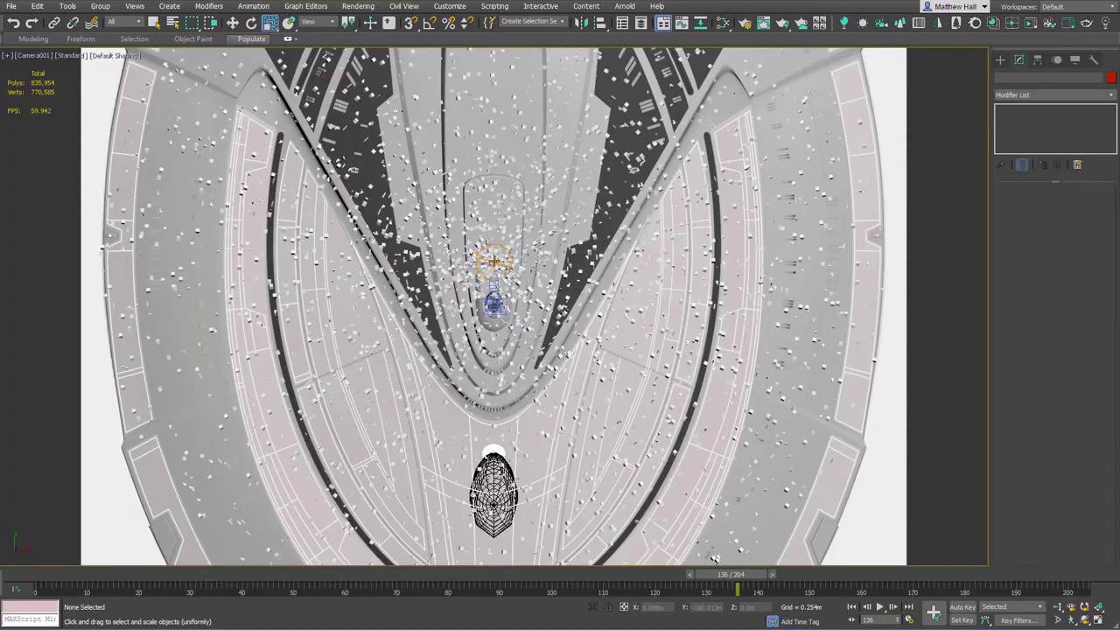
Select the tile_03_emitter SuperSpray and show its particles from the side in the perspective view.
{"action": "key", "text": "q"}
{"action": "left_click", "coordinate": [493, 261]}
{"action": "key", "text": "p"}
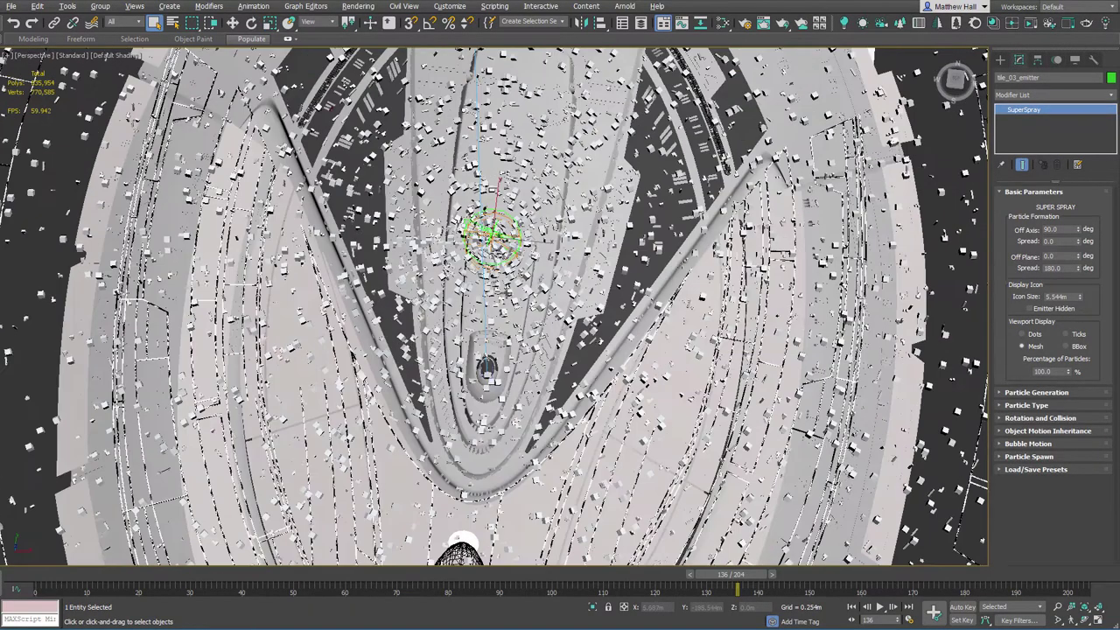
{"action": "middle_click_drag", "start_coordinate": [681, 395], "coordinate": [484, 229], "text": "alt"}
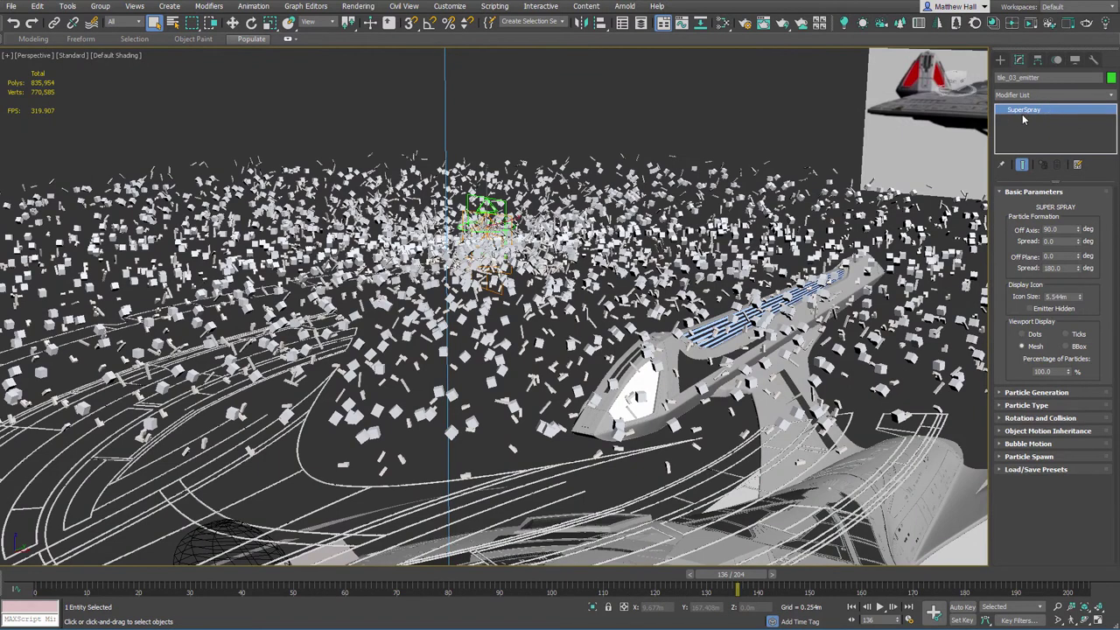
Look up the Particle Systems category among the object creation types.
{"action": "left_click", "coordinate": [1000, 61]}
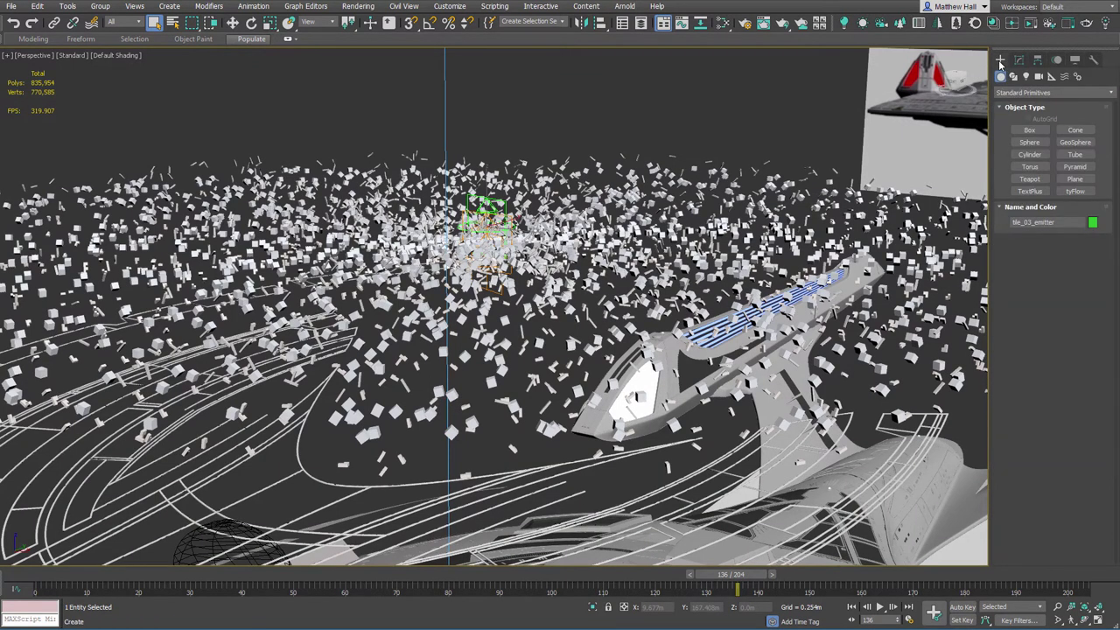
{"action": "left_click", "coordinate": [1020, 93]}
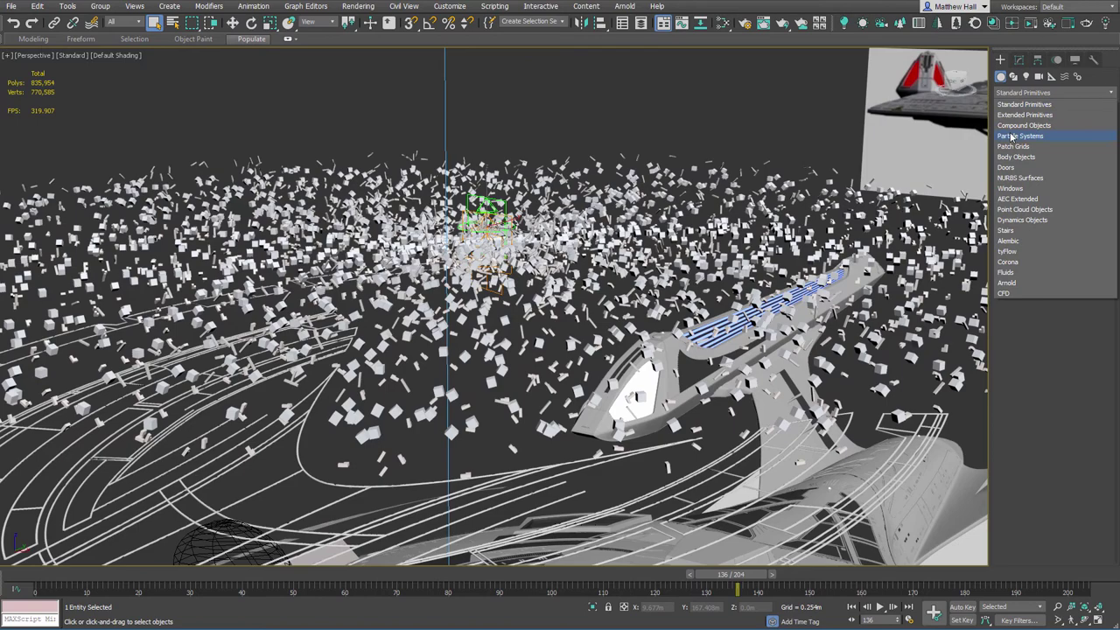
{"action": "left_click", "coordinate": [689, 109]}
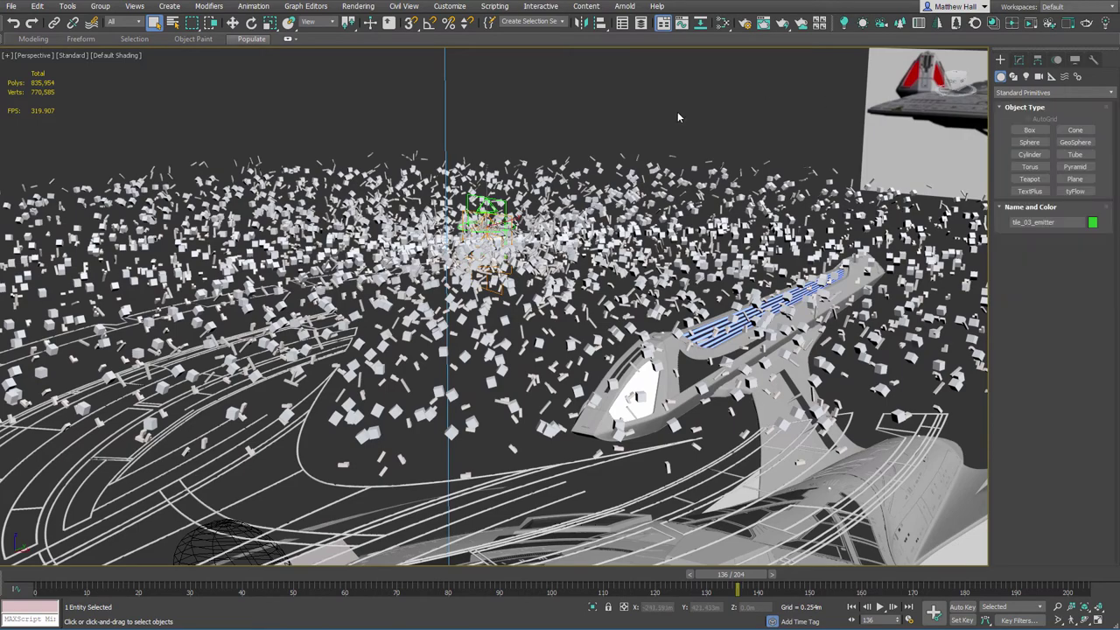
Open the emitter's Particle Type settings at the instanced geometry parameters.
{"action": "scroll", "coordinate": [677, 111], "scroll_direction": "down", "scroll_amount": 4}
{"action": "middle_click_drag", "start_coordinate": [723, 175], "coordinate": [460, 215], "text": "alt"}
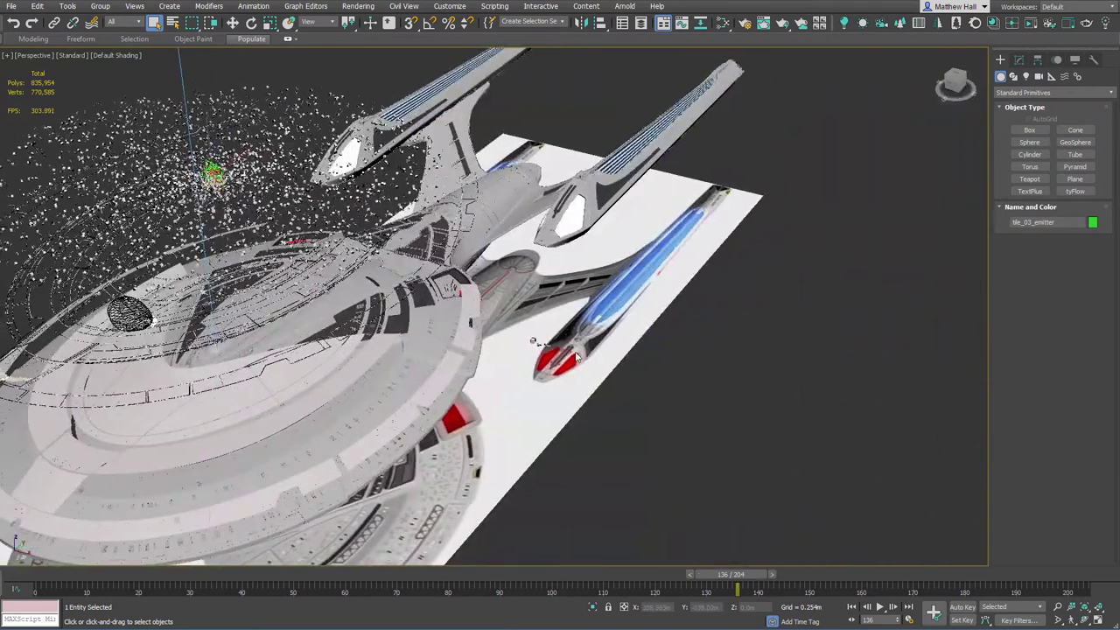
{"action": "scroll", "coordinate": [547, 344], "scroll_direction": "up", "scroll_amount": 6}
{"action": "scroll", "coordinate": [464, 304], "scroll_direction": "down", "scroll_amount": 6}
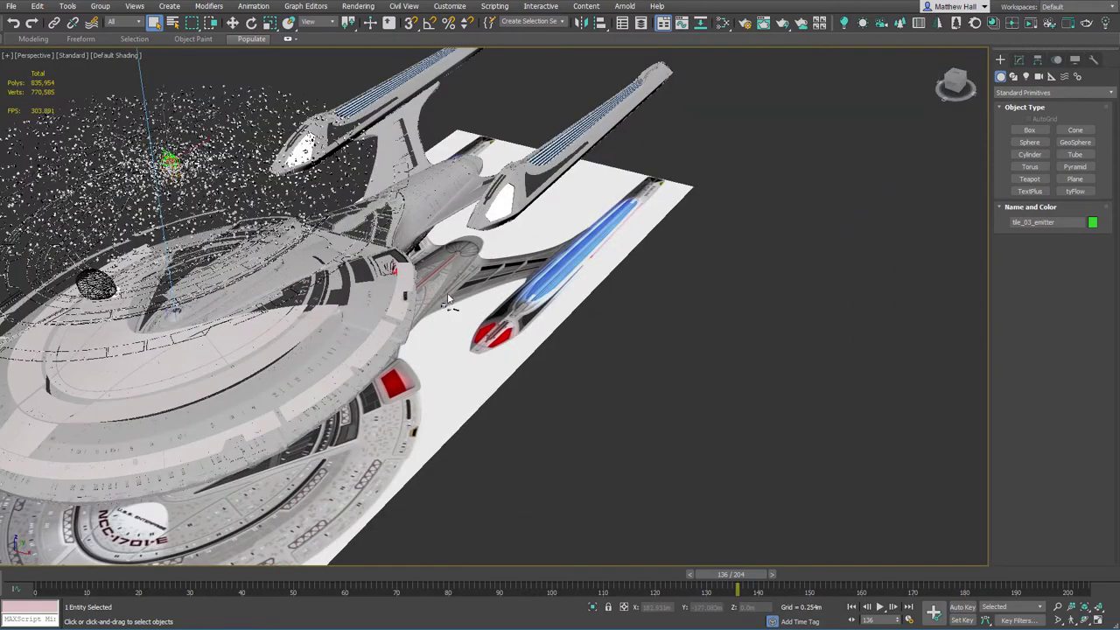
{"action": "middle_click_drag", "start_coordinate": [143, 163], "coordinate": [222, 213]}
{"action": "scroll", "coordinate": [222, 213], "scroll_direction": "up", "scroll_amount": 10}
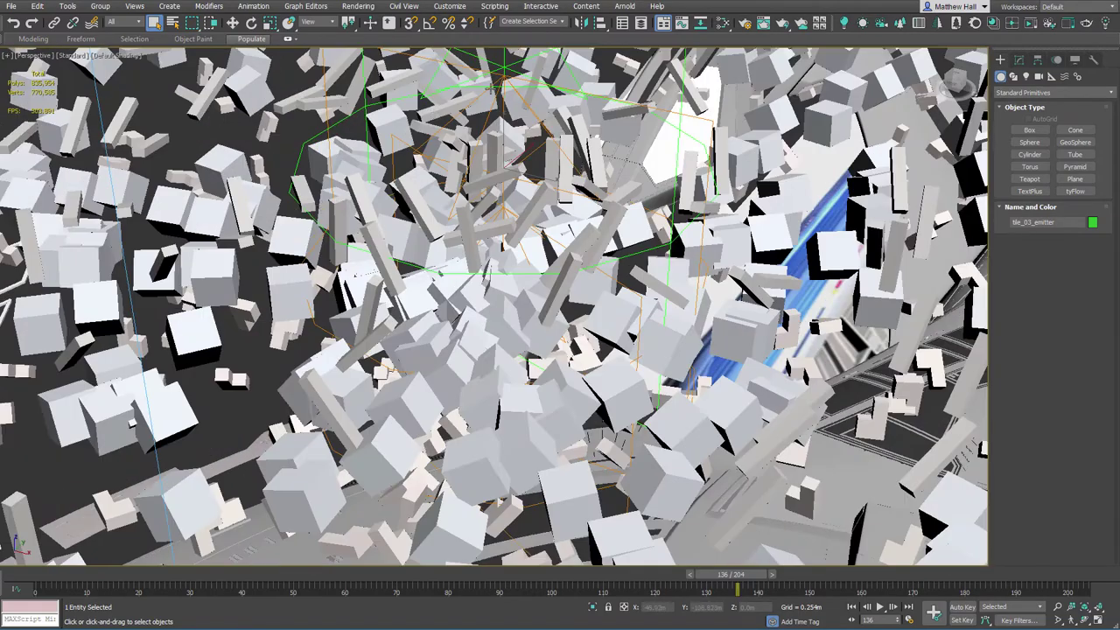
{"action": "left_click", "coordinate": [1019, 59]}
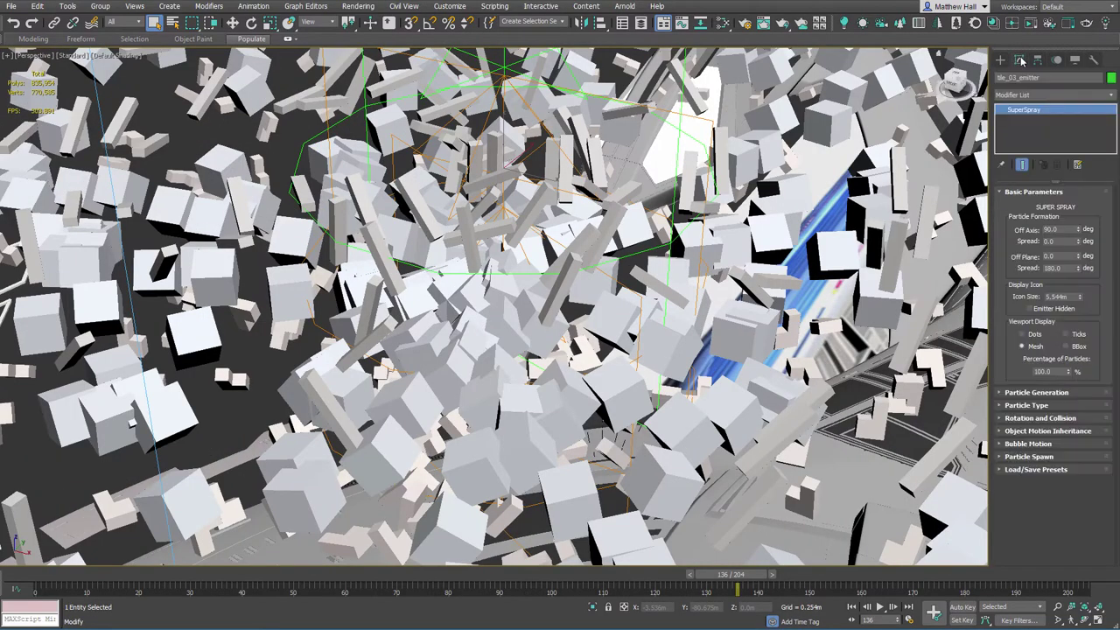
{"action": "left_click", "coordinate": [1015, 405]}
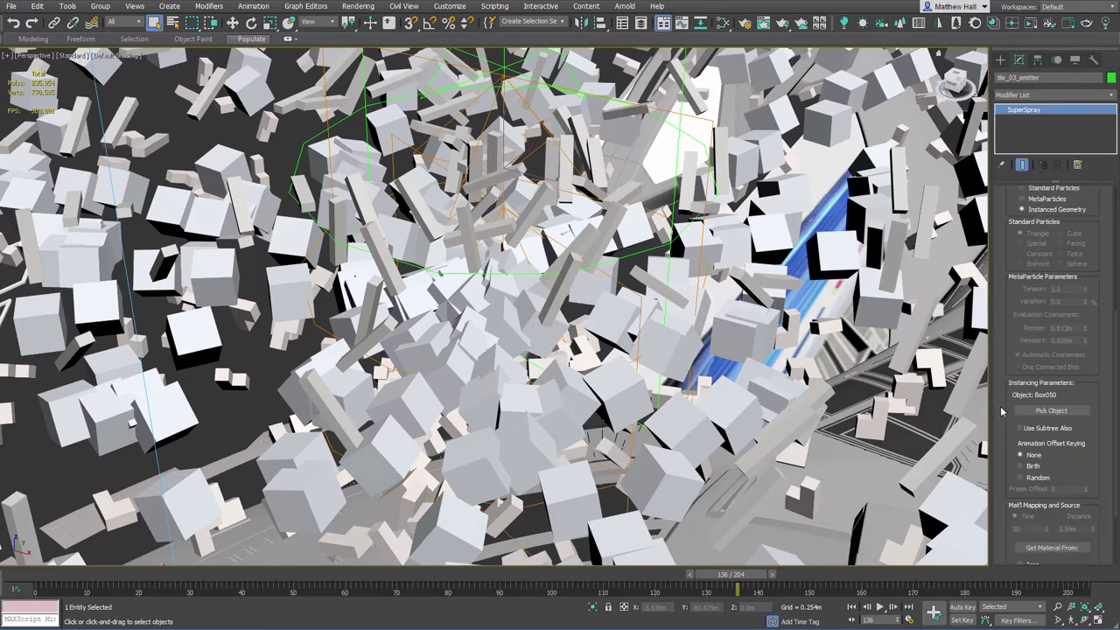
Examine the instanced box particles and their layers around the emitters above the saucer.
{"action": "scroll", "coordinate": [574, 217], "scroll_direction": "down", "scroll_amount": 10}
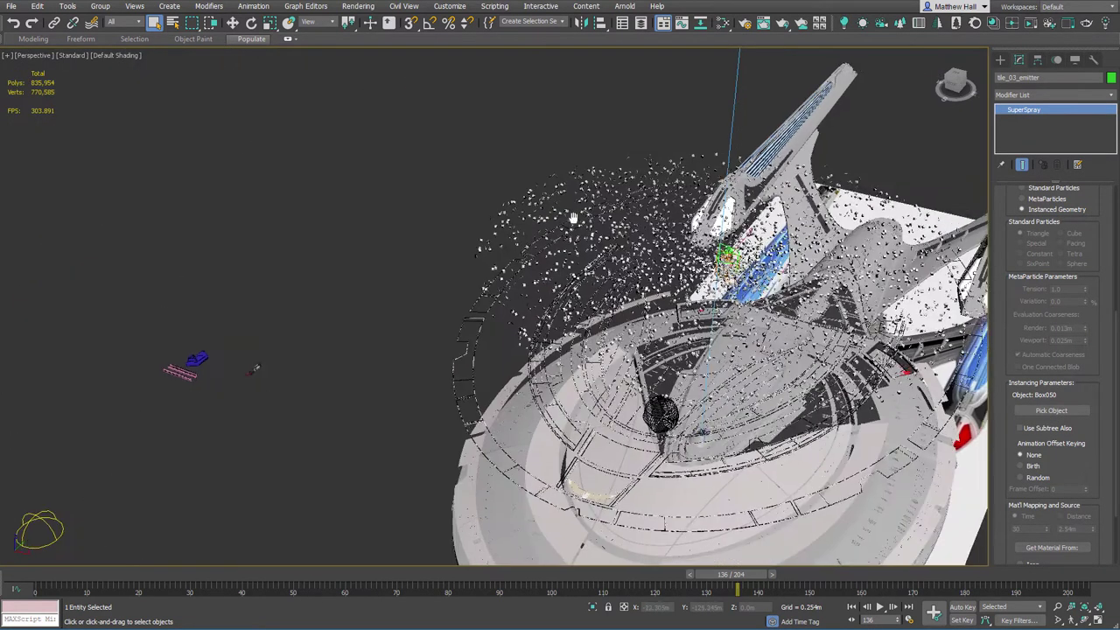
{"action": "middle_click_drag", "start_coordinate": [573, 217], "coordinate": [162, 138]}
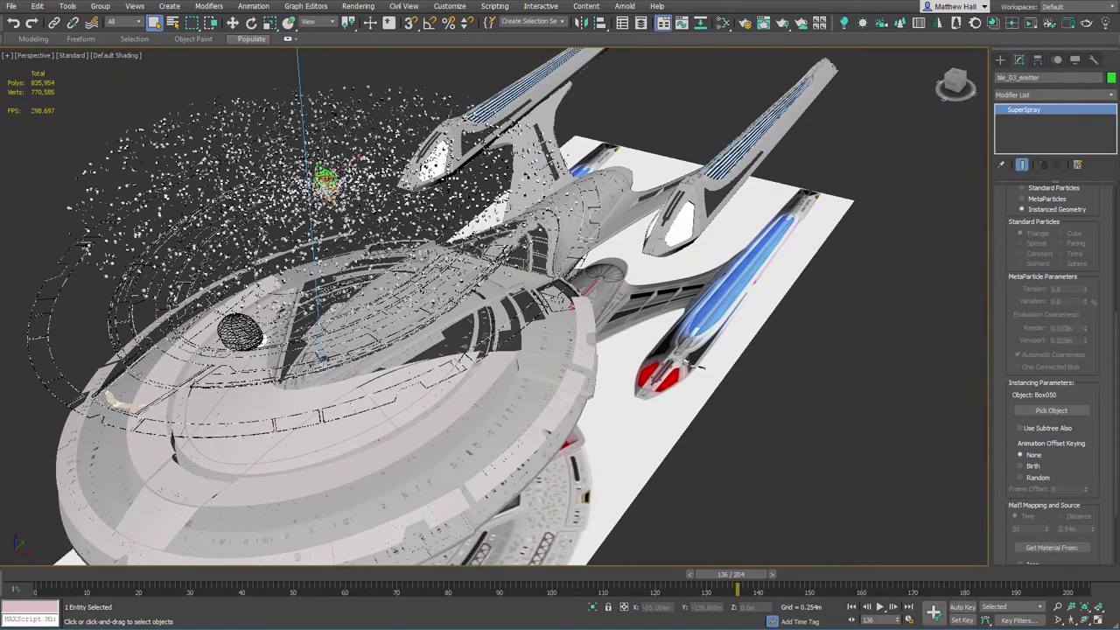
{"action": "scroll", "coordinate": [288, 183], "scroll_direction": "up", "scroll_amount": 4}
{"action": "scroll", "coordinate": [290, 187], "scroll_direction": "up", "scroll_amount": 4}
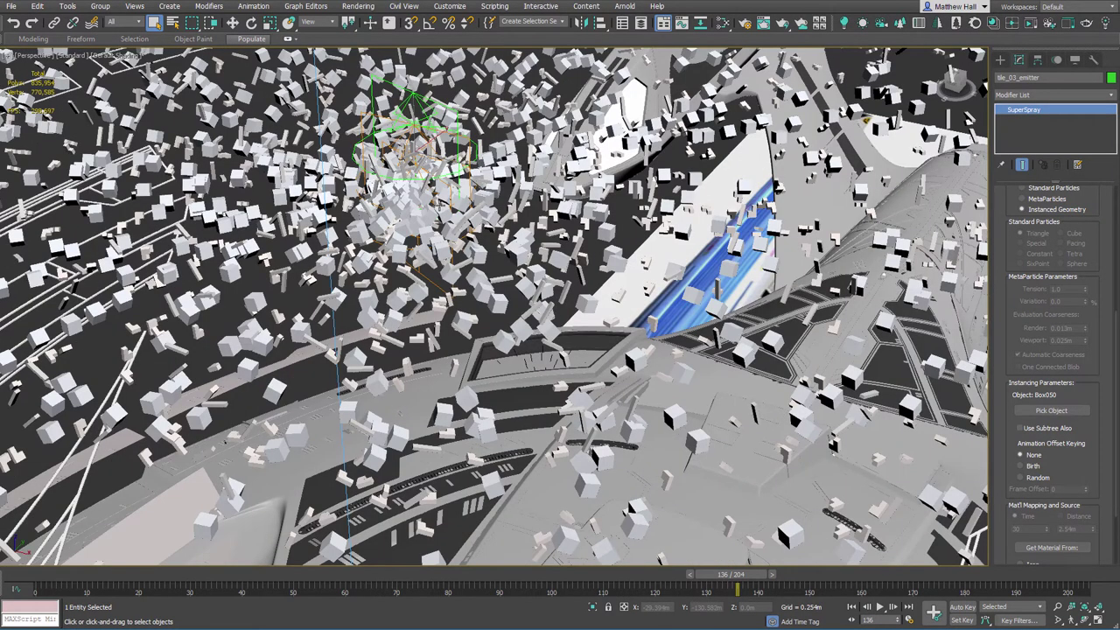
{"action": "scroll", "coordinate": [413, 156], "scroll_direction": "down", "scroll_amount": 4}
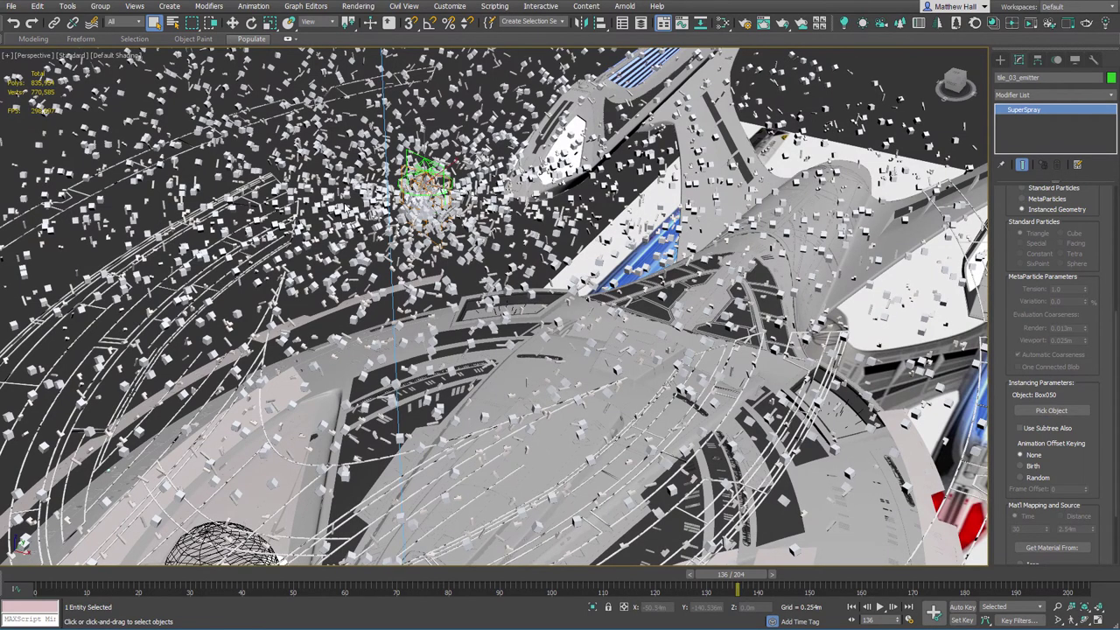
{"action": "scroll", "coordinate": [612, 223], "scroll_direction": "down", "scroll_amount": 6}
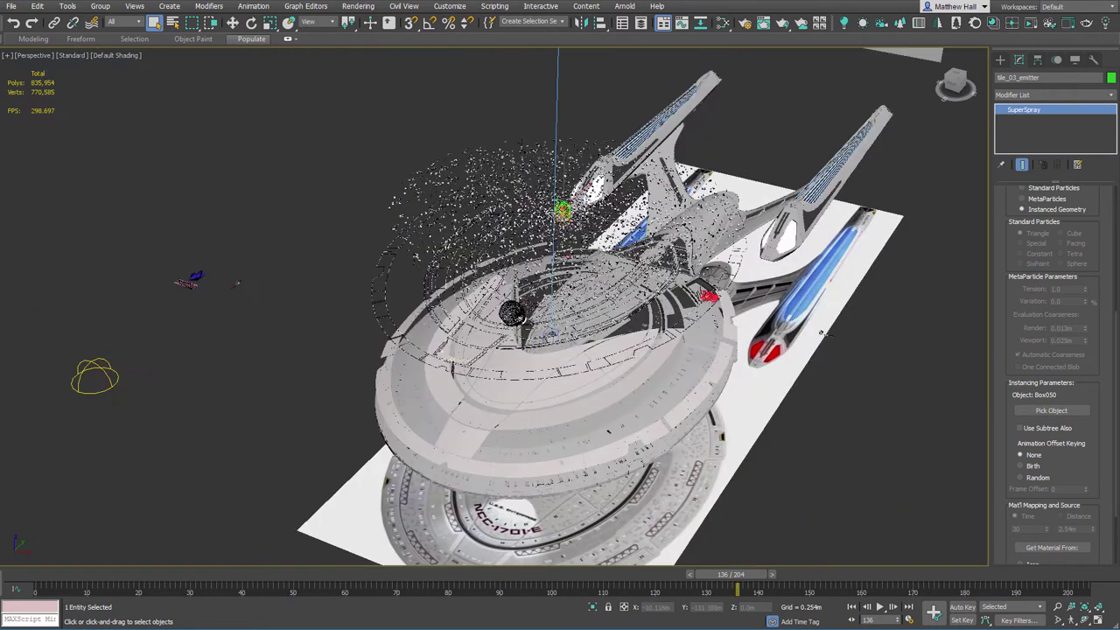
{"action": "scroll", "coordinate": [578, 220], "scroll_direction": "up", "scroll_amount": 4}
{"action": "middle_click_drag", "start_coordinate": [573, 262], "coordinate": [492, 201], "text": "alt"}
{"action": "scroll", "coordinate": [542, 188], "scroll_direction": "up", "scroll_amount": 5}
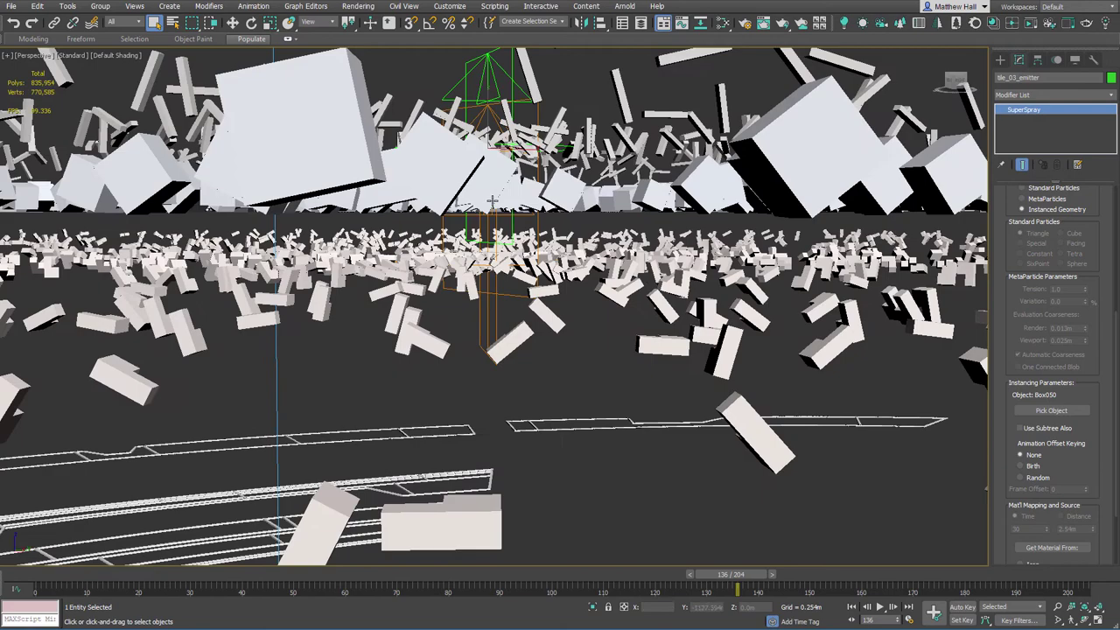
{"action": "middle_click_drag", "start_coordinate": [490, 146], "coordinate": [472, 229]}
{"action": "scroll", "coordinate": [472, 182], "scroll_direction": "down", "scroll_amount": 4}
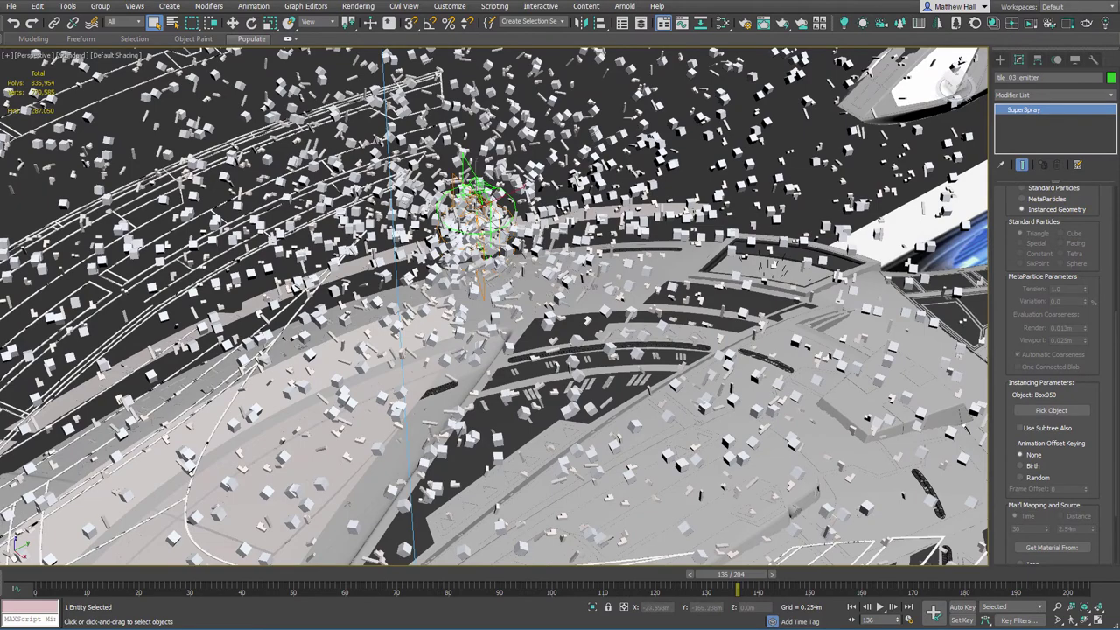
{"action": "scroll", "coordinate": [436, 266], "scroll_direction": "down", "scroll_amount": 5}
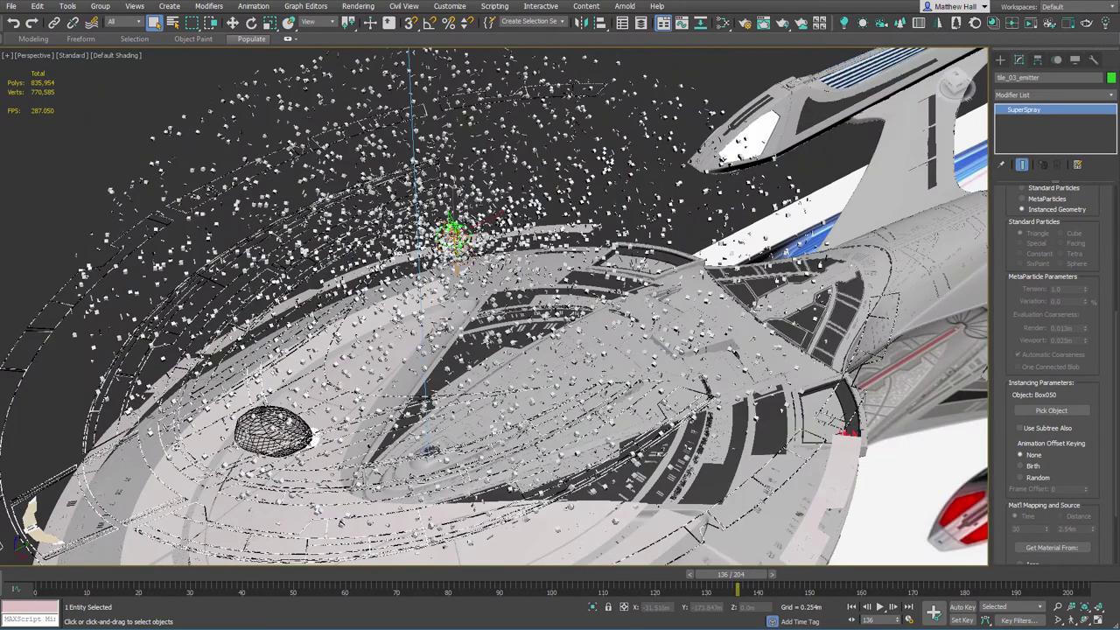
{"action": "middle_click_drag", "start_coordinate": [428, 265], "coordinate": [424, 239]}
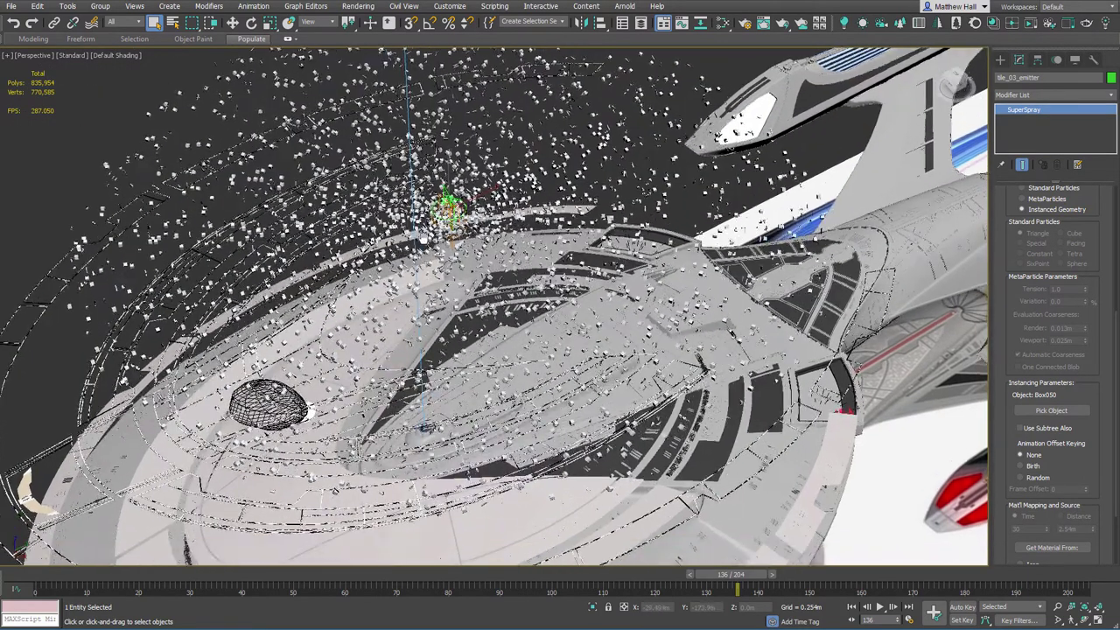
Show the whole saucer in the top view and scrub the particle animation to frame 145.
{"action": "key", "text": "c"}
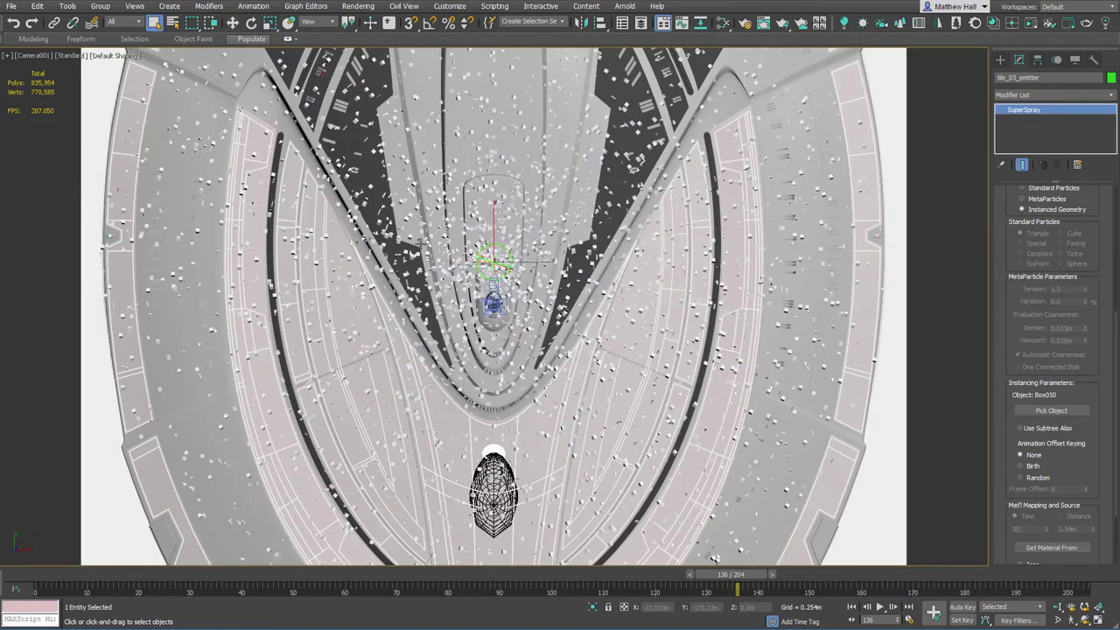
{"action": "key", "text": "t"}
{"action": "scroll", "coordinate": [439, 238], "scroll_direction": "down", "scroll_amount": 2}
{"action": "key", "text": "z"}
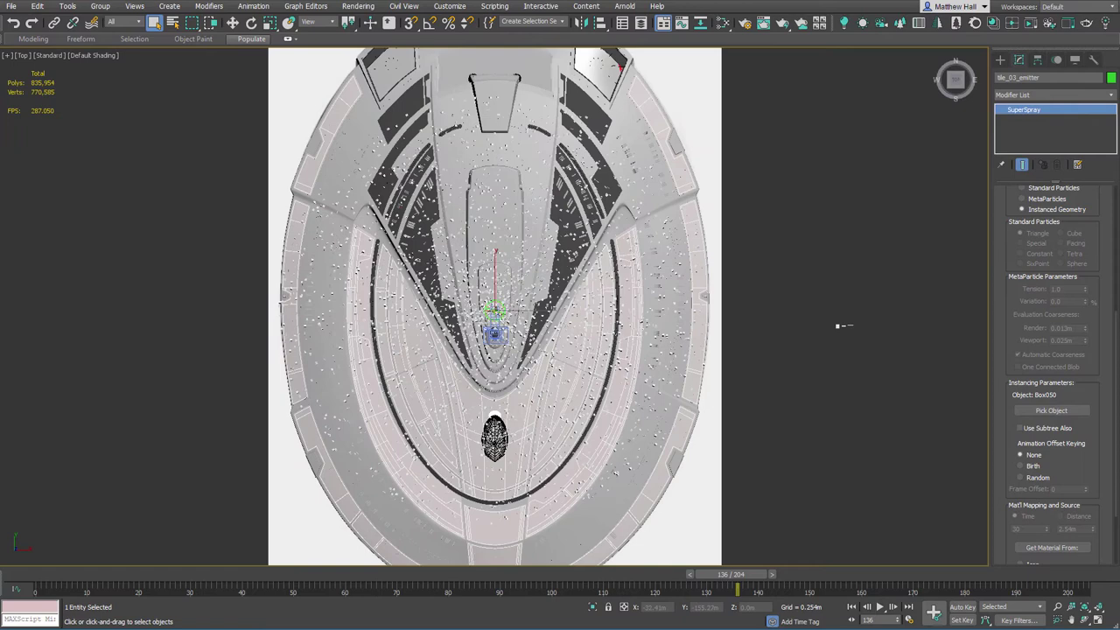
{"action": "middle_click_drag", "start_coordinate": [432, 255], "coordinate": [440, 224]}
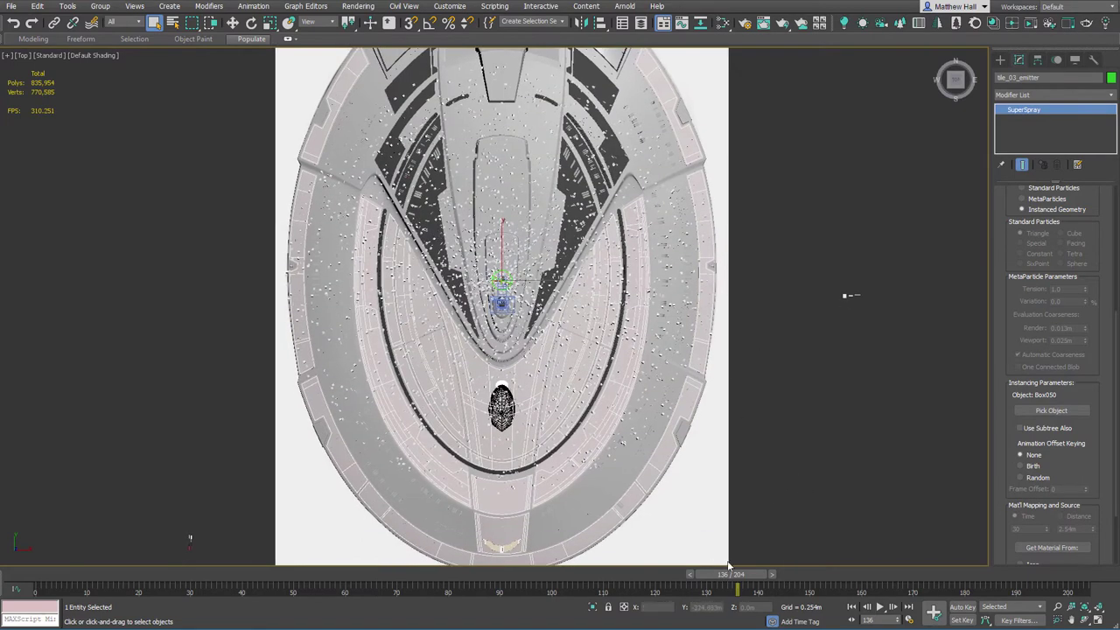
{"action": "left_click_drag", "start_coordinate": [731, 574], "coordinate": [574, 627]}
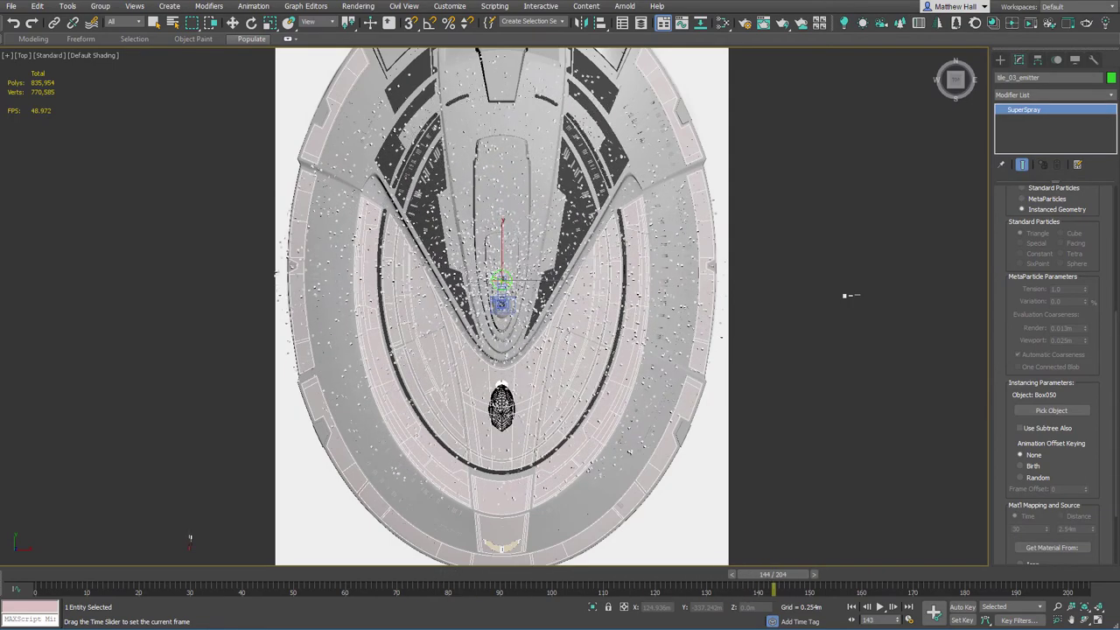
{"action": "scroll", "coordinate": [750, 320], "scroll_direction": "down", "scroll_amount": 4}
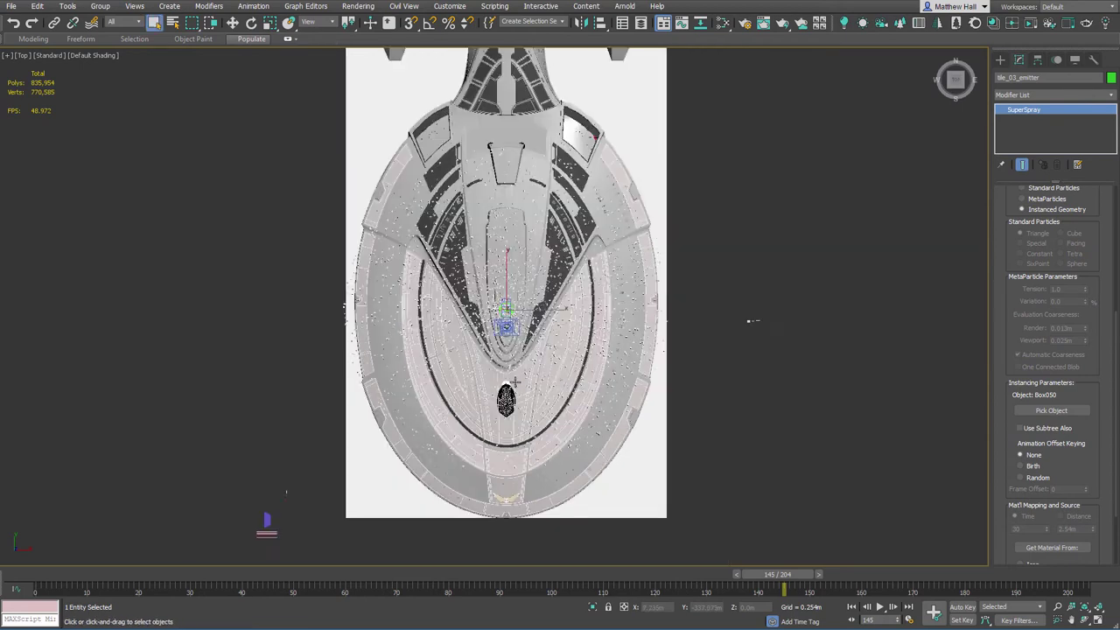
Scale the three particle emitters non-uniformly along Y to about 156% so the tiles spread over the saucer's length.
{"action": "scroll", "coordinate": [731, 340], "scroll_direction": "up", "scroll_amount": 1}
{"action": "key", "text": "r"}
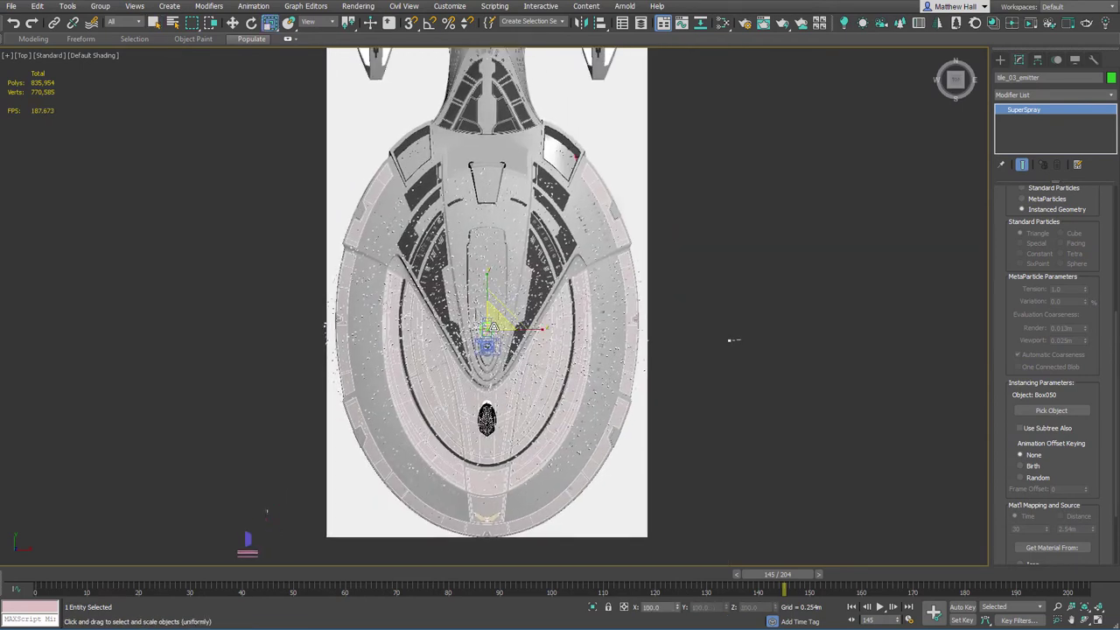
{"action": "left_click_drag", "start_coordinate": [487, 284], "coordinate": [486, 281]}
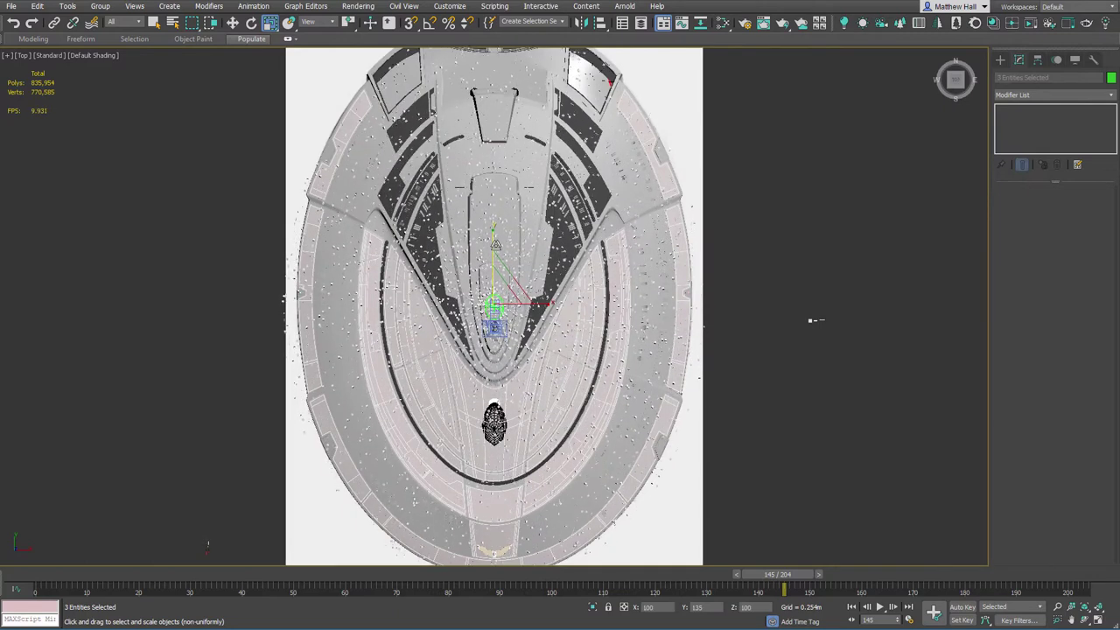
{"action": "left_click_drag", "start_coordinate": [493, 243], "coordinate": [493, 235]}
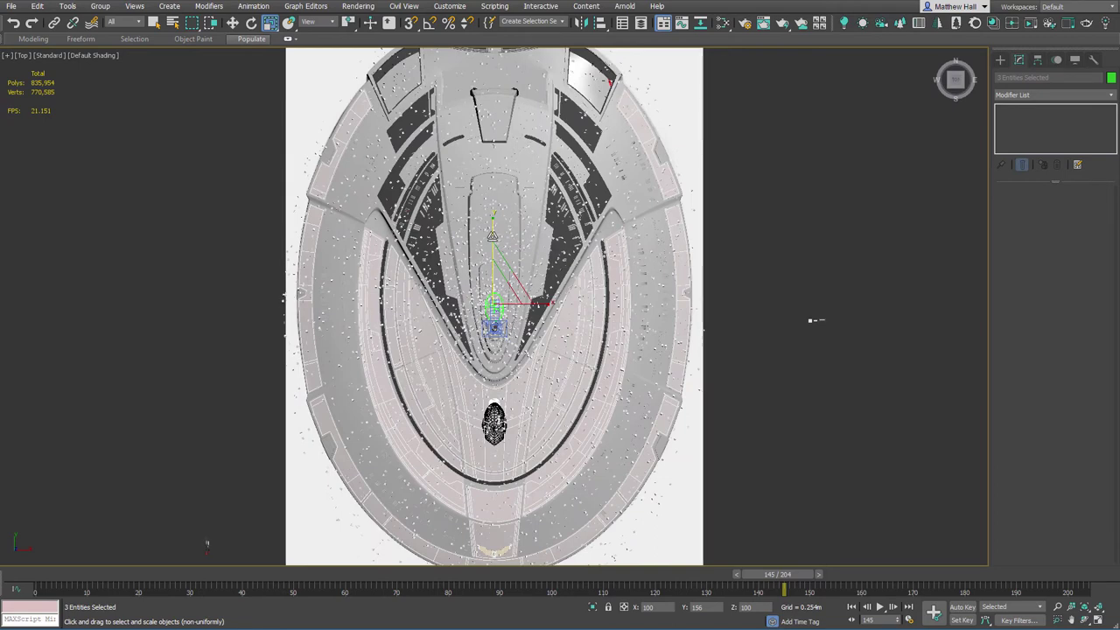
{"action": "key", "text": "ctrl+e"}
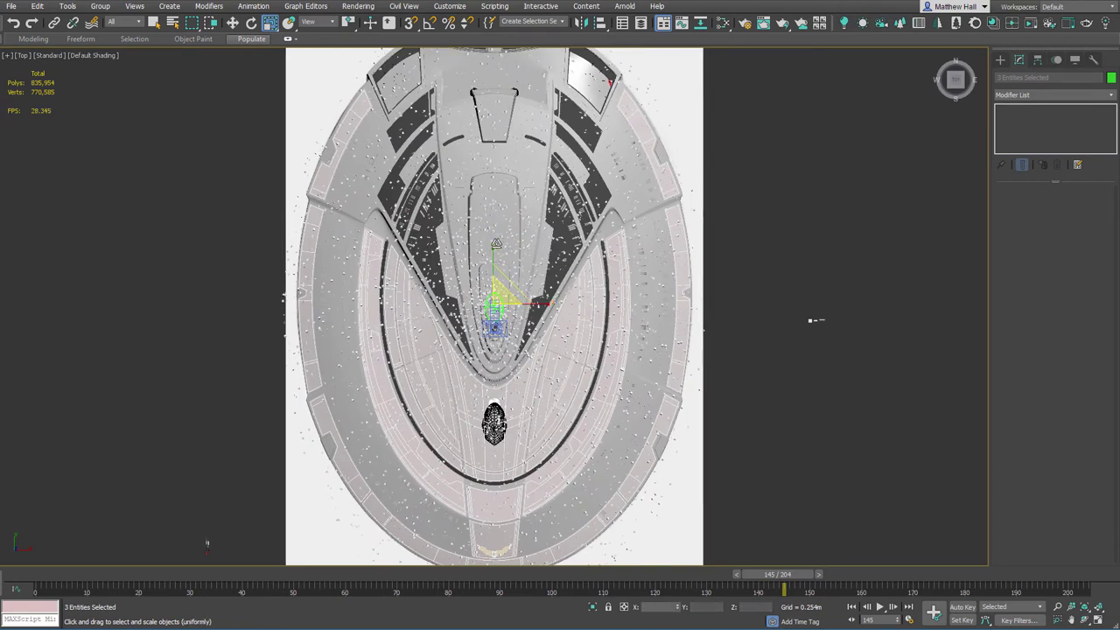
Render the saucer through Camera001 at frame 145 and inspect the scattered tiles around the emitters and across the hull panels.
{"action": "key", "text": "c"}
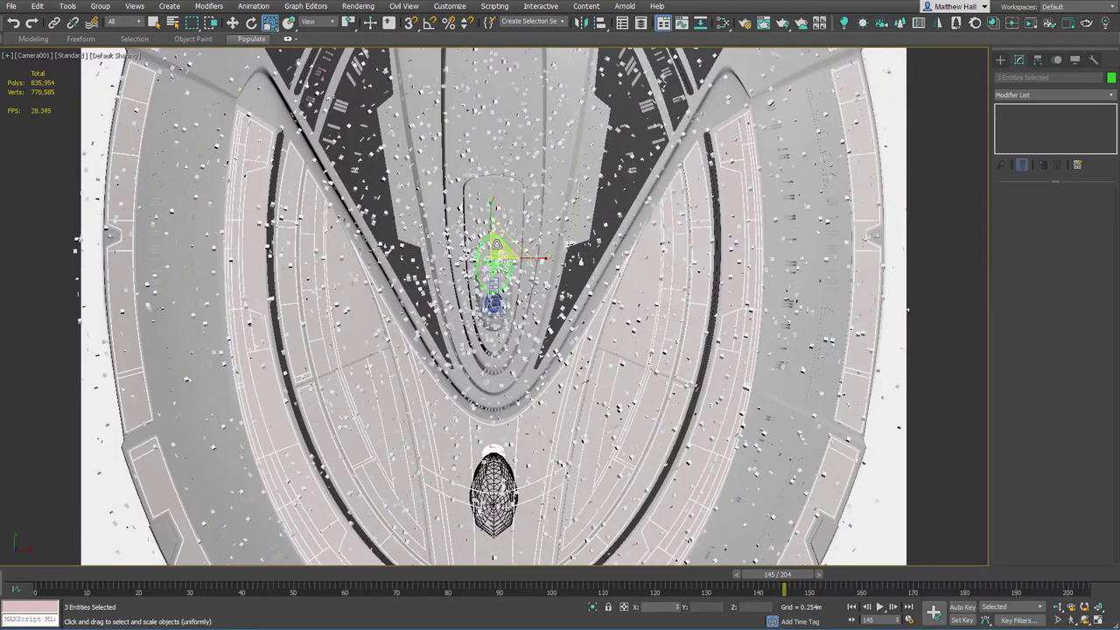
{"action": "key", "text": "shift+q"}
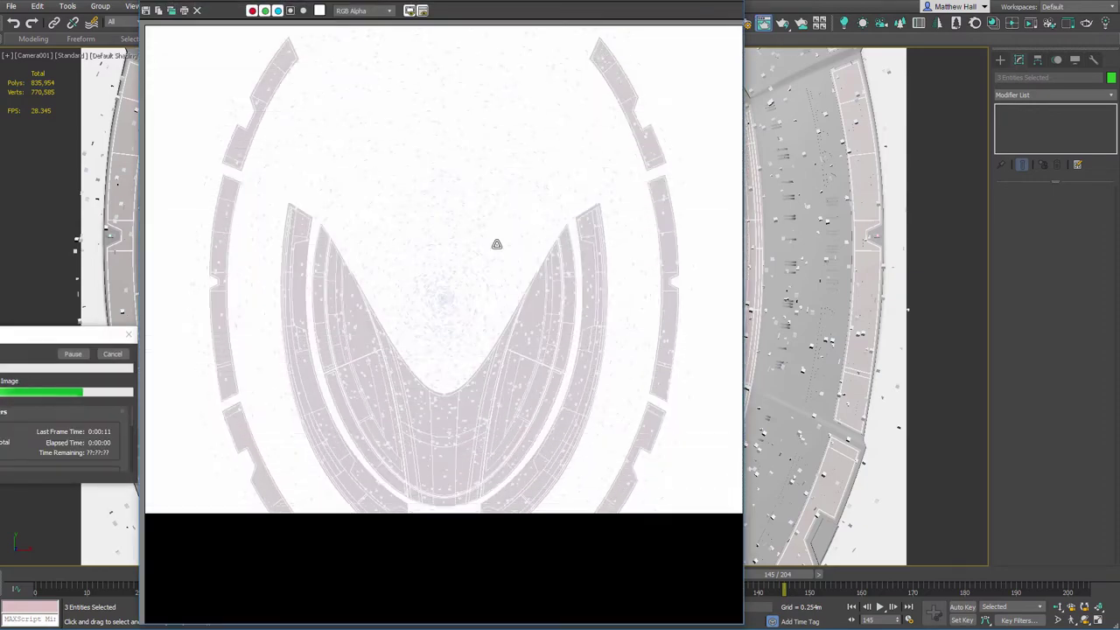
{"action": "scroll", "coordinate": [310, 358], "scroll_direction": "up", "scroll_amount": 8}
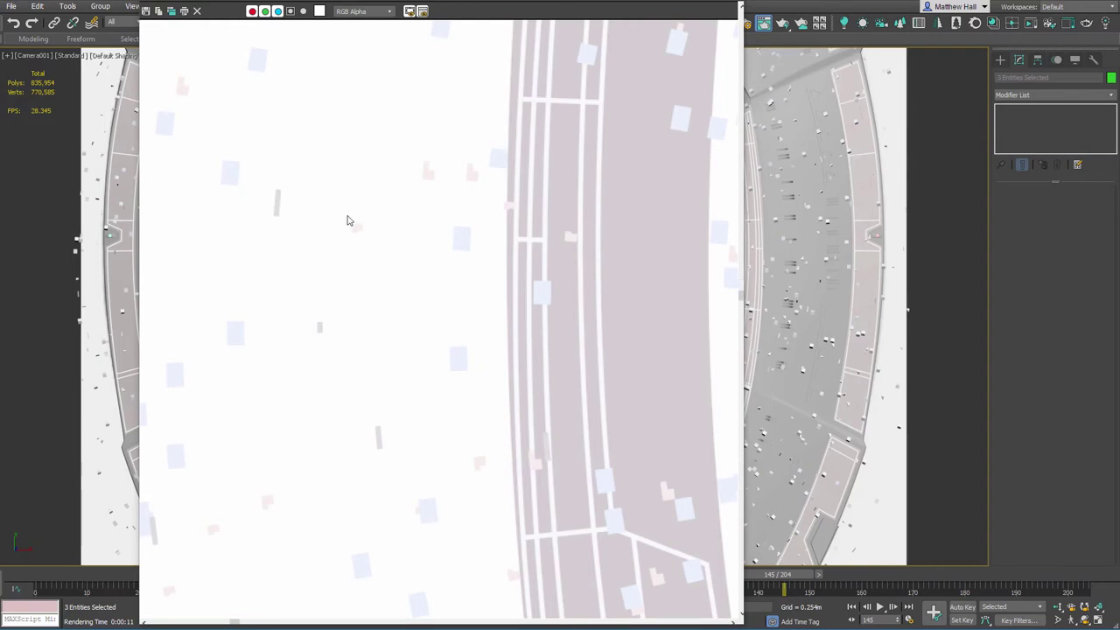
{"action": "scroll", "coordinate": [348, 214], "scroll_direction": "down", "scroll_amount": 6}
{"action": "scroll", "coordinate": [455, 292], "scroll_direction": "down", "scroll_amount": 1}
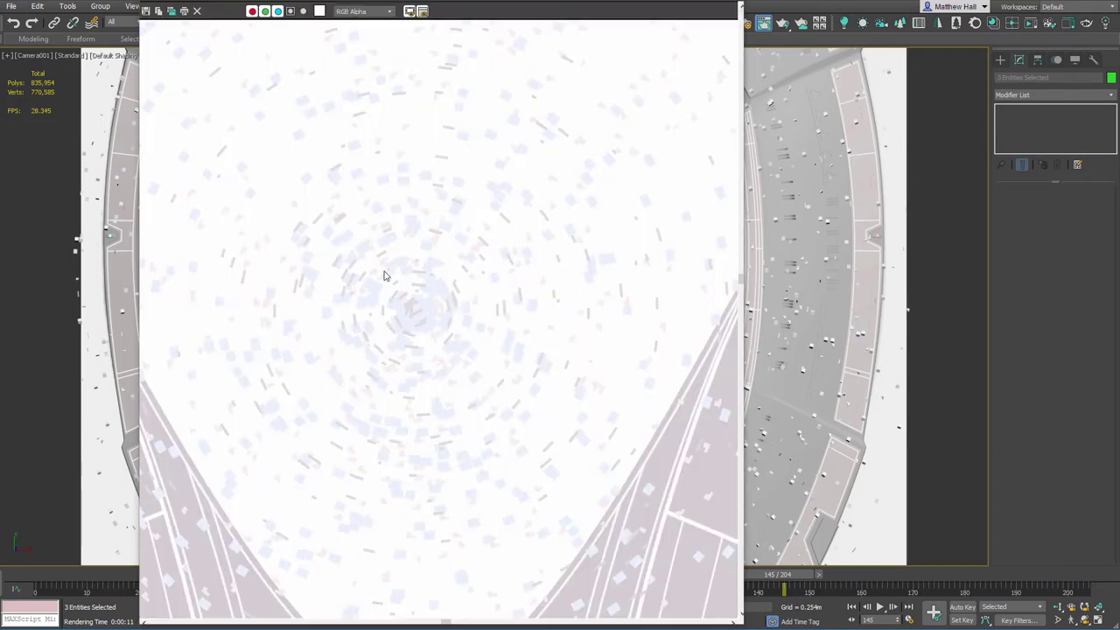
{"action": "scroll", "coordinate": [416, 297], "scroll_direction": "down", "scroll_amount": 2}
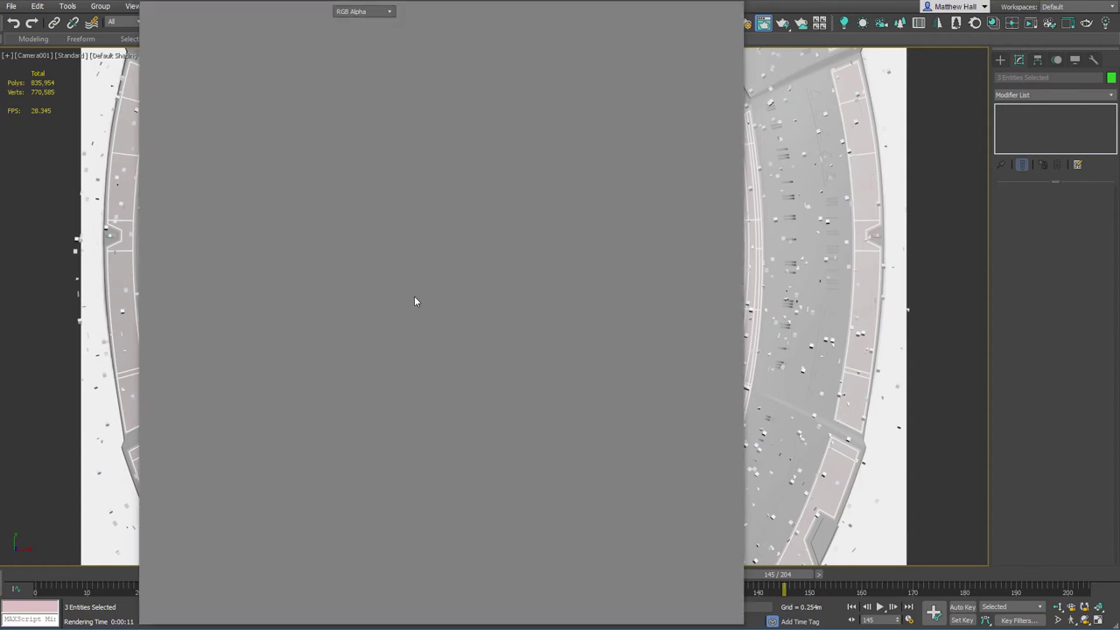
{"action": "scroll", "coordinate": [606, 351], "scroll_direction": "up", "scroll_amount": 2}
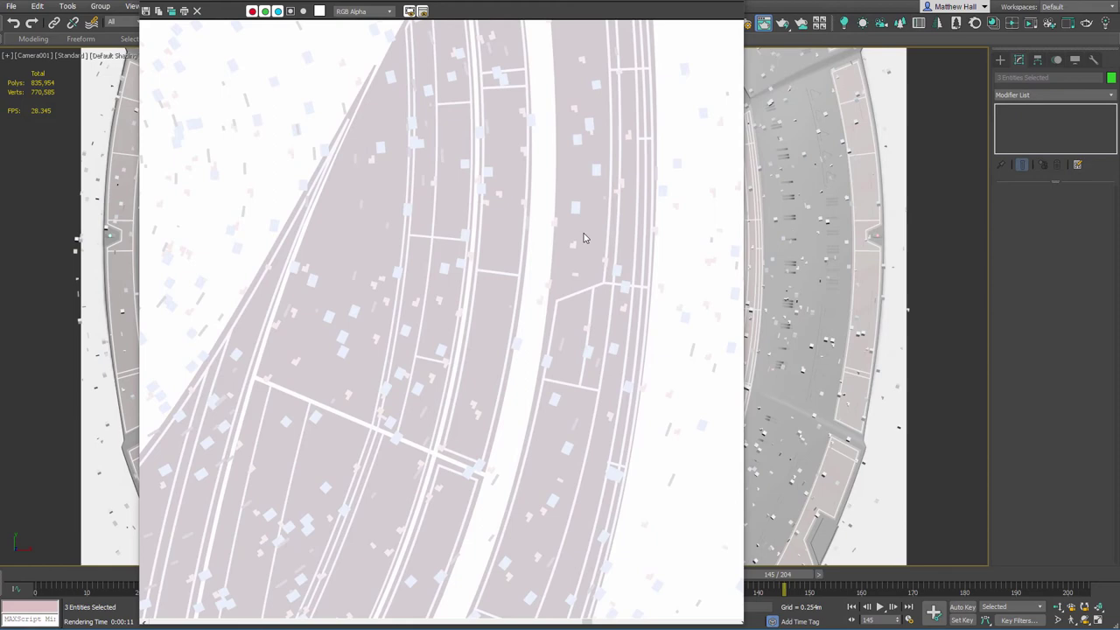
{"action": "scroll", "coordinate": [573, 234], "scroll_direction": "down", "scroll_amount": 3}
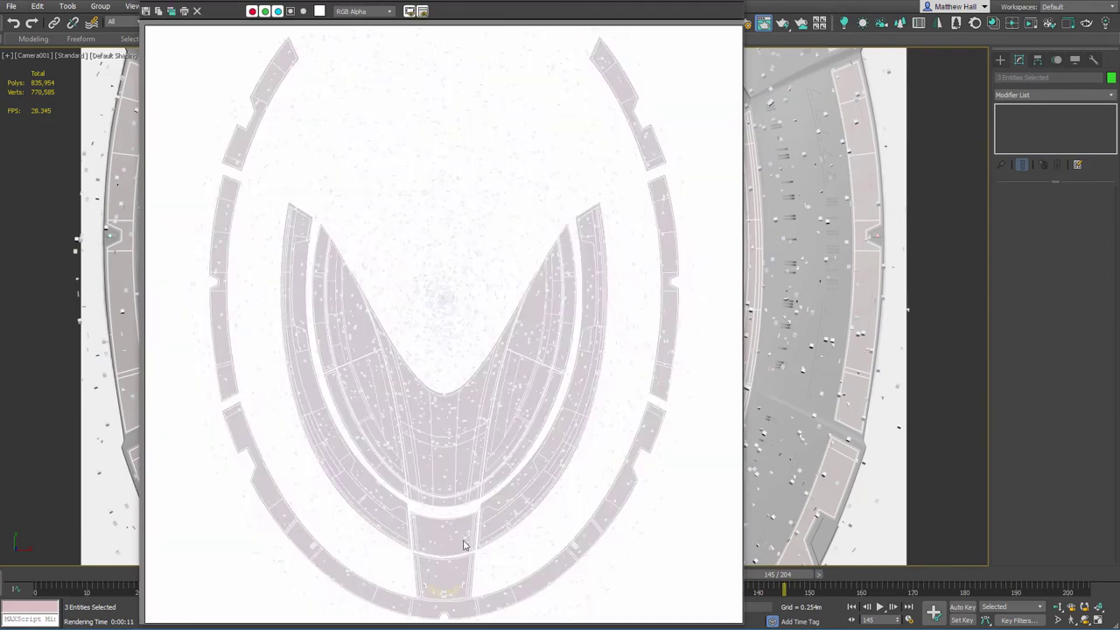
Examine the rendered tiles and panel lines around the yellow front marking and on the tips of the curved hull panels.
{"action": "scroll", "coordinate": [440, 594], "scroll_direction": "up", "scroll_amount": 3}
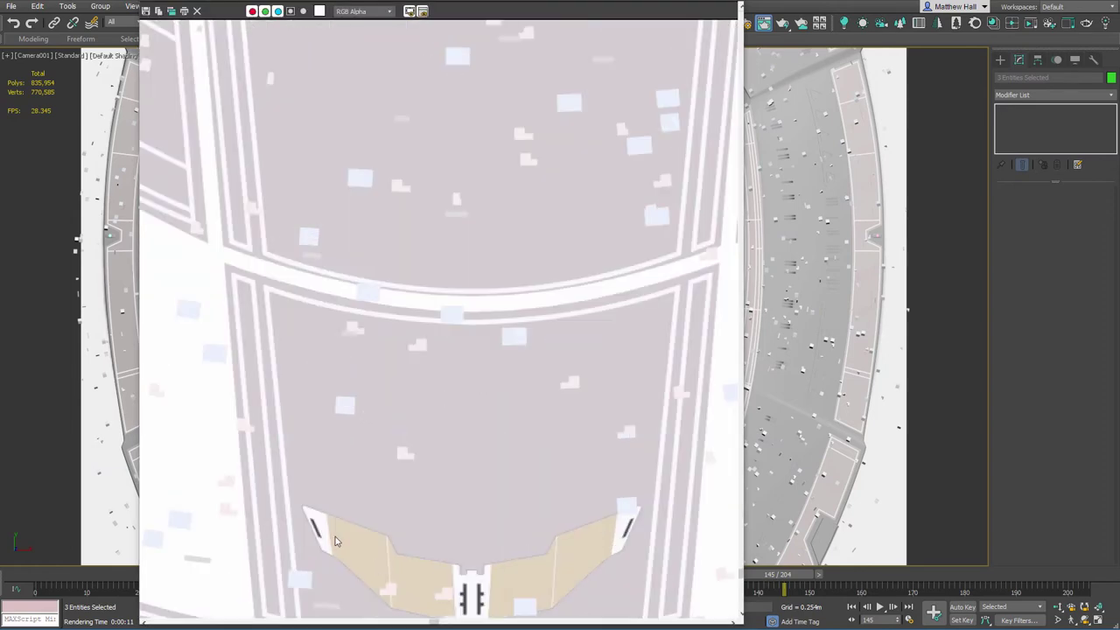
{"action": "middle_click_drag", "start_coordinate": [512, 506], "coordinate": [516, 294]}
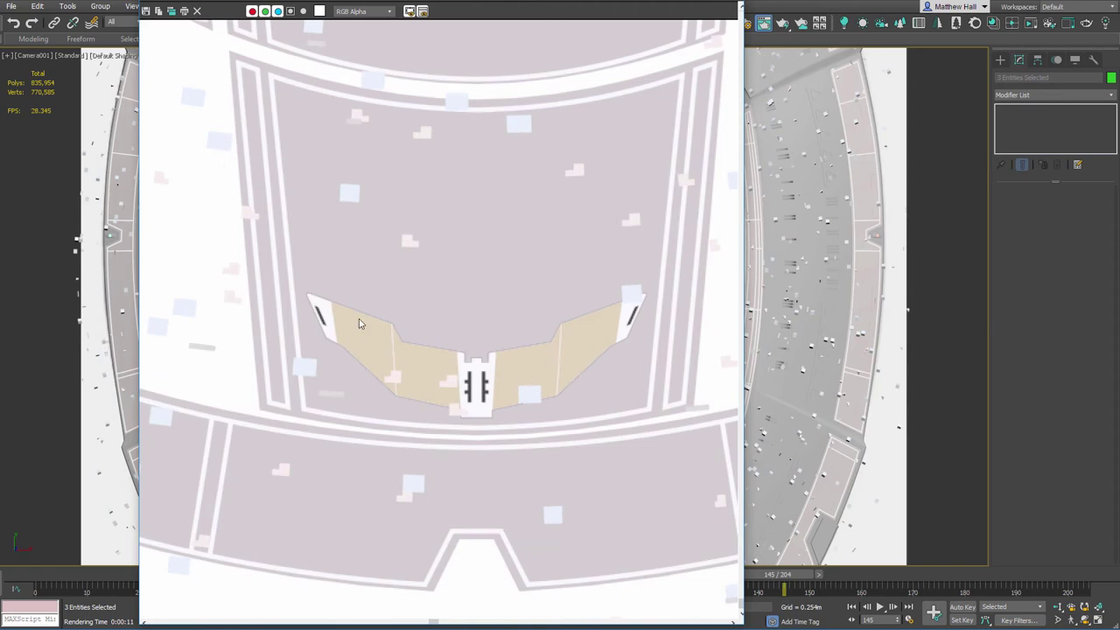
{"action": "scroll", "coordinate": [426, 321], "scroll_direction": "down", "scroll_amount": 2}
{"action": "scroll", "coordinate": [425, 321], "scroll_direction": "down", "scroll_amount": 2}
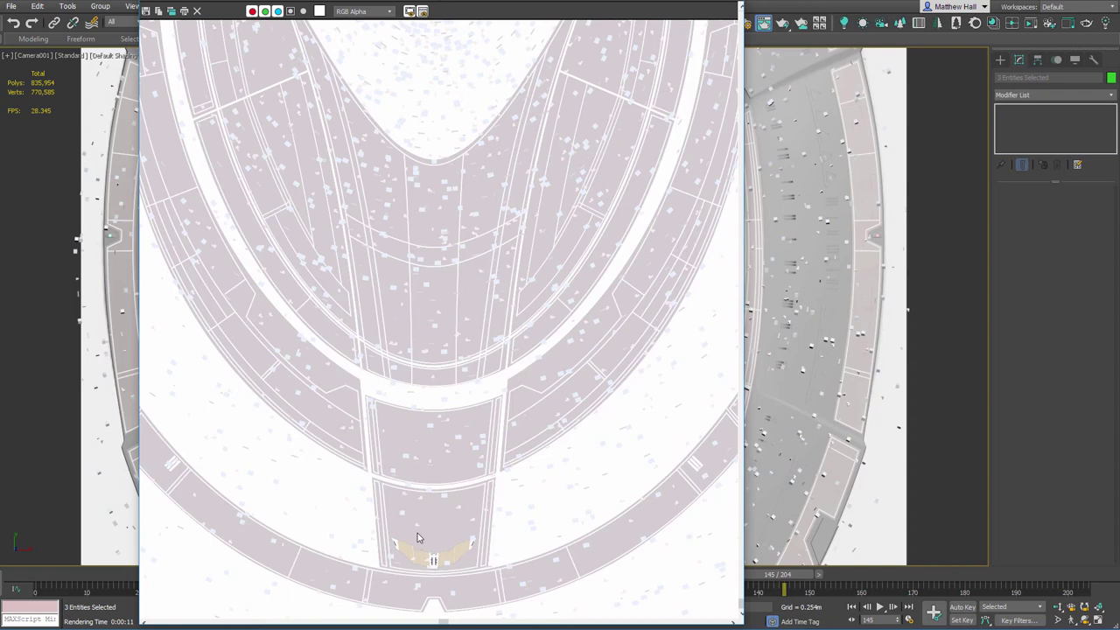
{"action": "scroll", "coordinate": [417, 551], "scroll_direction": "up", "scroll_amount": 4}
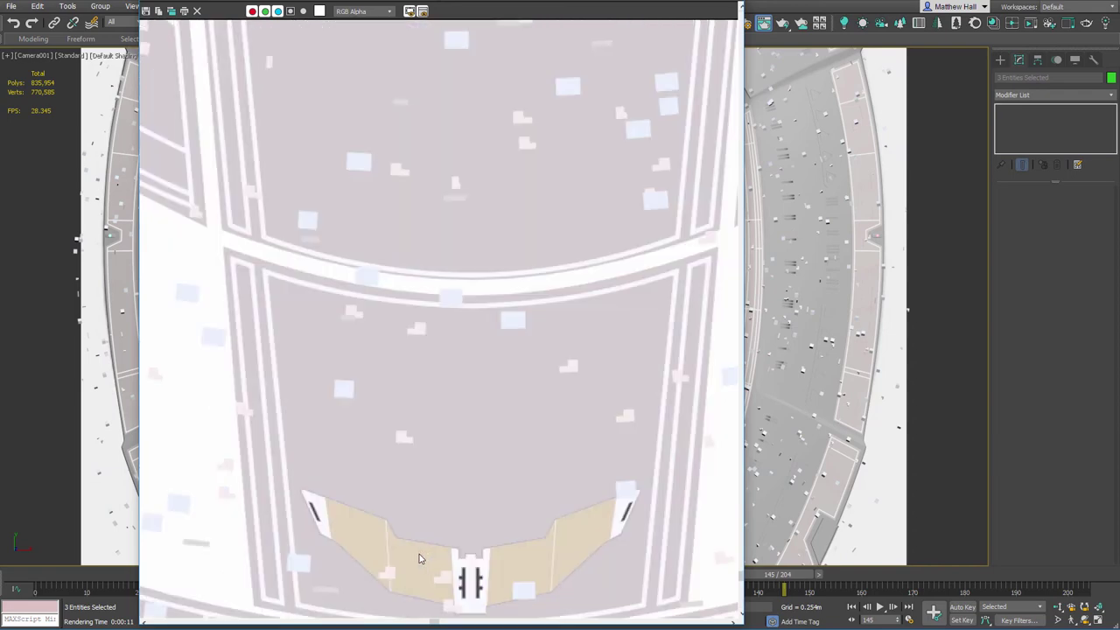
{"action": "scroll", "coordinate": [455, 490], "scroll_direction": "down", "scroll_amount": 5}
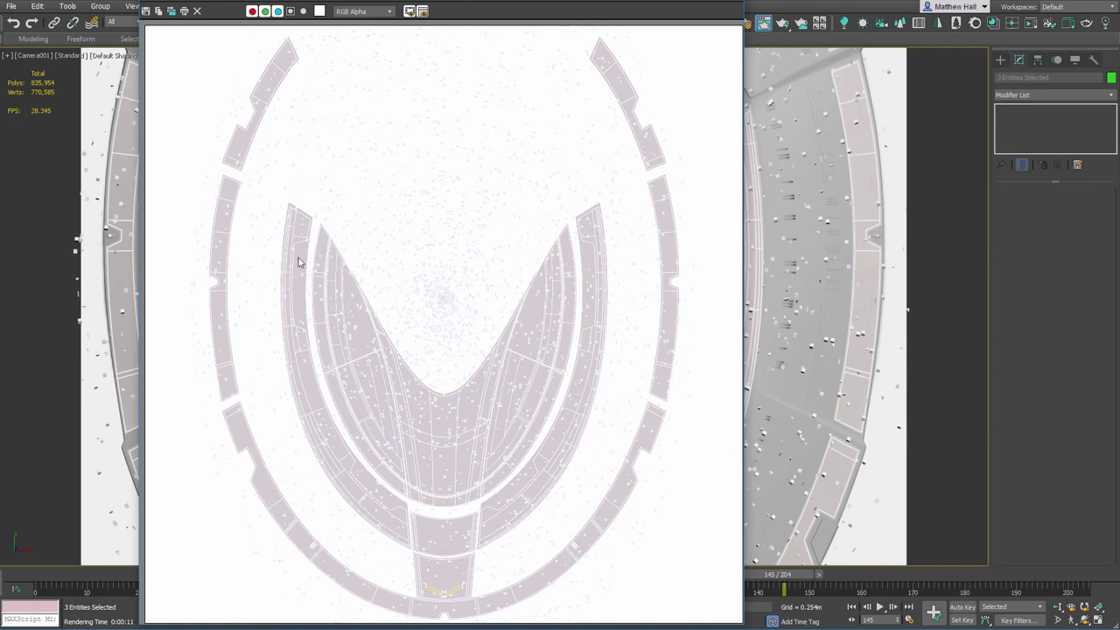
{"action": "scroll", "coordinate": [293, 253], "scroll_direction": "up", "scroll_amount": 4}
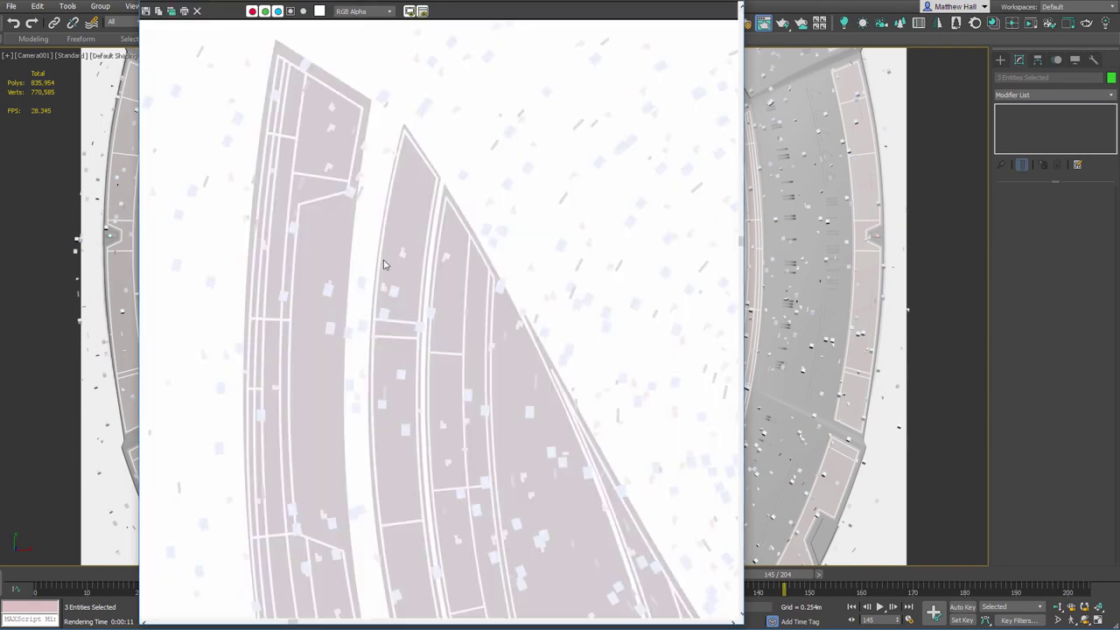
{"action": "scroll", "coordinate": [411, 300], "scroll_direction": "down", "scroll_amount": 4}
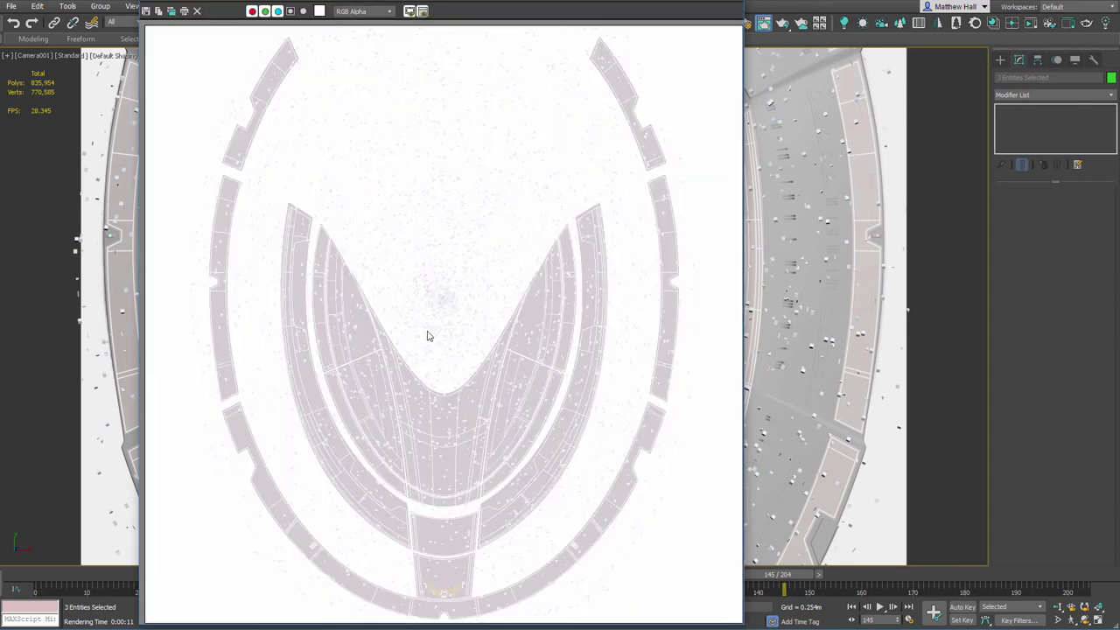